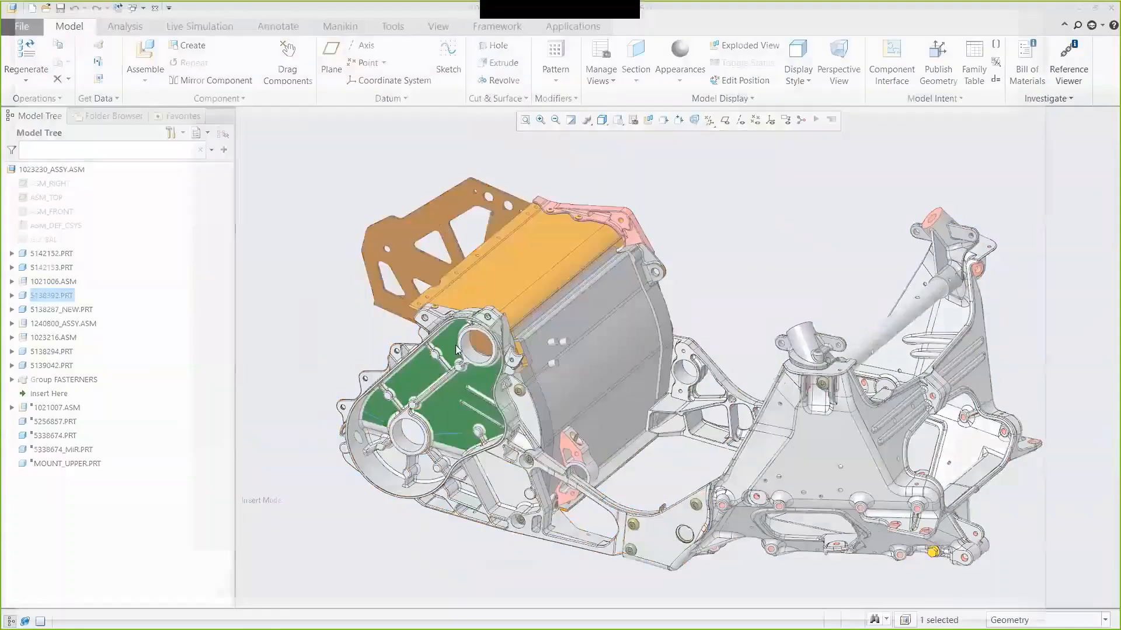
# - Show the part in its saved 00_START view and check which material is assigned to it
pyautogui.click(621, 120)
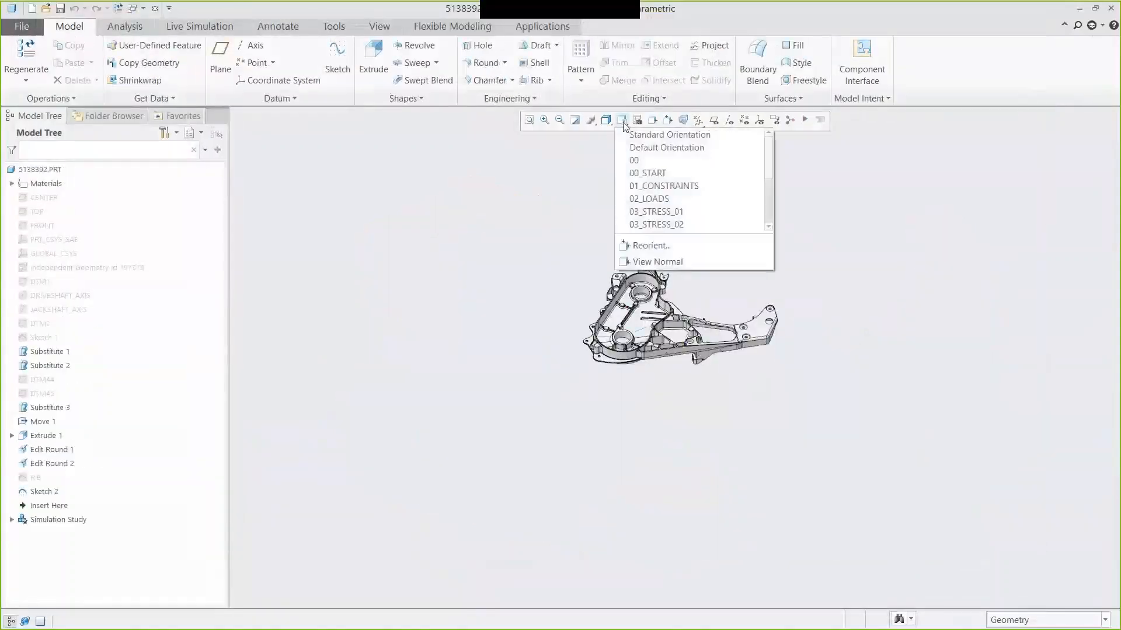
pyautogui.click(643, 174)
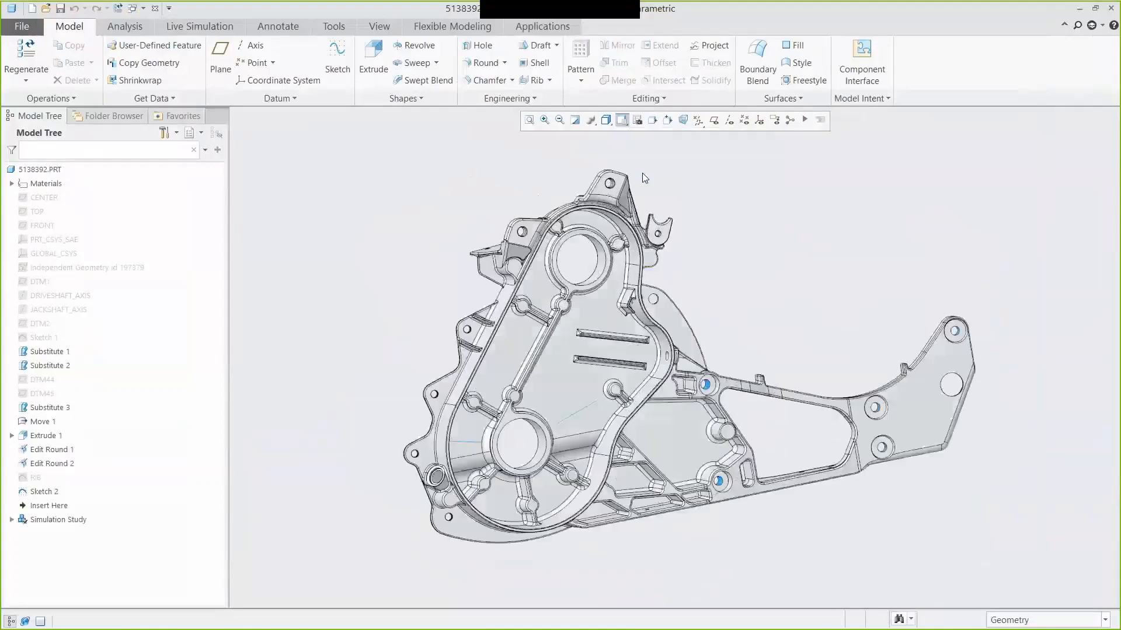
pyautogui.click(12, 184)
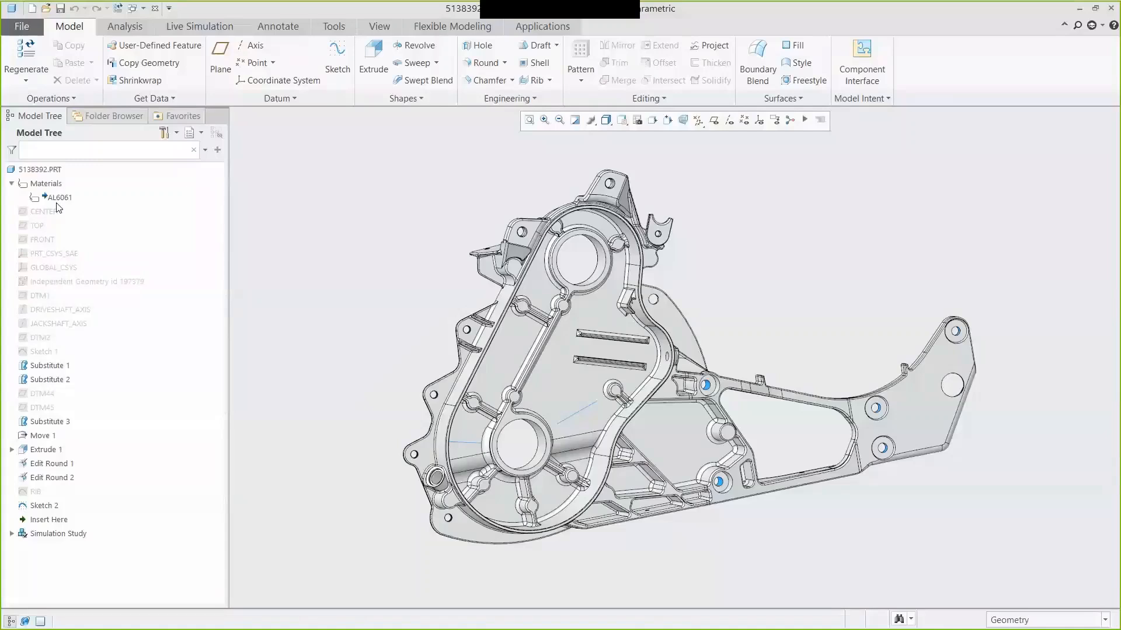
pyautogui.click(12, 184)
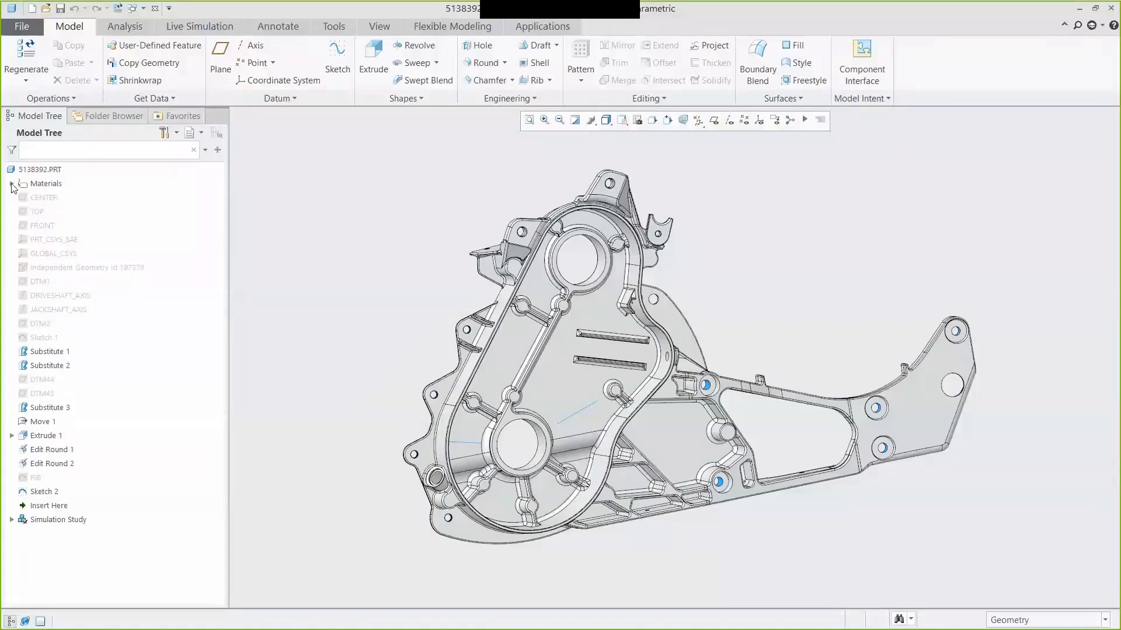
# - Add a new structural simulation study to the part in Live Simulation and expand its contents
pyautogui.click(191, 27)
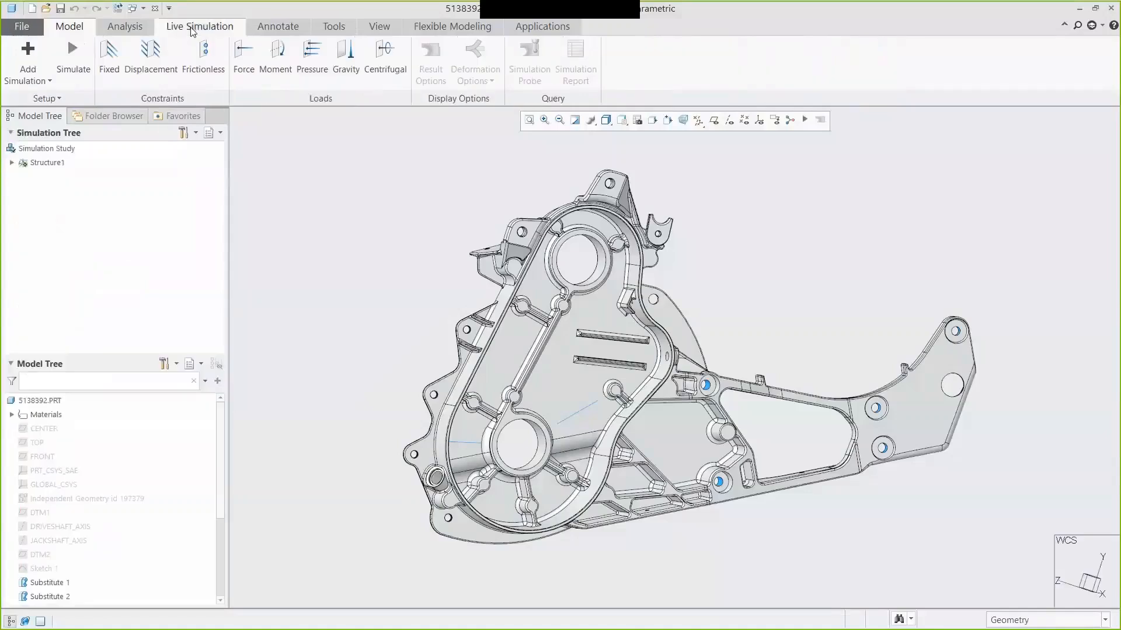
pyautogui.click(37, 82)
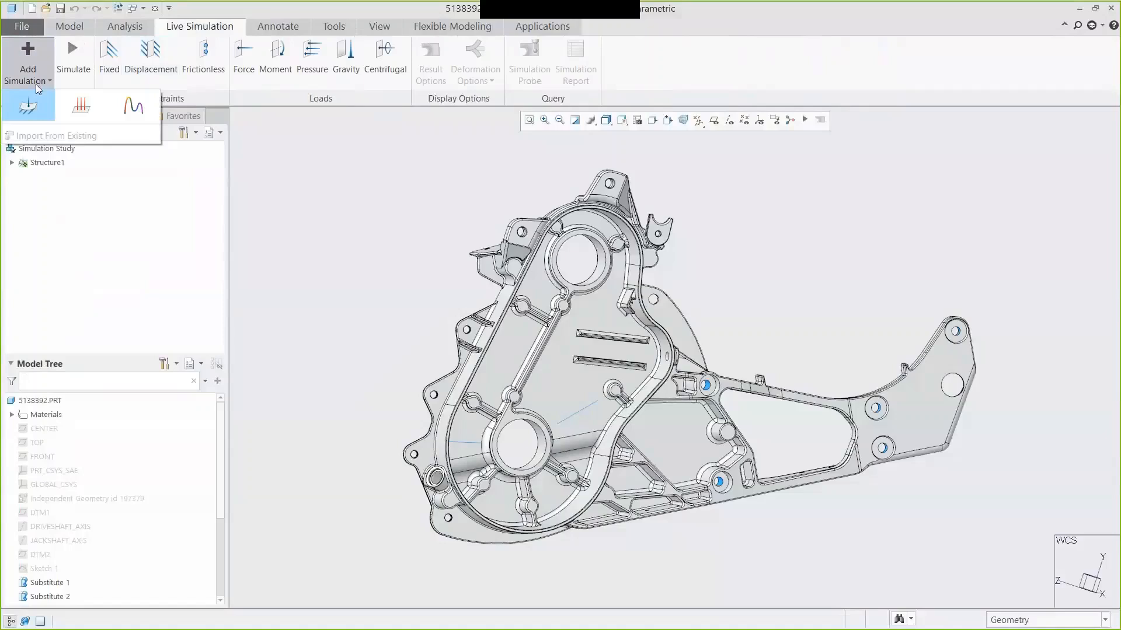
pyautogui.click(28, 105)
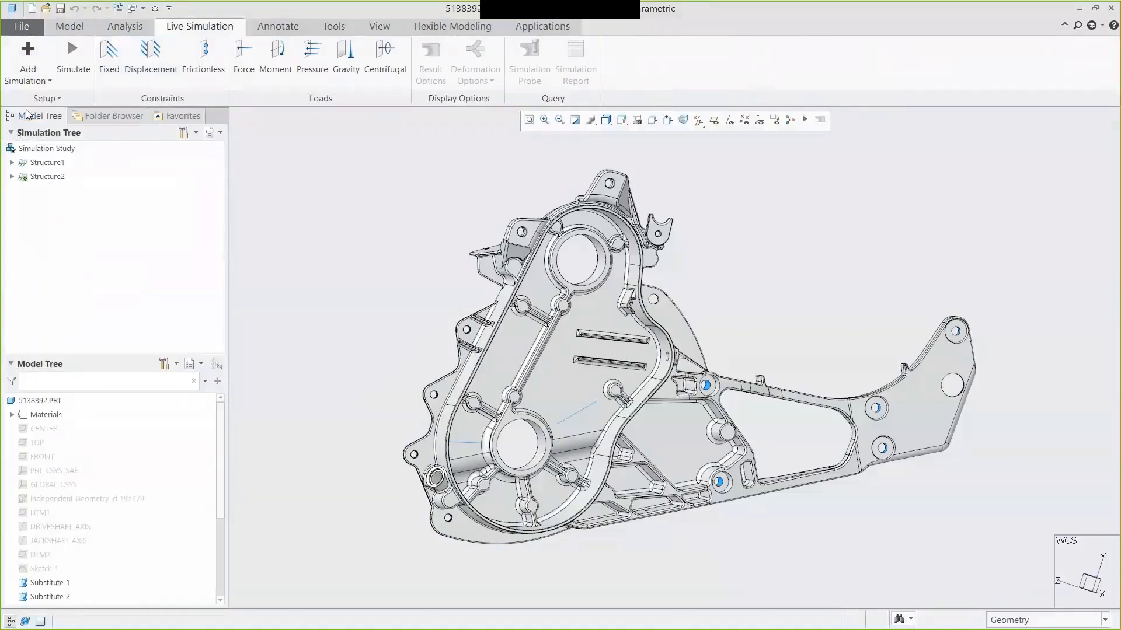
pyautogui.click(11, 177)
# - Using the saved 01_CONSTRAINTS view, add a fixed constraint to the inner surfaces of the lower large bearing bore
pyautogui.click(114, 58)
pyautogui.click(621, 120)
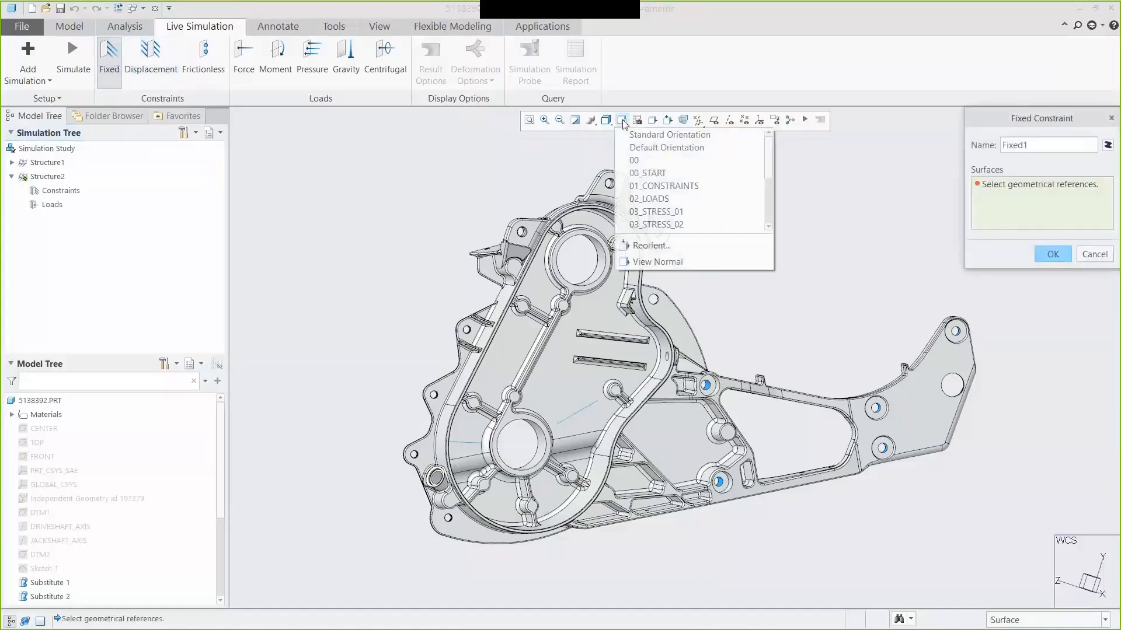
pyautogui.click(664, 185)
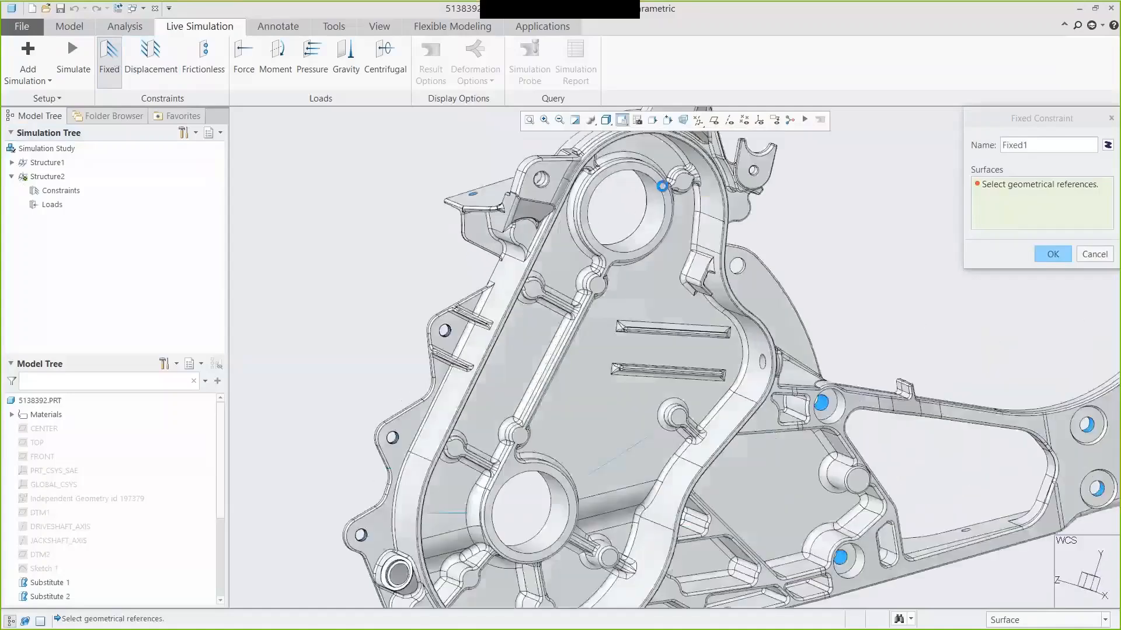
pyautogui.click(562, 516)
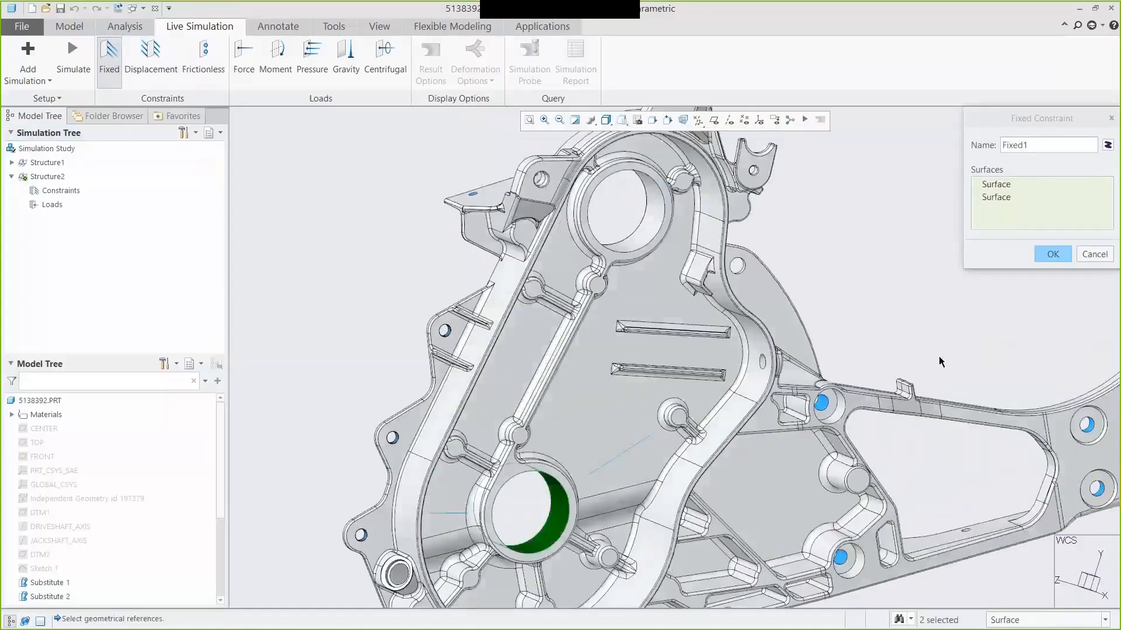
pyautogui.click(1052, 255)
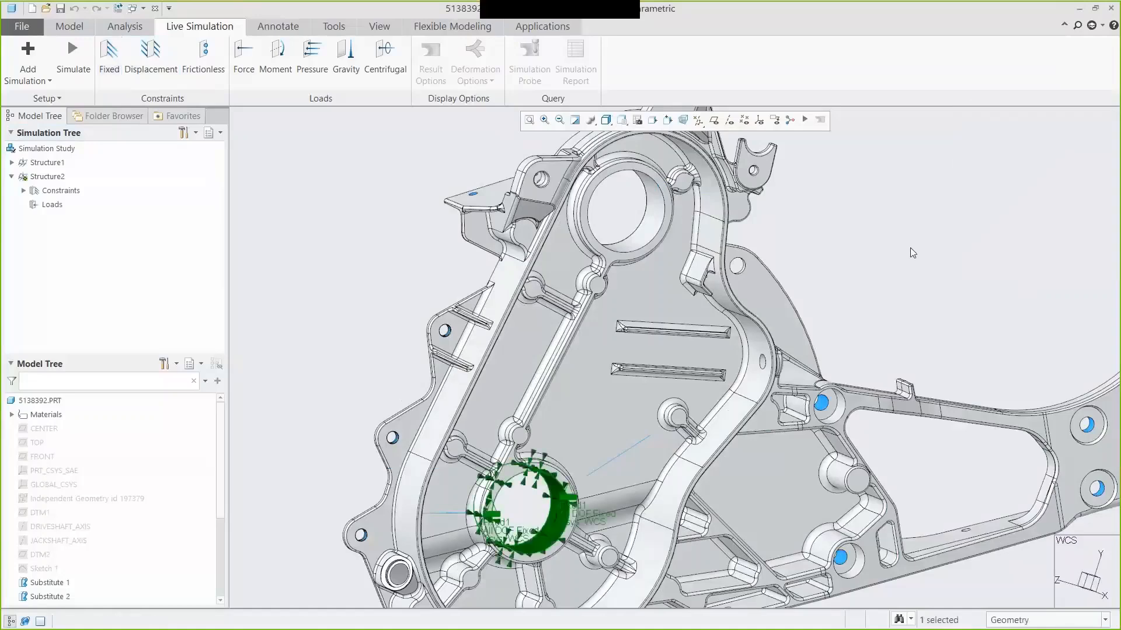
# - Add a force load to the upper bearing bore with components Y -1200 and Z -600 in N
pyautogui.click(244, 59)
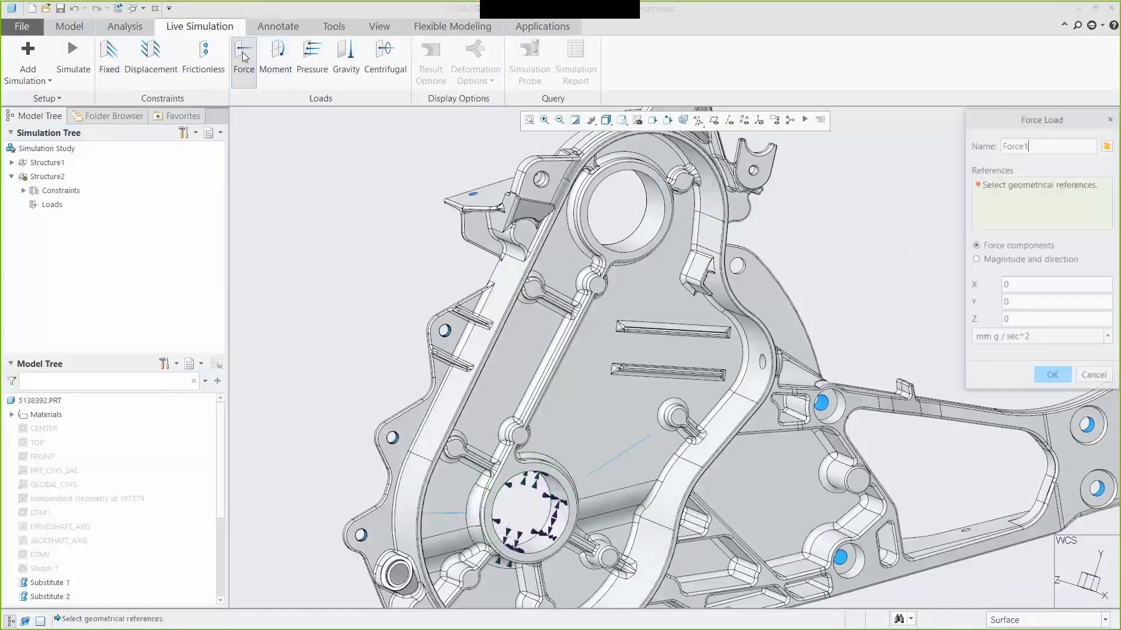
pyautogui.click(644, 227)
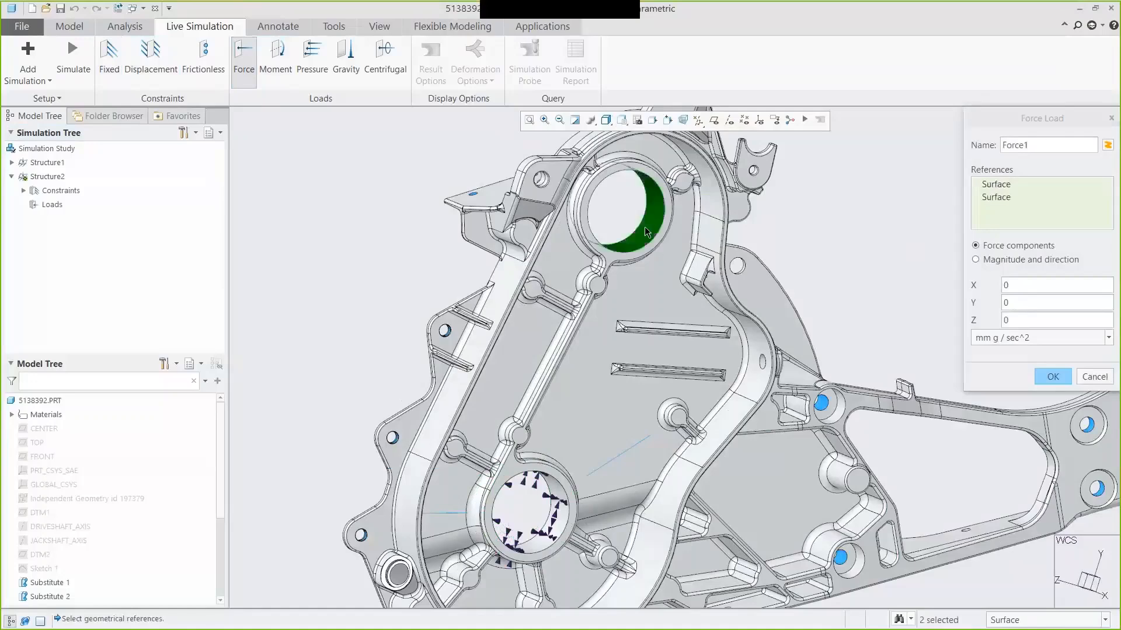
pyautogui.doubleClick(1039, 302)
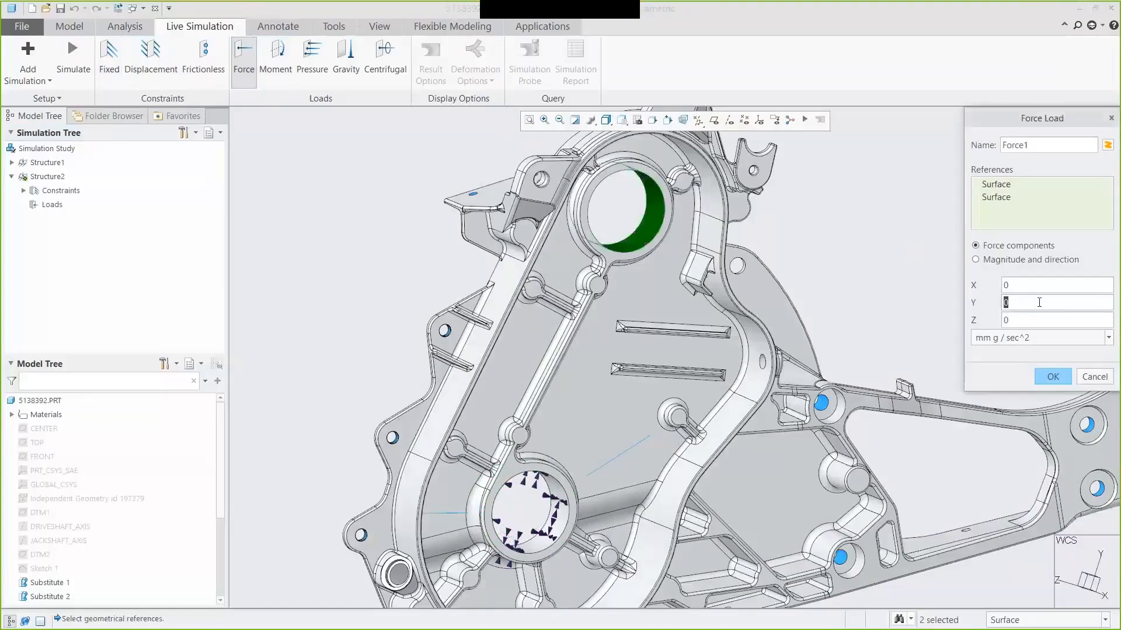
pyautogui.write('-1200')
pyautogui.doubleClick(1029, 324)
pyautogui.write('-600')
pyautogui.click(1031, 339)
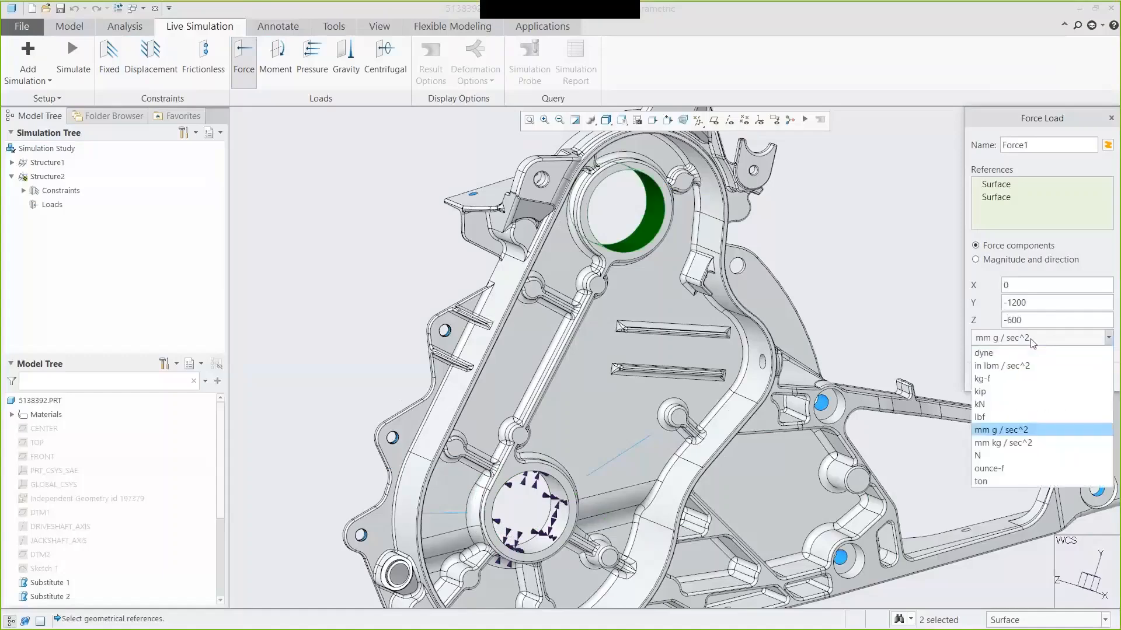
pyautogui.click(995, 457)
pyautogui.click(1048, 376)
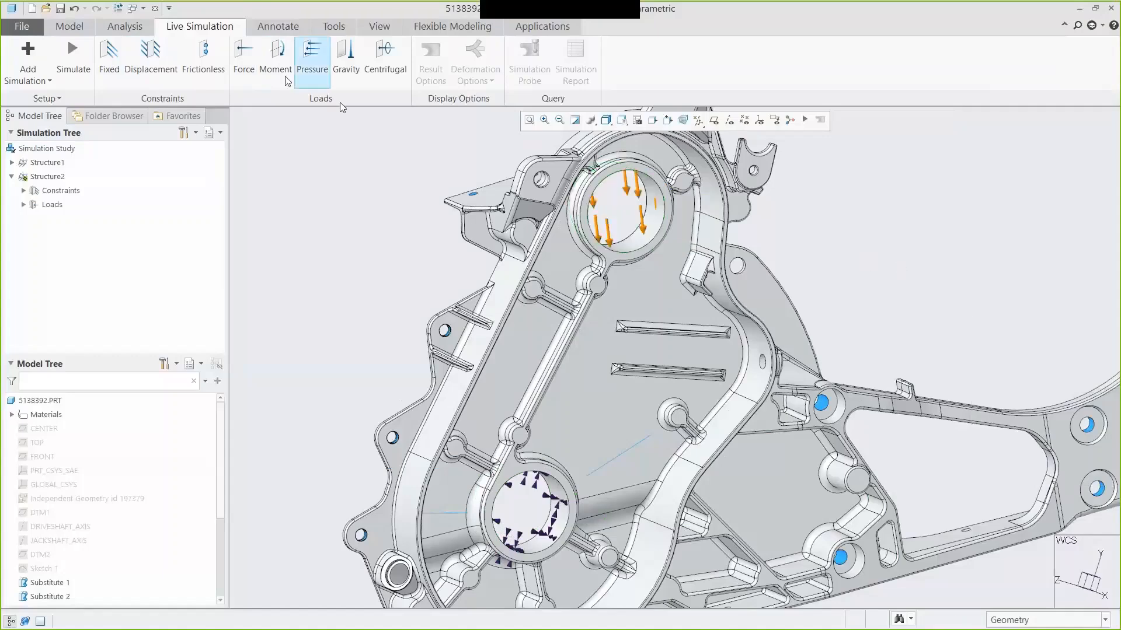
# - Start a second force load in the saved 02_LOADS view, referencing the three small bolt holes at the arm's end
pyautogui.click(243, 54)
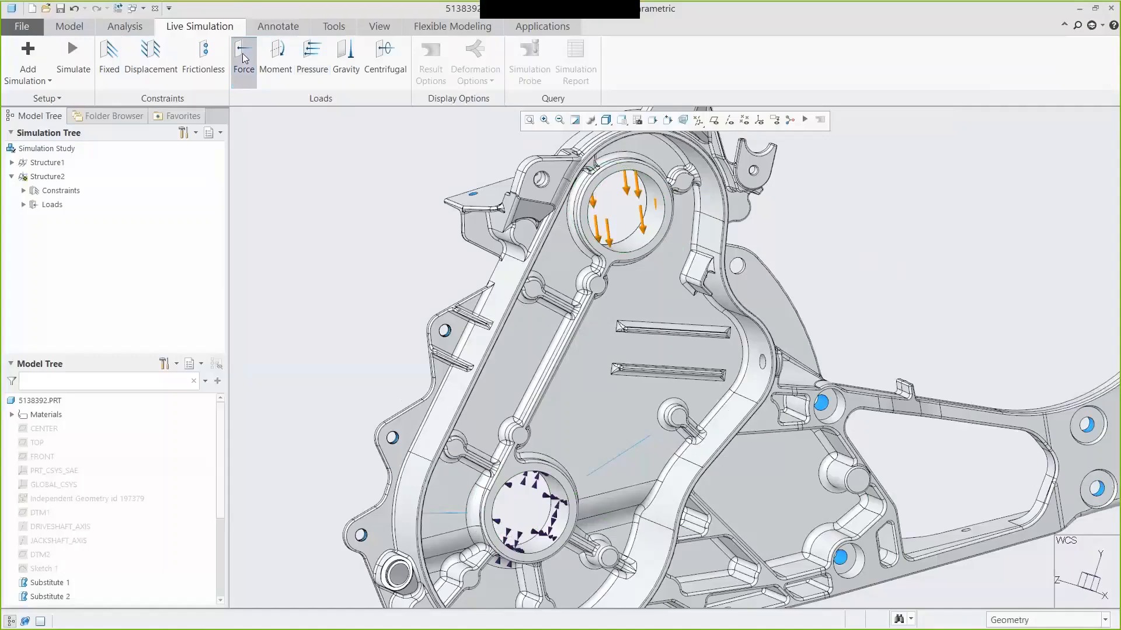
pyautogui.click(622, 119)
pyautogui.click(649, 199)
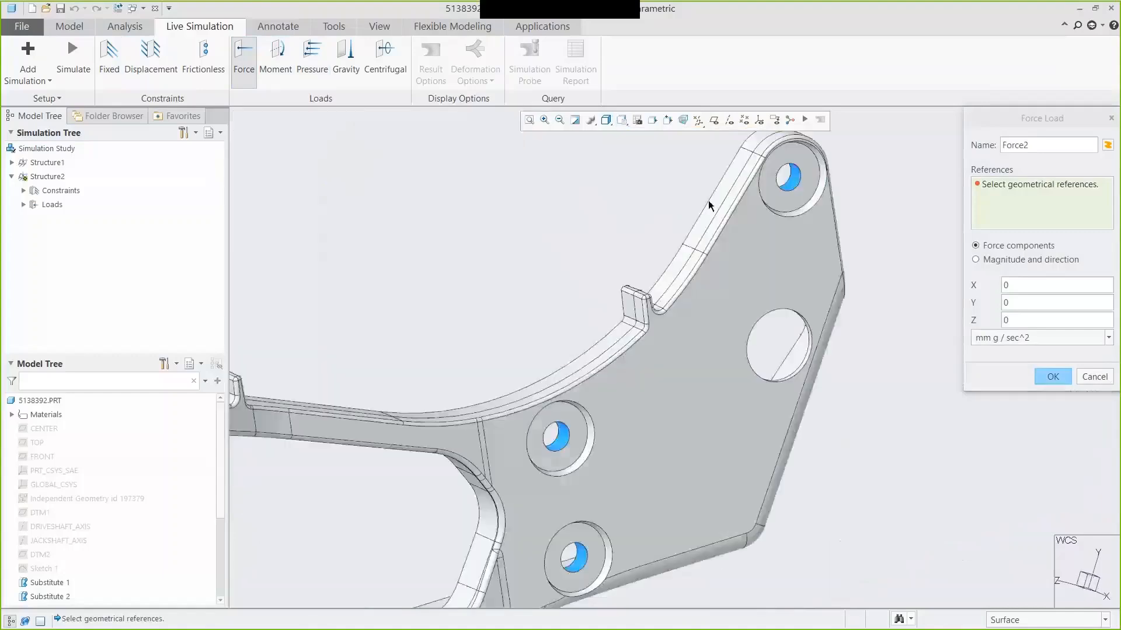
pyautogui.click(788, 176)
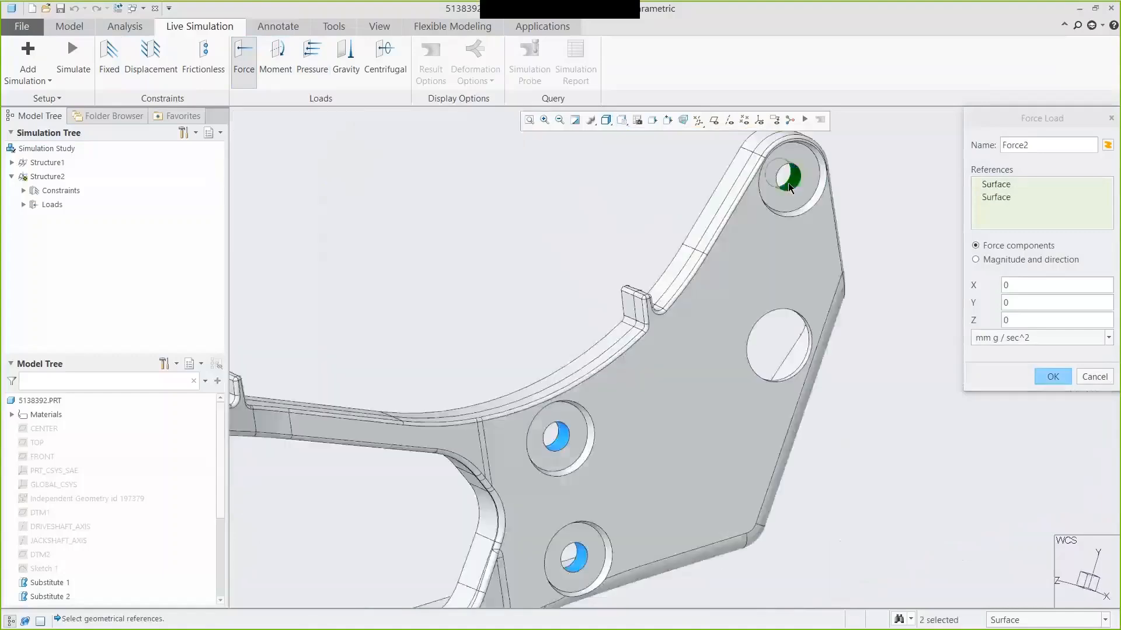
pyautogui.keyDown('ctrl'); pyautogui.click(555, 435); pyautogui.keyUp('ctrl')
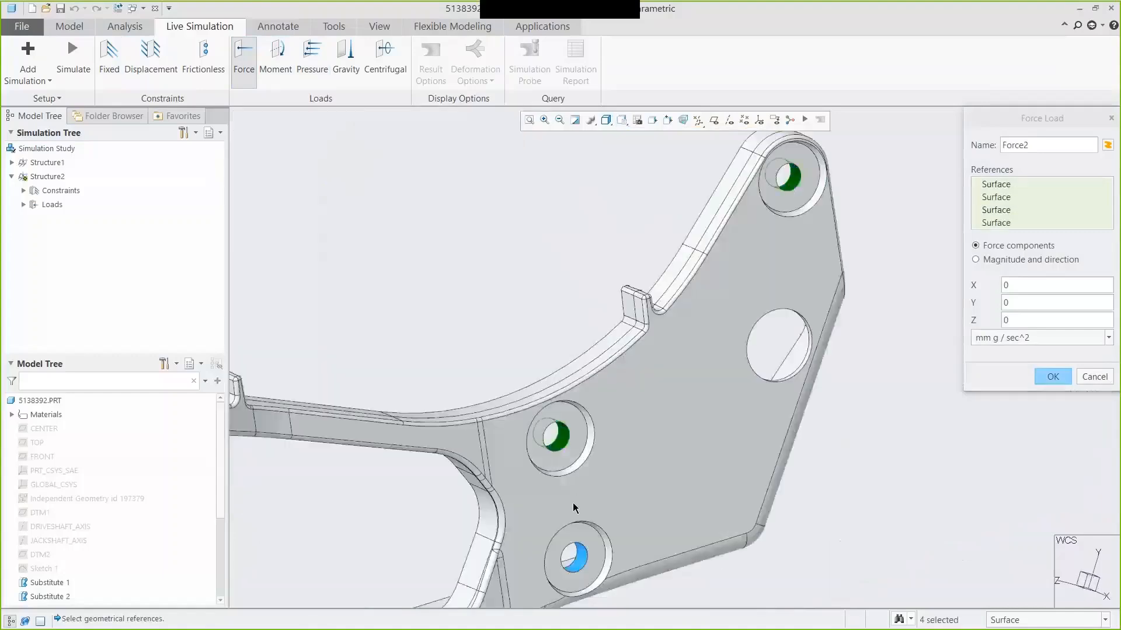
pyautogui.keyDown('ctrl'); pyautogui.click(581, 554); pyautogui.keyUp('ctrl')
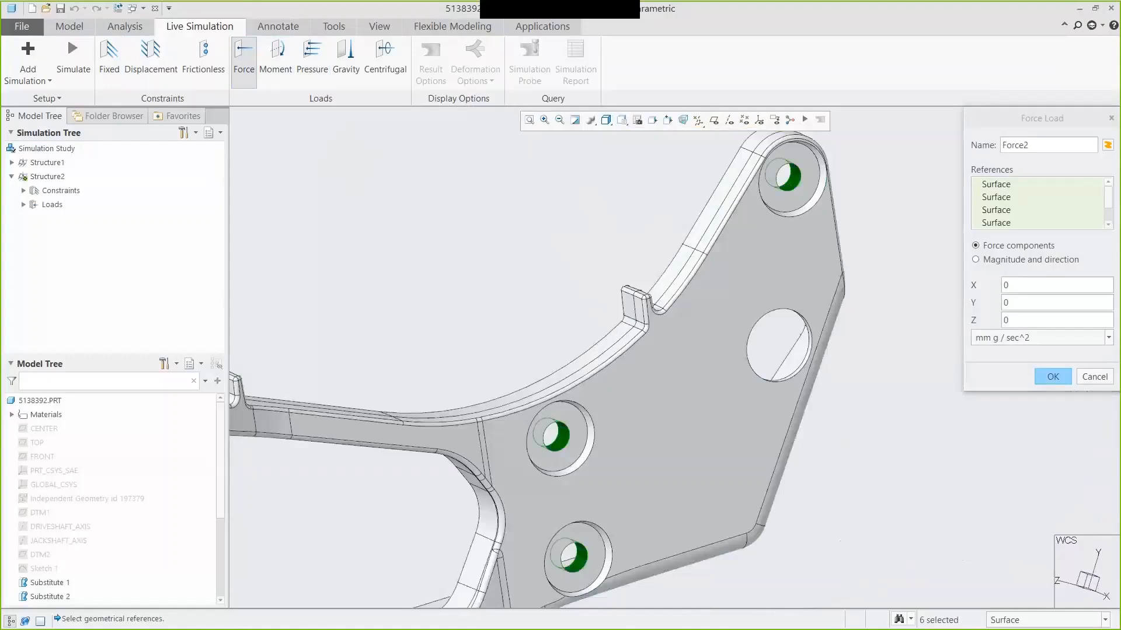
# - Set the bolt-hole force components to Y -1000 and Z -500 in N and create the load
pyautogui.doubleClick(1044, 303)
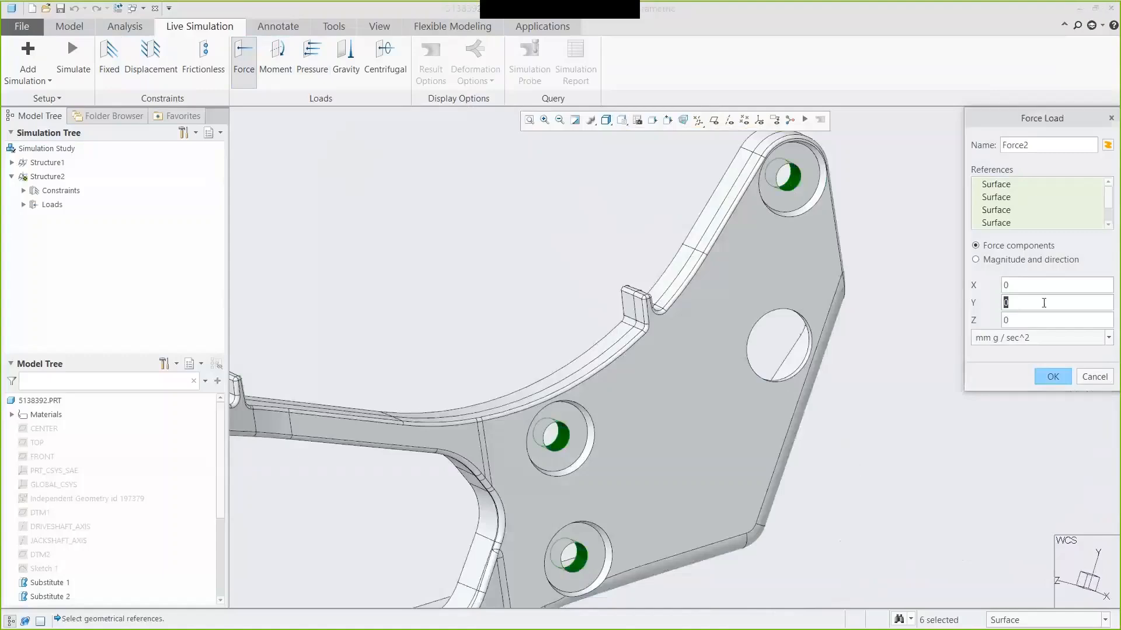
pyautogui.write('-1000')
pyautogui.doubleClick(1047, 319)
pyautogui.write('-500')
pyautogui.click(1054, 338)
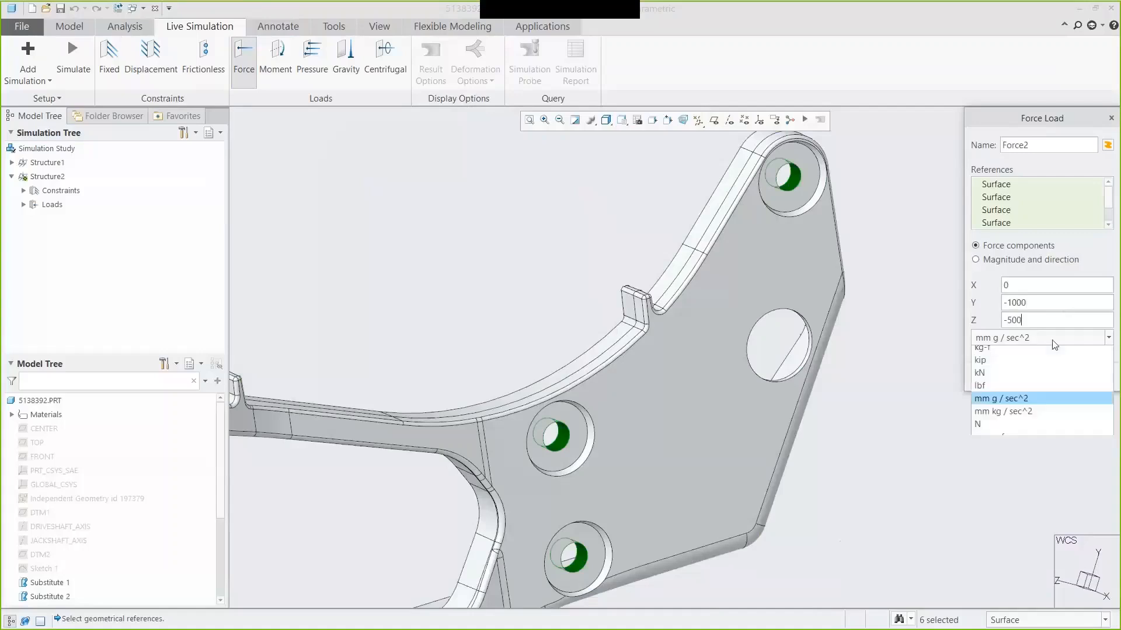
pyautogui.click(993, 462)
pyautogui.click(1039, 377)
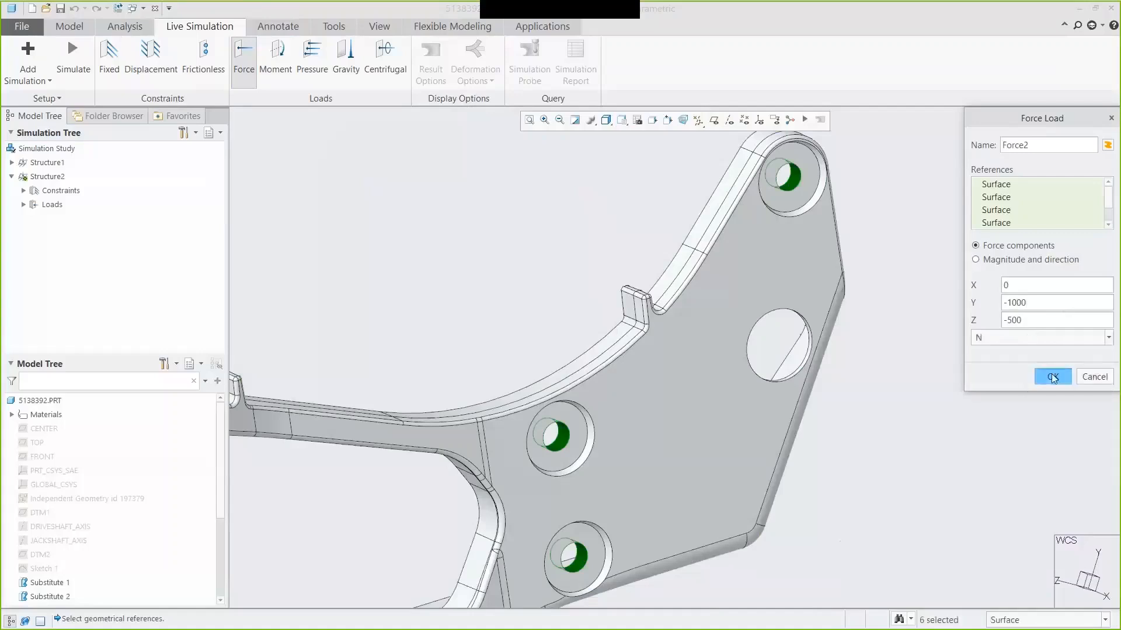
# - Run the live simulation of the new structural study with the whole part in view
pyautogui.click(622, 120)
pyautogui.click(665, 201)
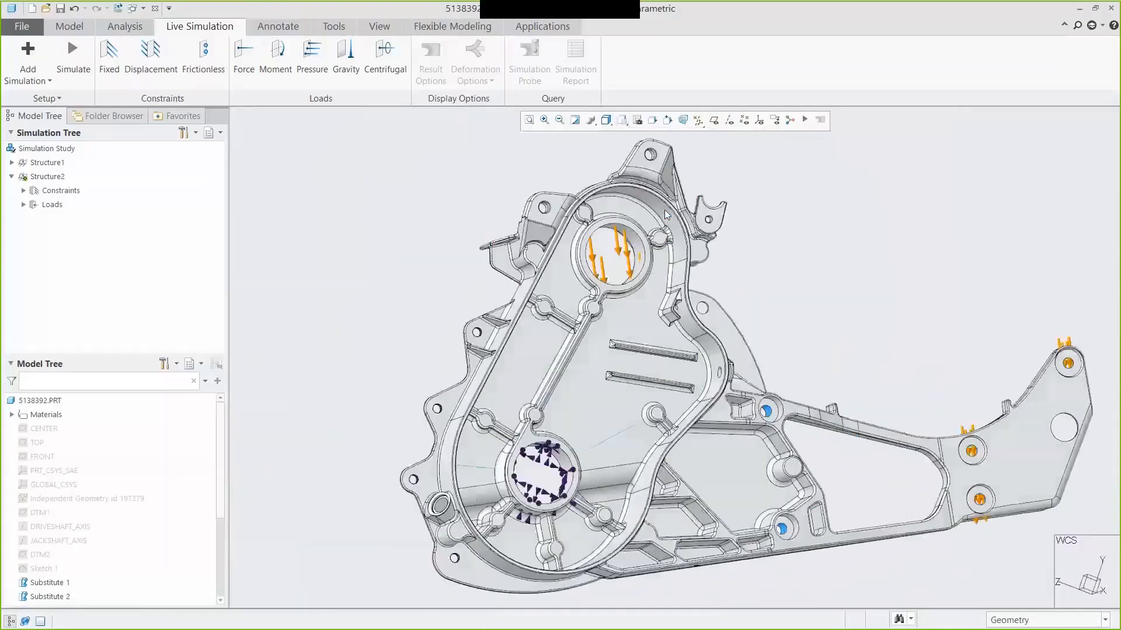
pyautogui.click(73, 58)
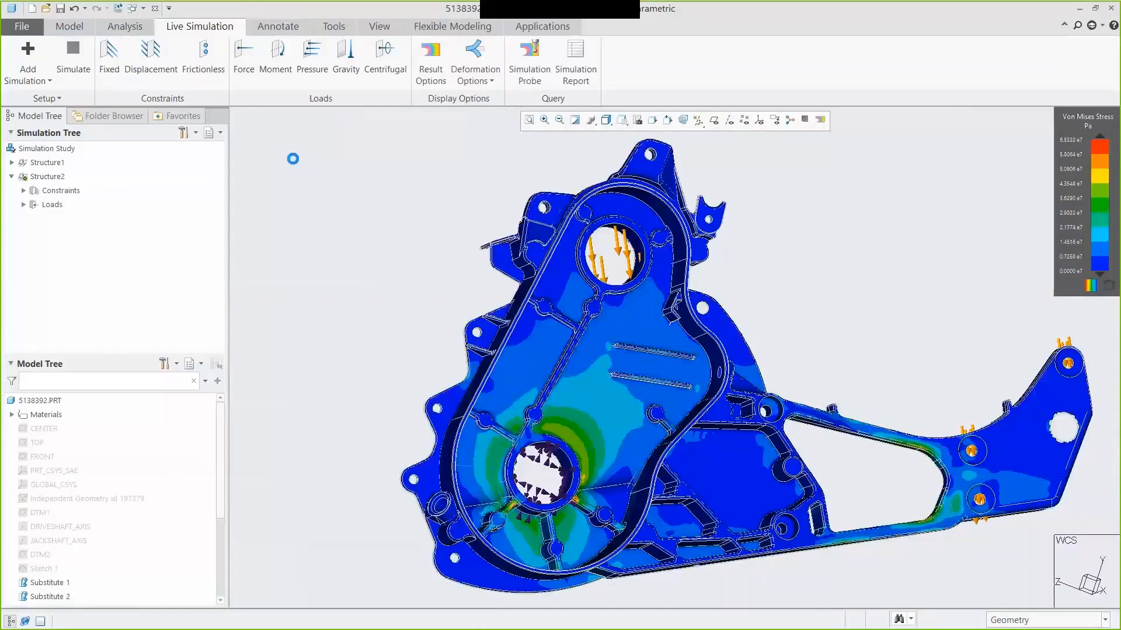
# - Change the displayed result type to Deformation and turn on the minimum and maximum markers
pyautogui.click(431, 58)
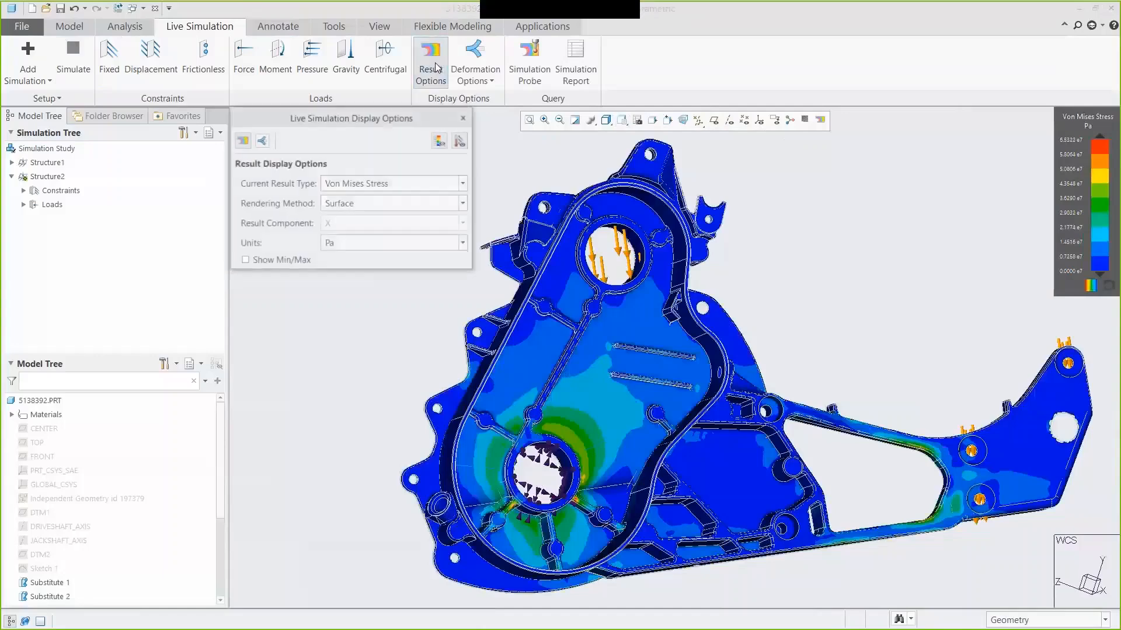
pyautogui.click(399, 184)
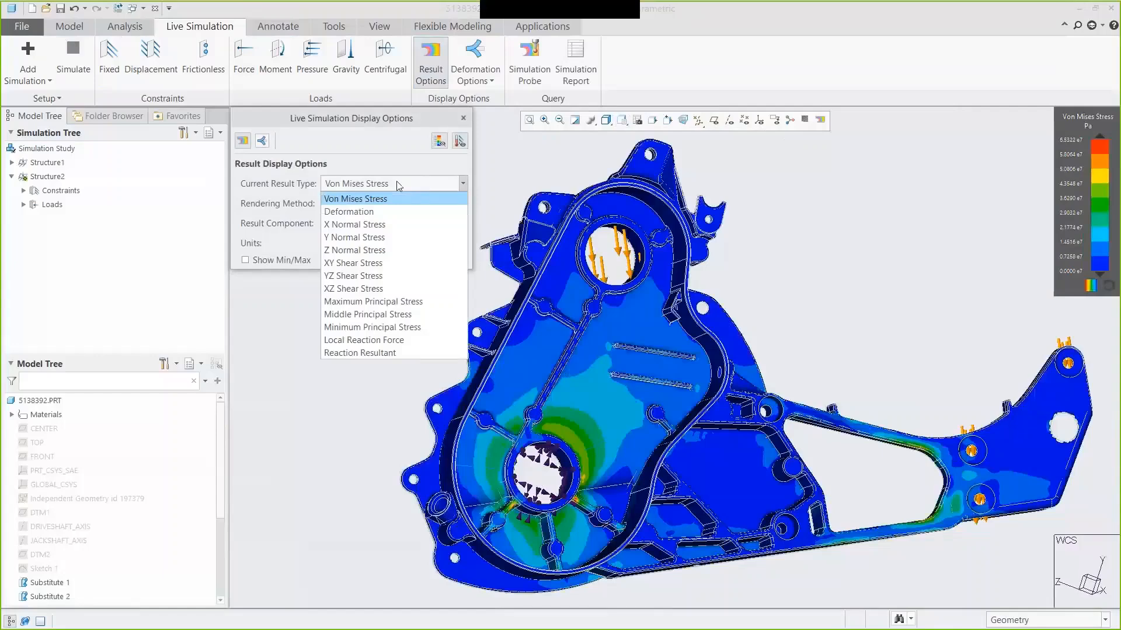
pyautogui.click(382, 210)
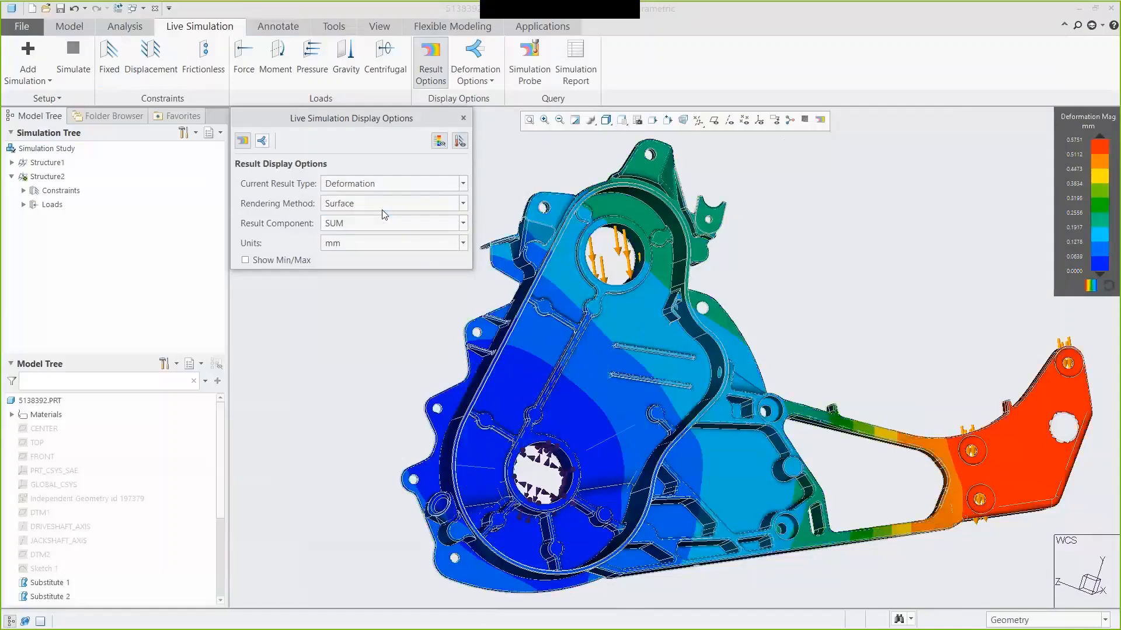
pyautogui.click(245, 260)
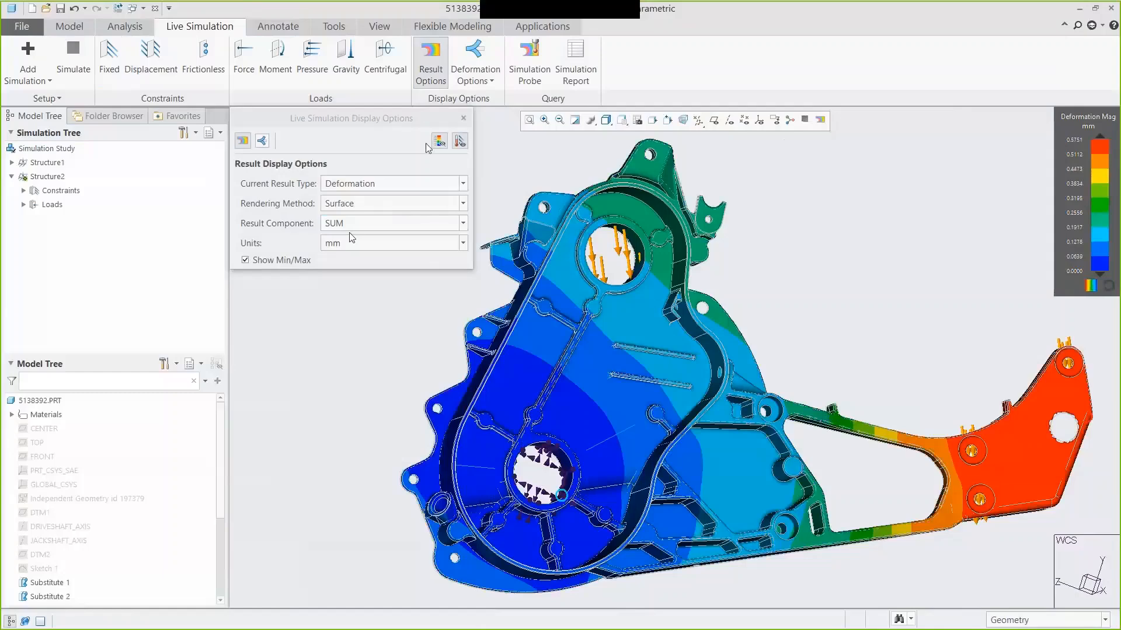
pyautogui.click(463, 118)
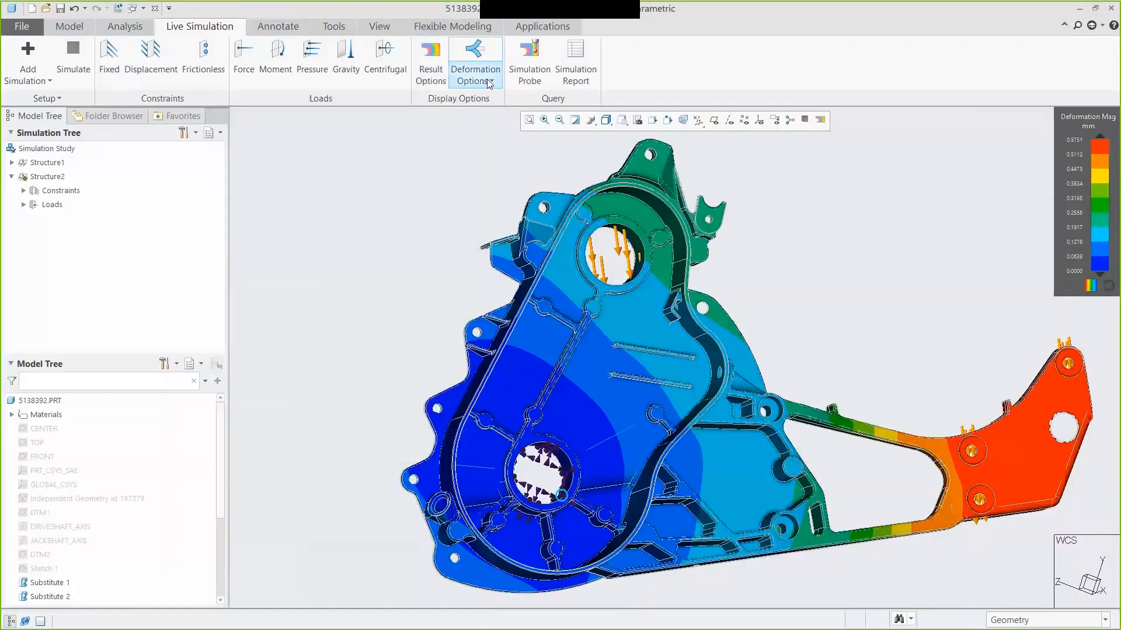
# - Animate the deformation result and set it to show true deformations
pyautogui.click(475, 70)
pyautogui.click(512, 98)
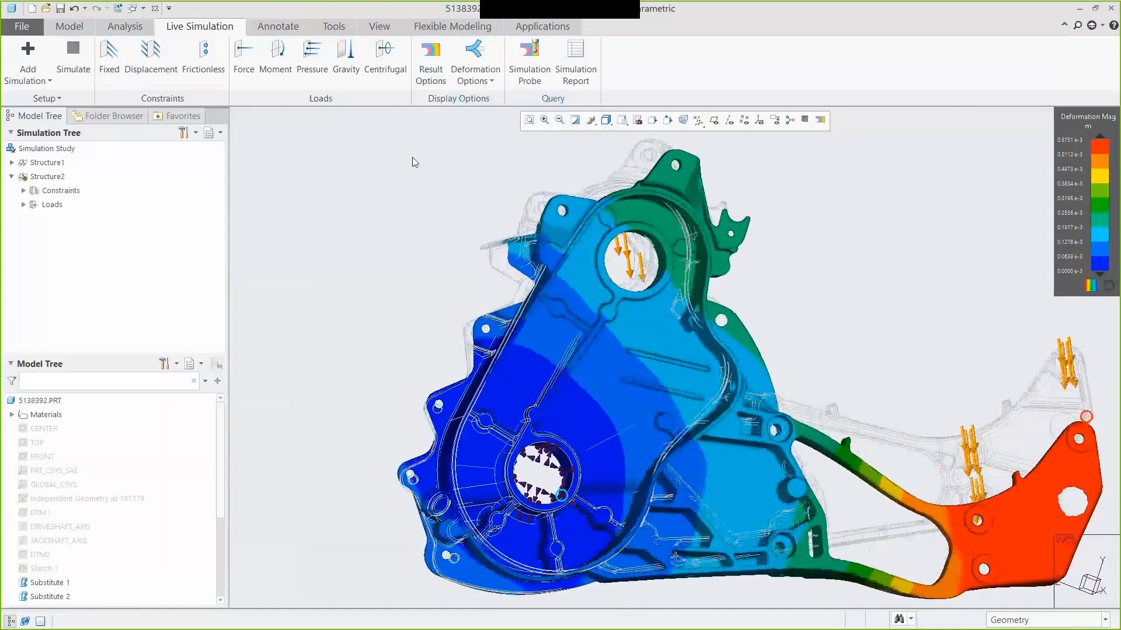
pyautogui.click(483, 81)
pyautogui.click(492, 110)
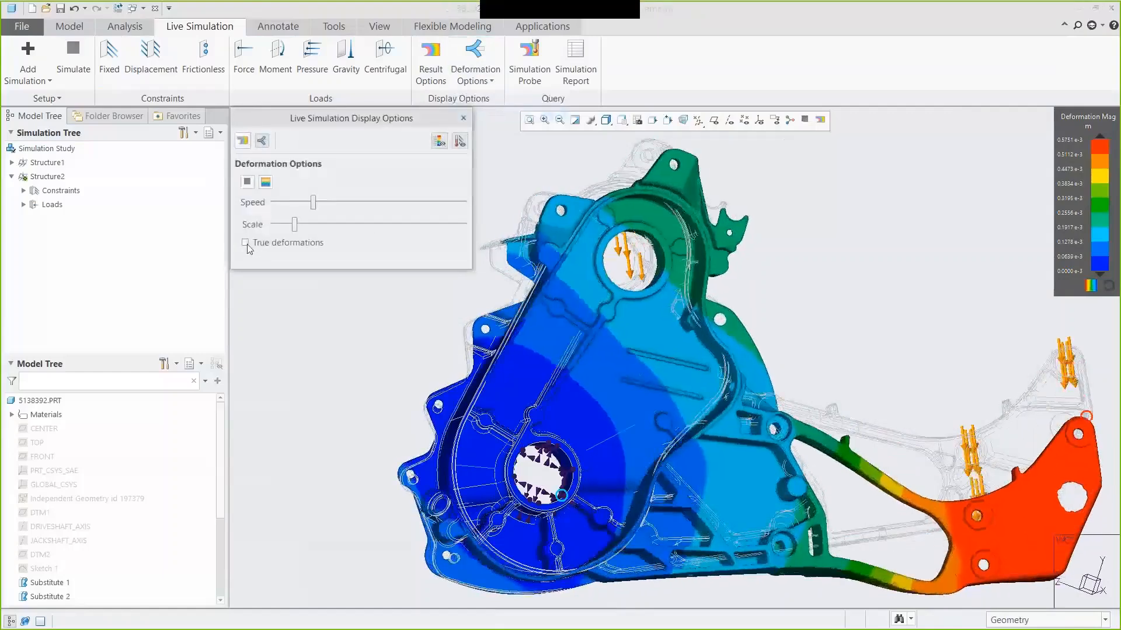
pyautogui.click(245, 243)
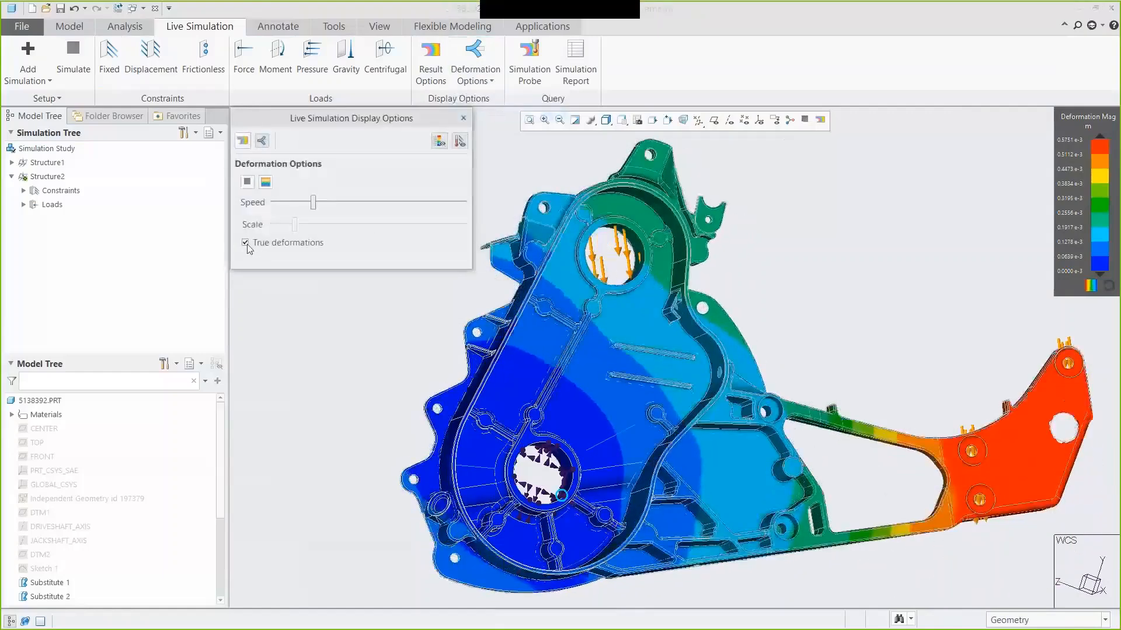
# - Inspect the animated deformation in a saved close-up view of the arm's upper bolt-hole lug and stop the animation
pyautogui.click(622, 121)
pyautogui.scroll(-3, 772, 159)
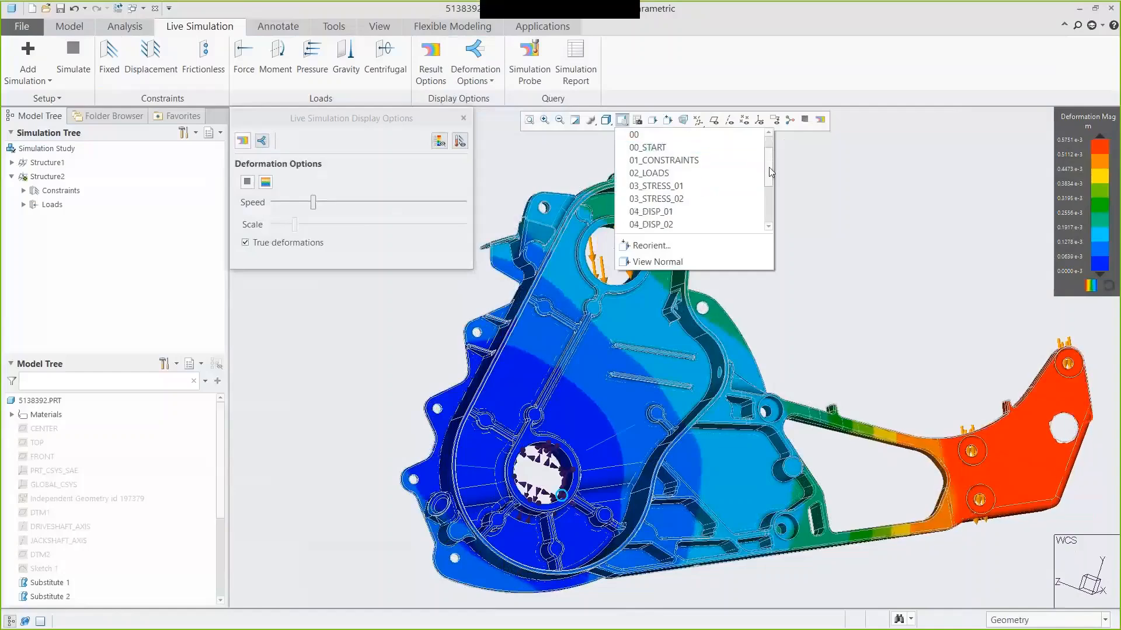
pyautogui.click(654, 199)
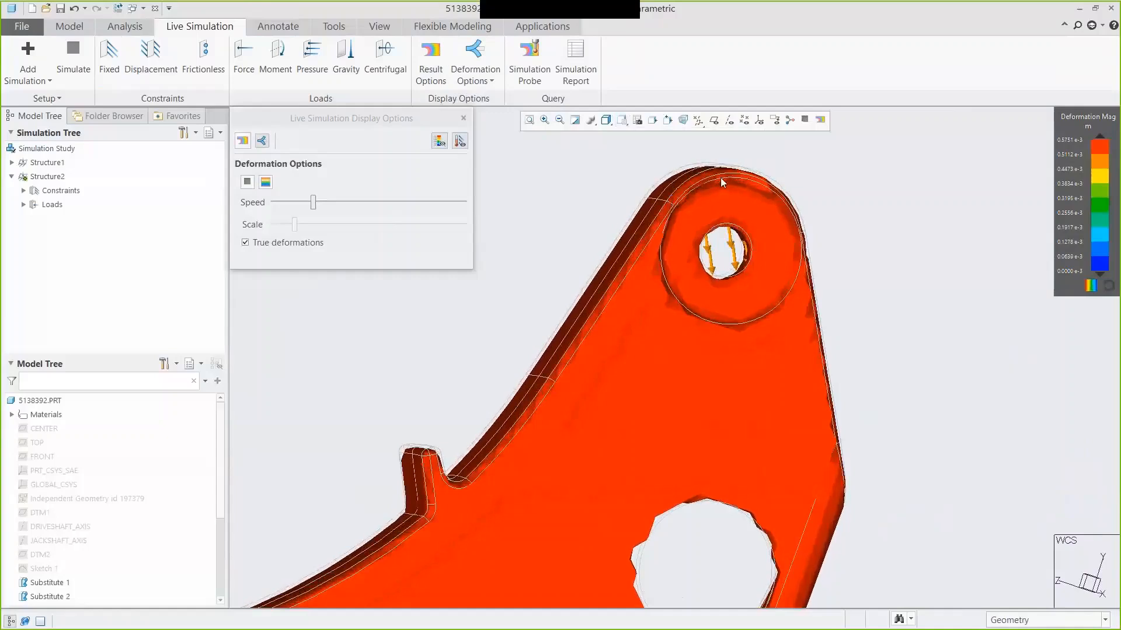
pyautogui.click(247, 182)
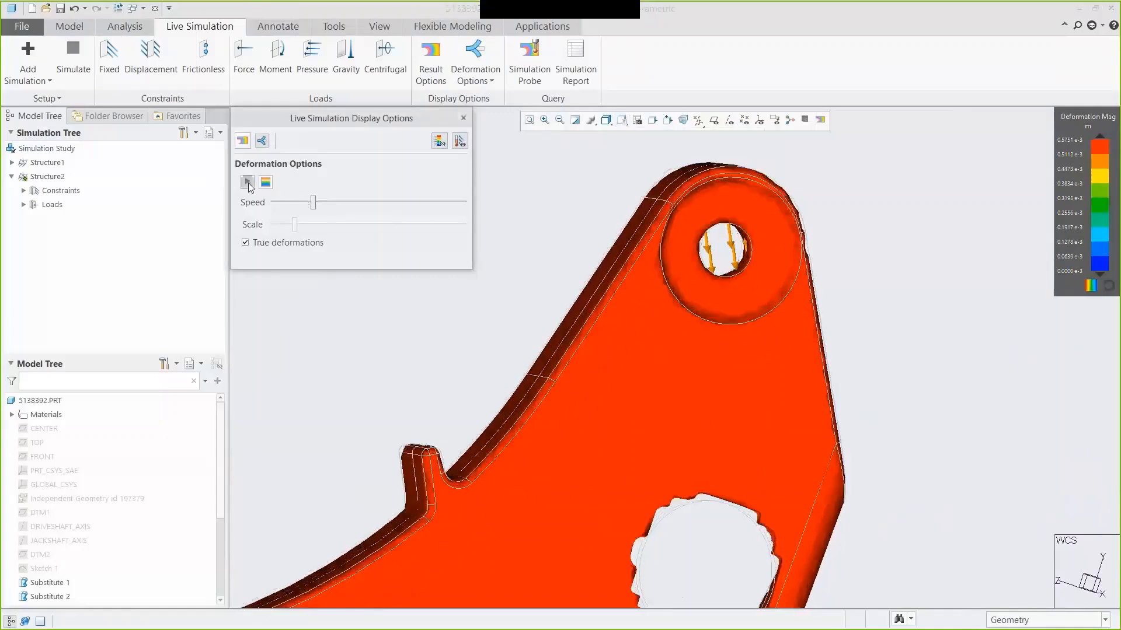
# - Restore the 03_STRESS_01 view and display the results as Von Mises Stress in MPa
pyautogui.click(622, 119)
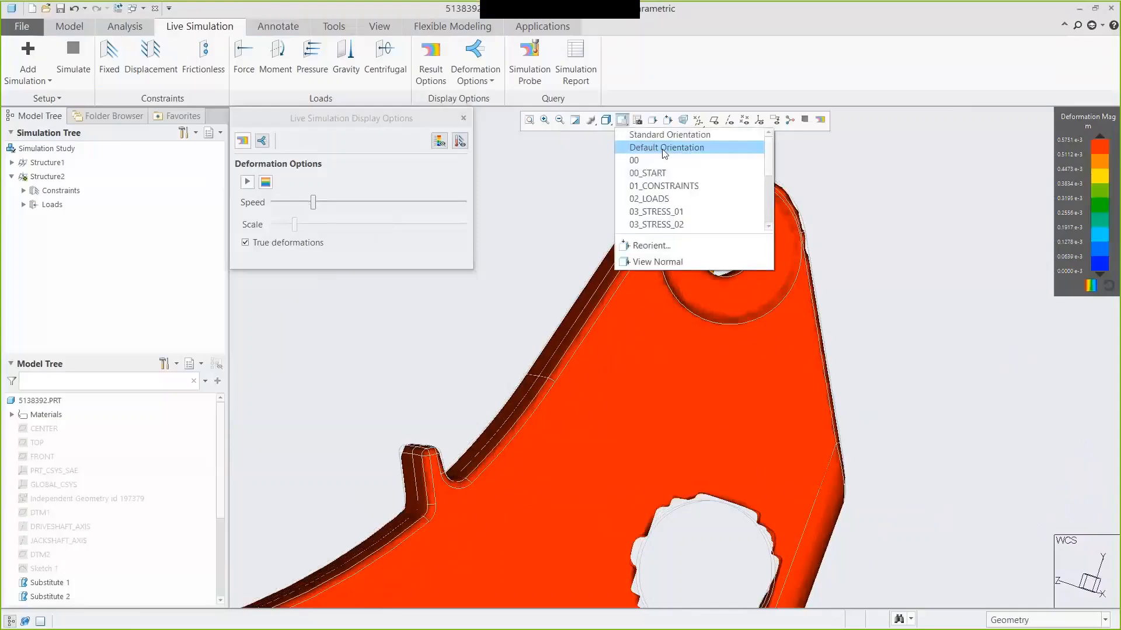
pyautogui.click(674, 212)
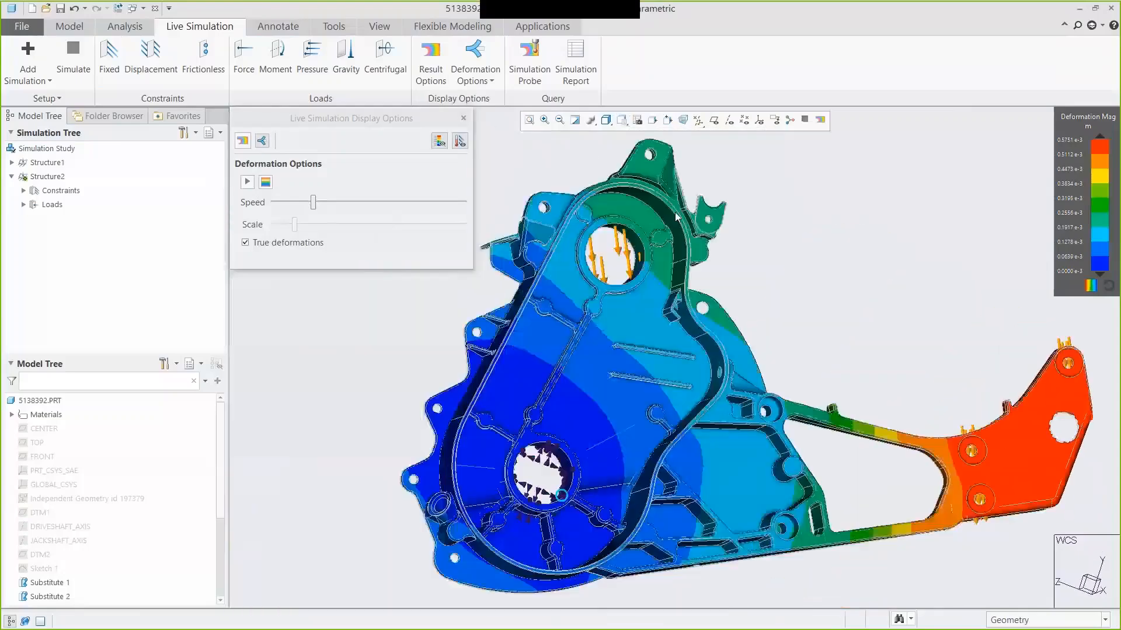
pyautogui.click(243, 141)
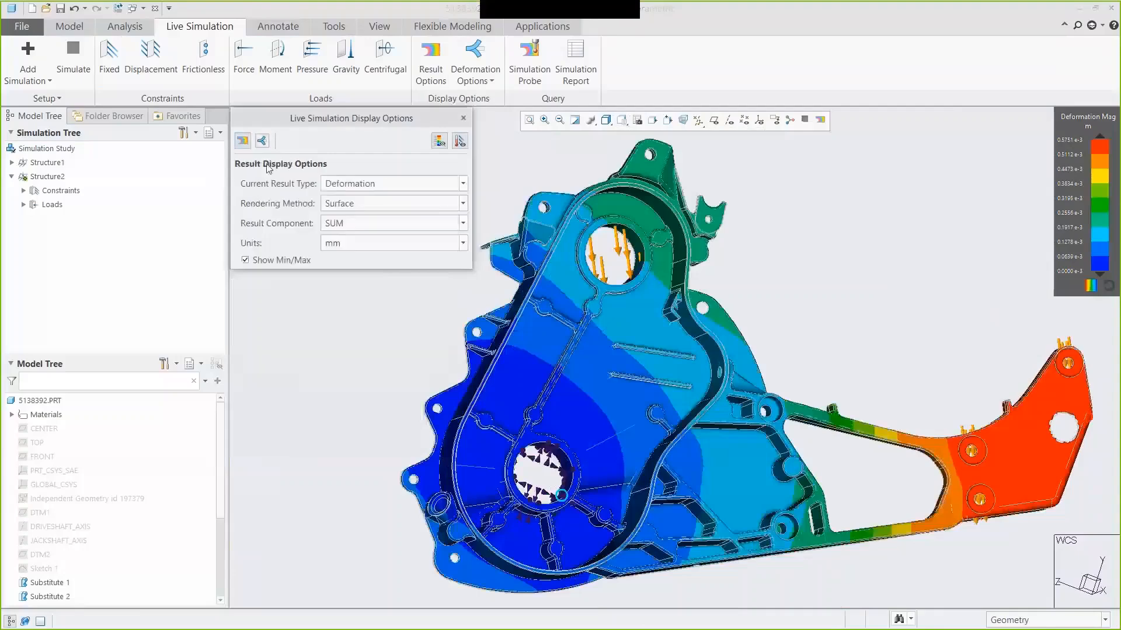
pyautogui.click(373, 184)
pyautogui.click(373, 198)
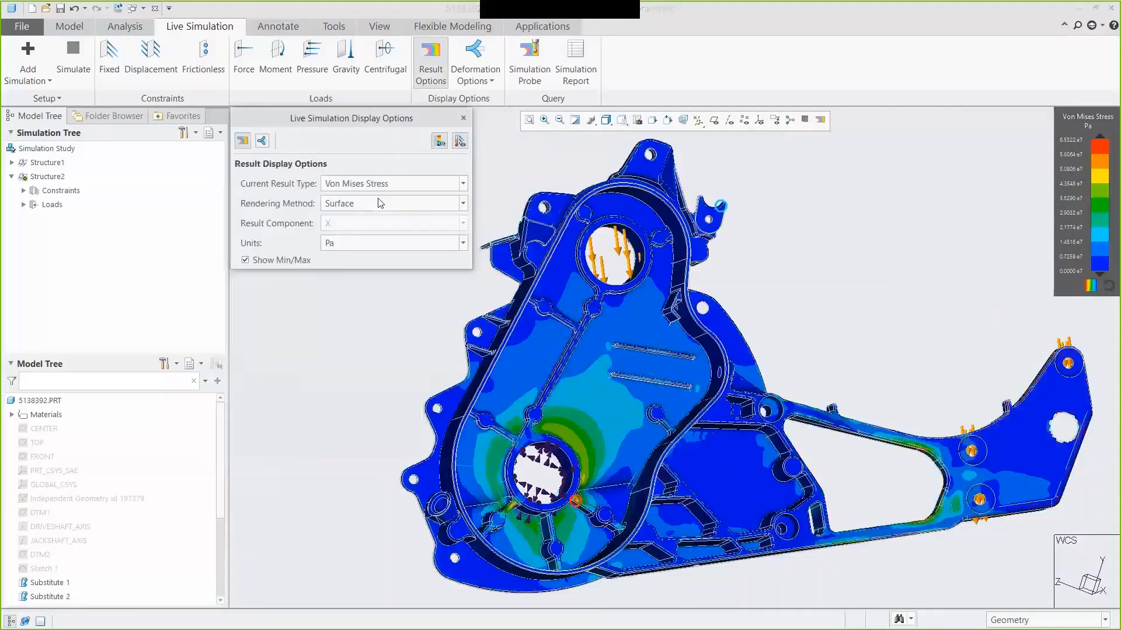
pyautogui.click(369, 242)
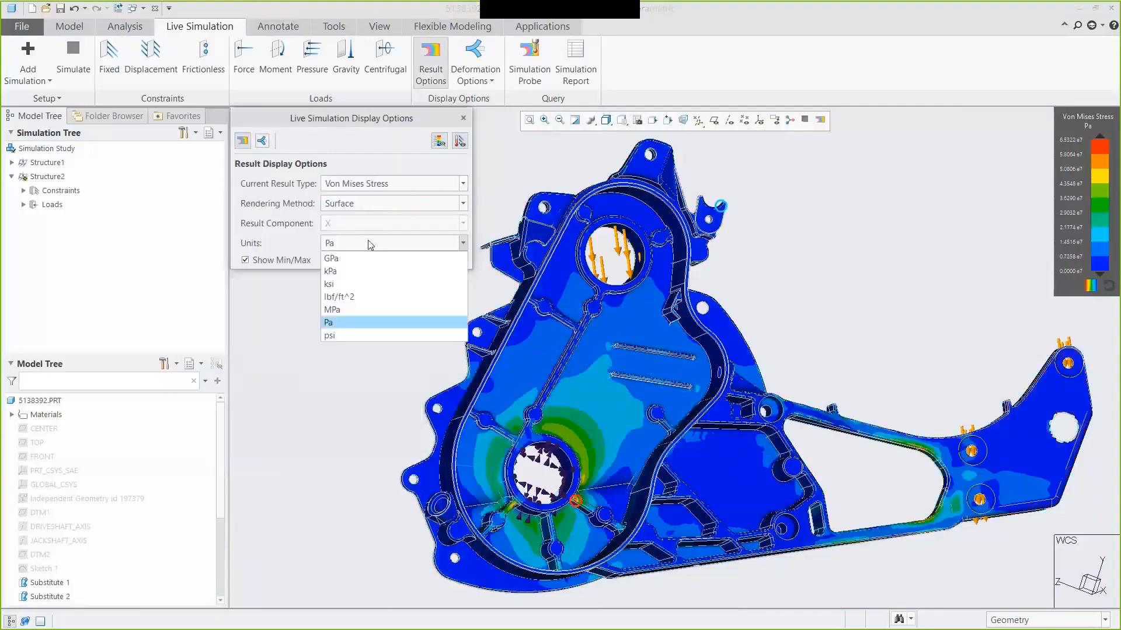
pyautogui.click(363, 310)
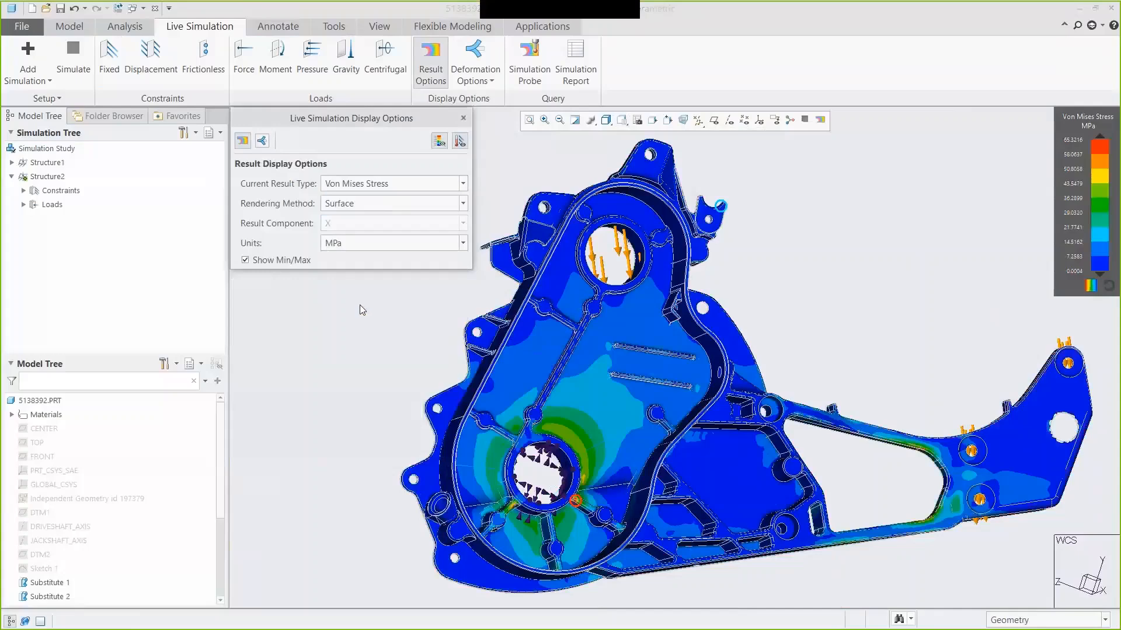
# - Zoom to the 03_STRESS_02 view and probe the maximum stress on the rib's edge round at the hotspot below the lower bore
pyautogui.click(622, 120)
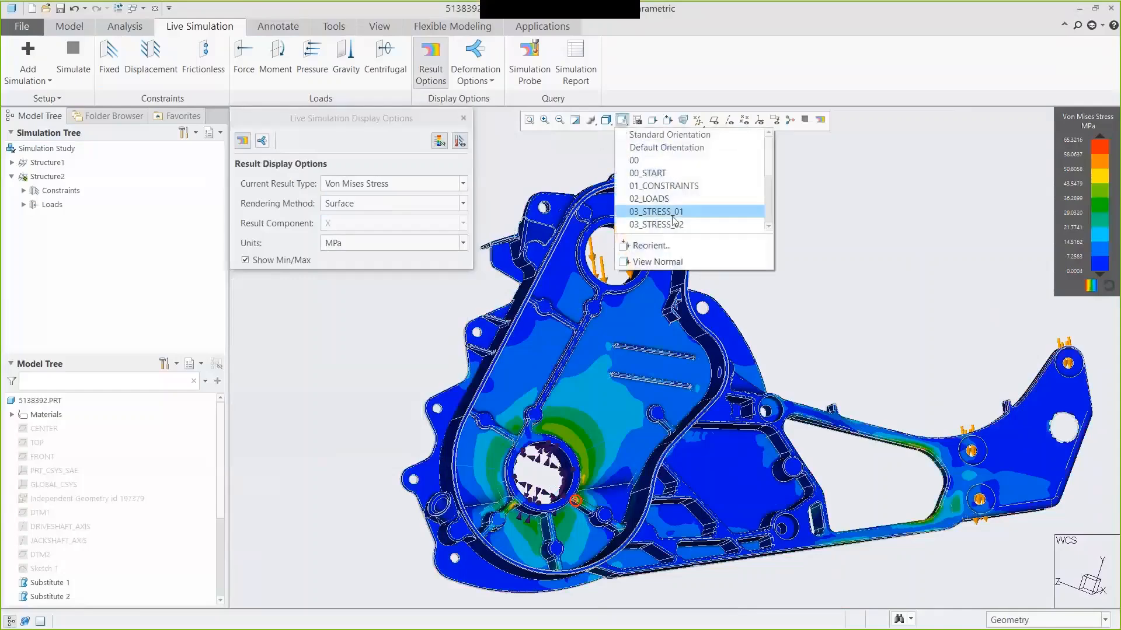
pyautogui.click(656, 224)
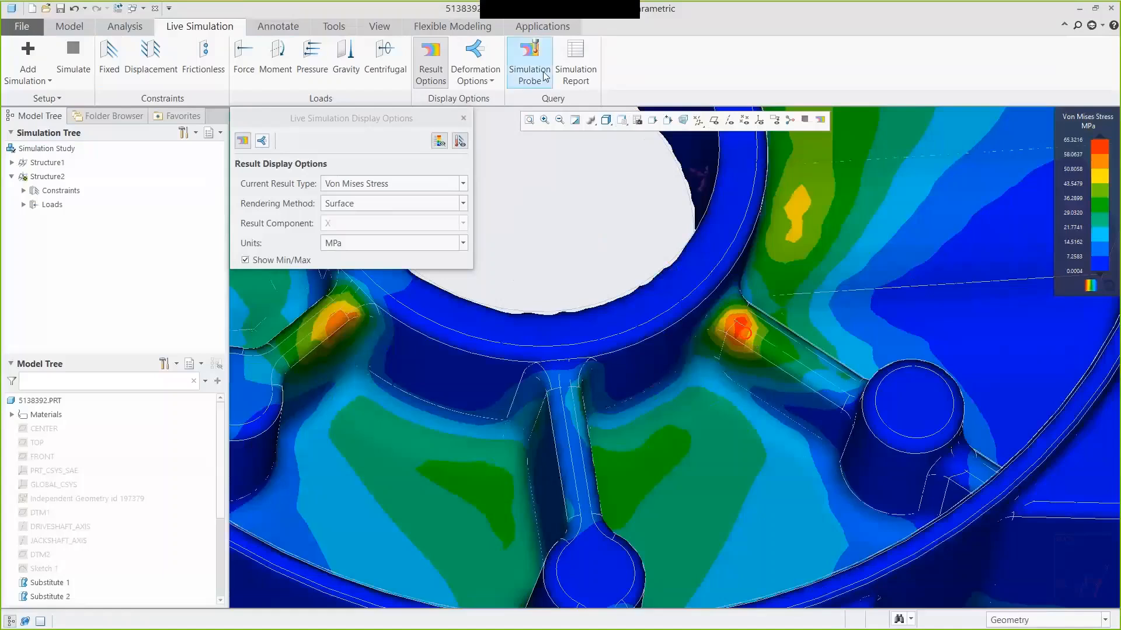
pyautogui.click(531, 59)
pyautogui.click(979, 147)
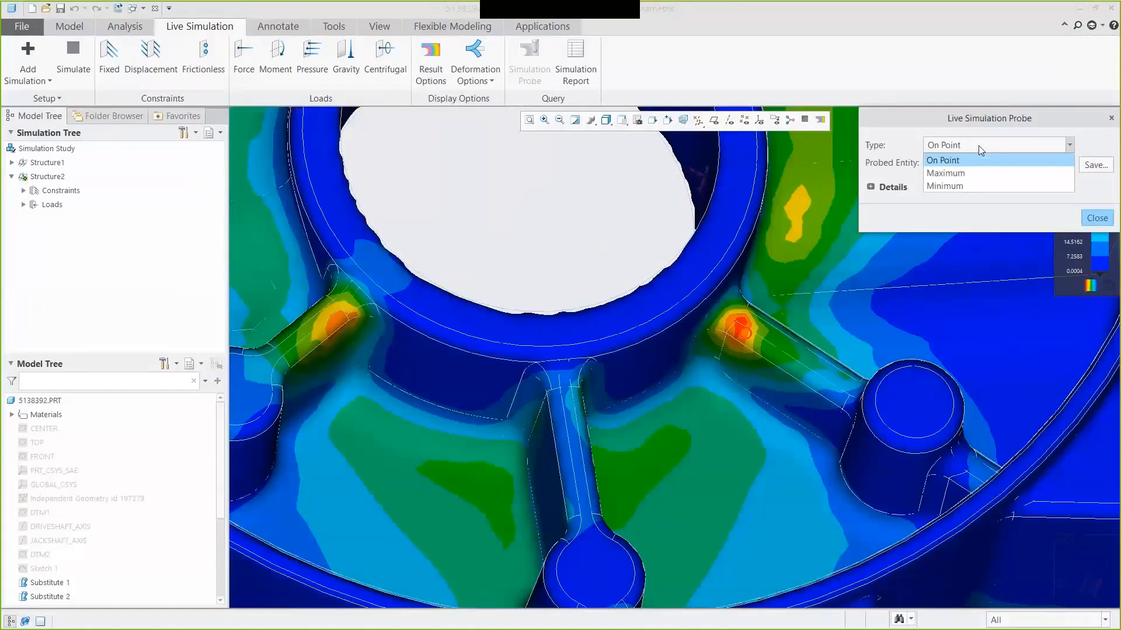
pyautogui.click(972, 173)
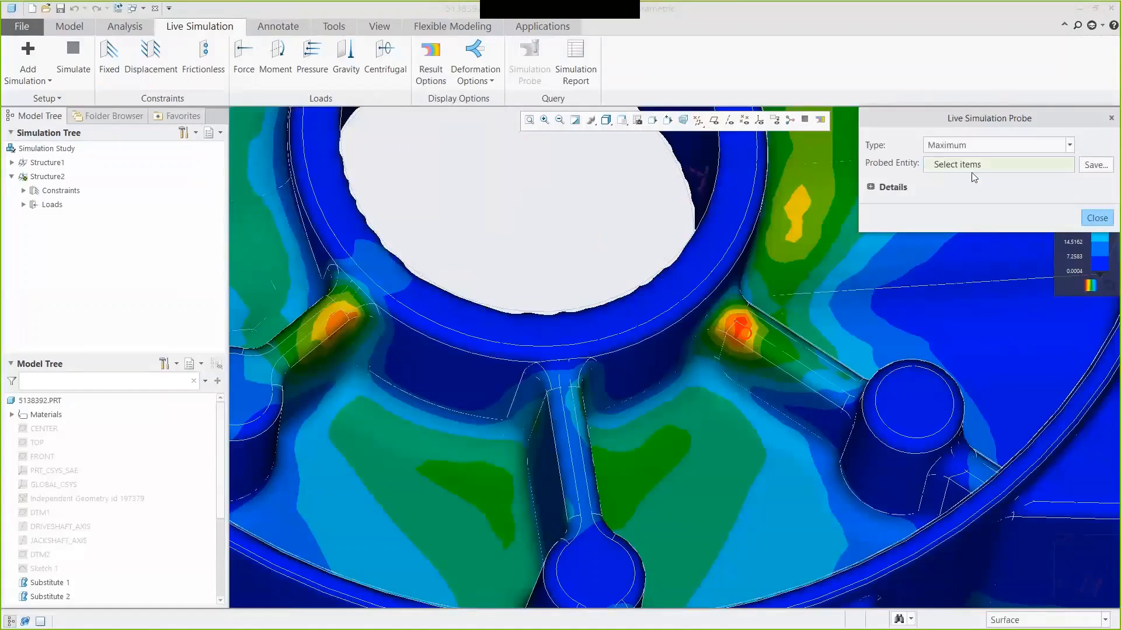
pyautogui.click(745, 333)
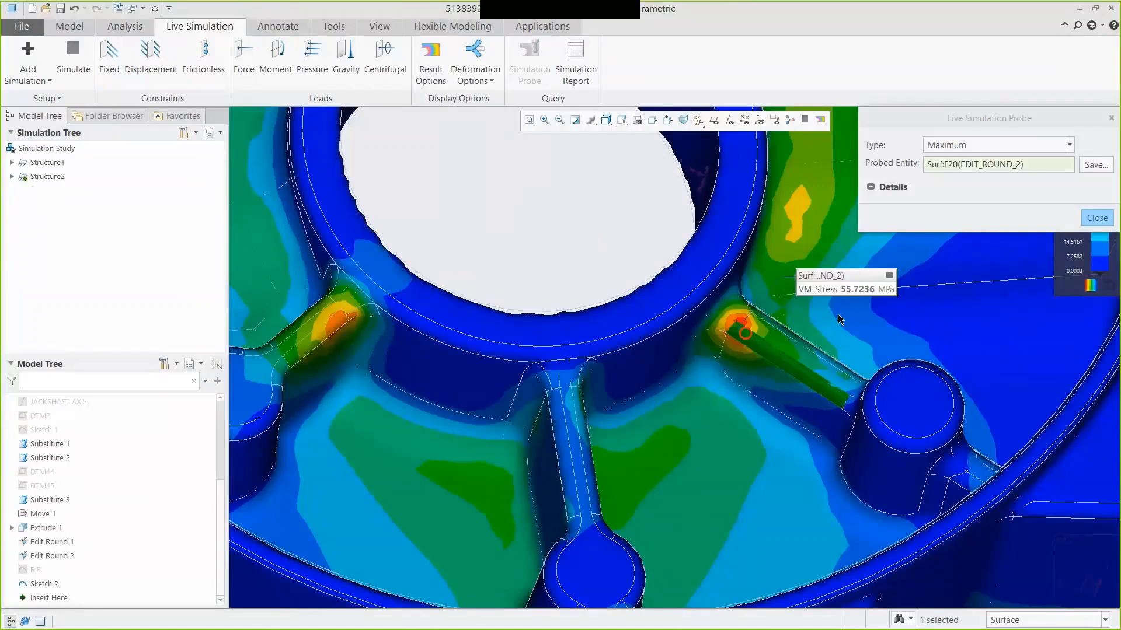
# - Save the maximum stress probe under its default name and move its callout clear of the rib
pyautogui.click(1091, 168)
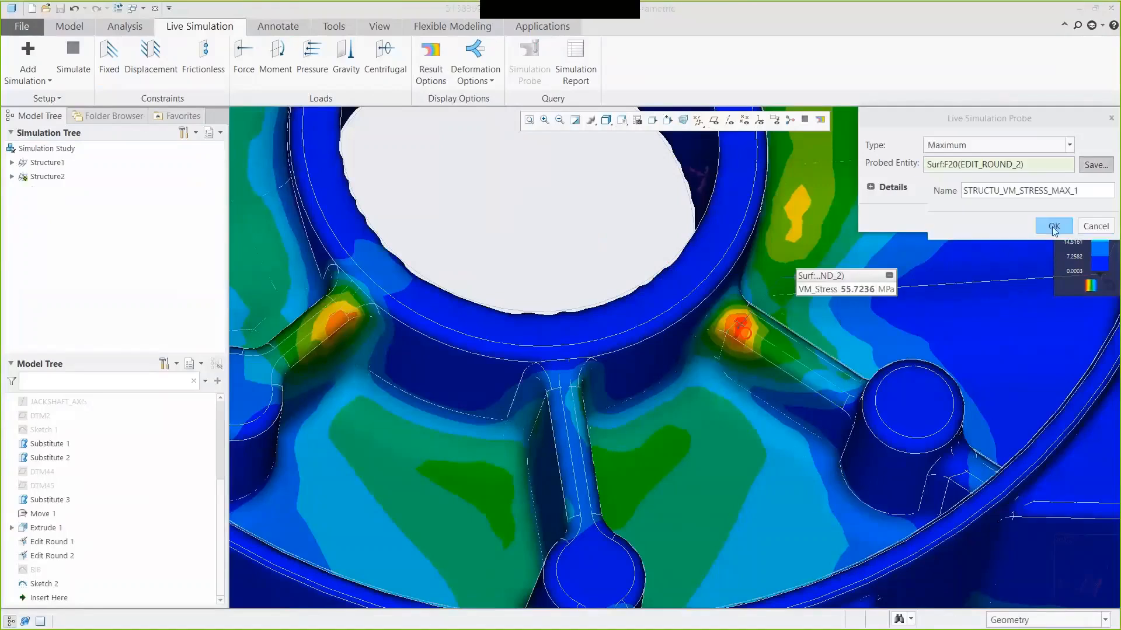
pyautogui.click(1054, 227)
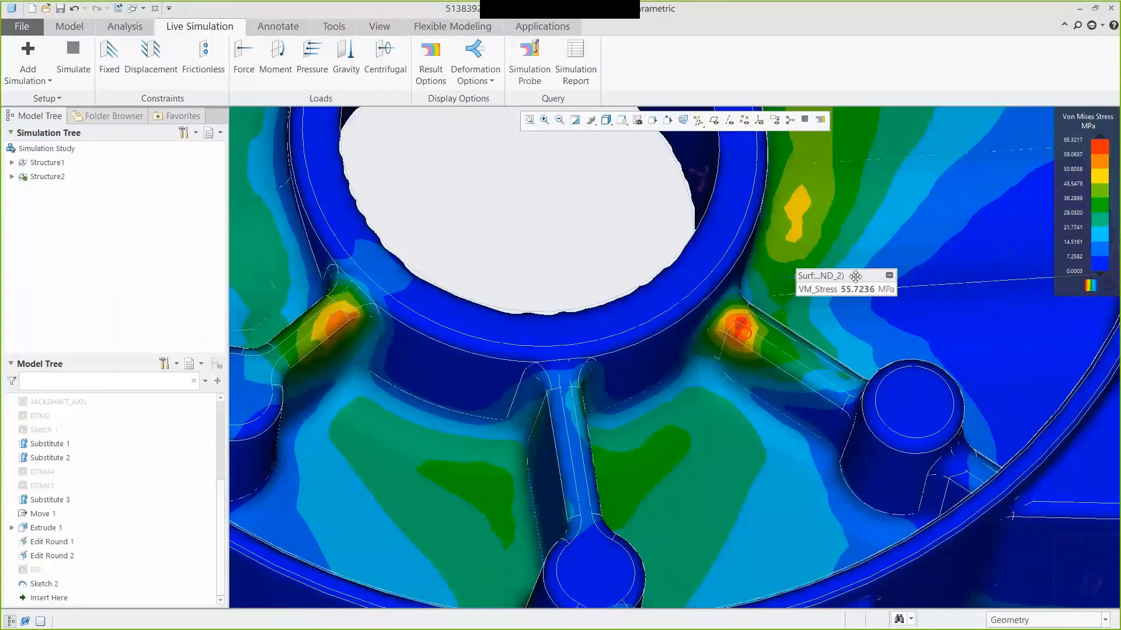
pyautogui.moveTo(857, 257); pyautogui.dragTo(927, 168)
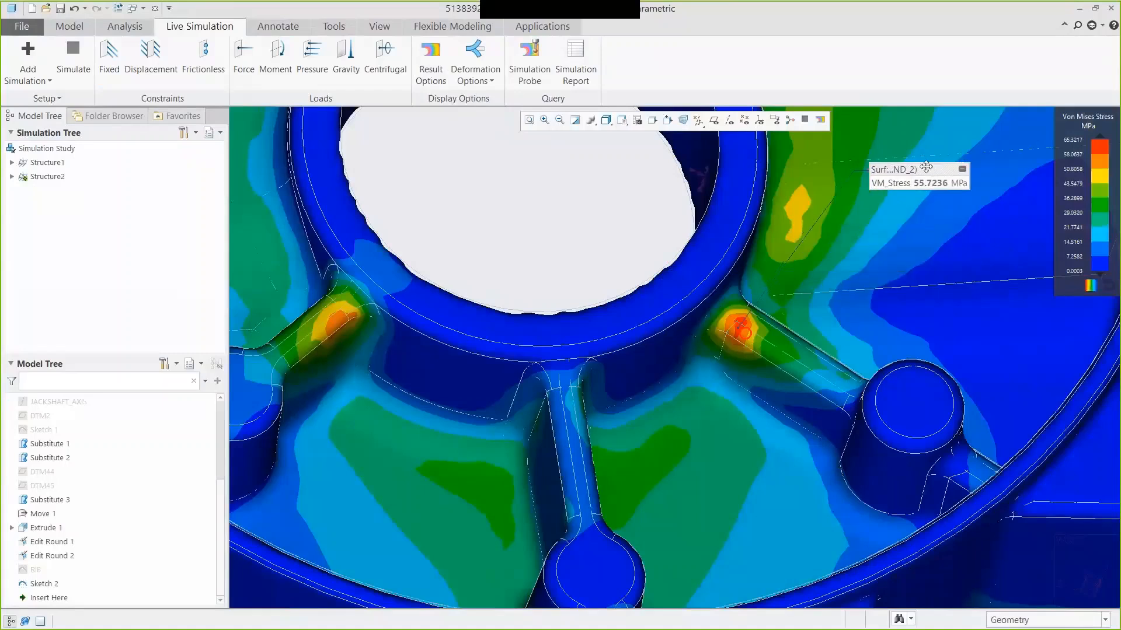
# - Move the rib's side face and adjoining boss outward with flexible modeling, and place the new stress callout below the first one
pyautogui.click(769, 386)
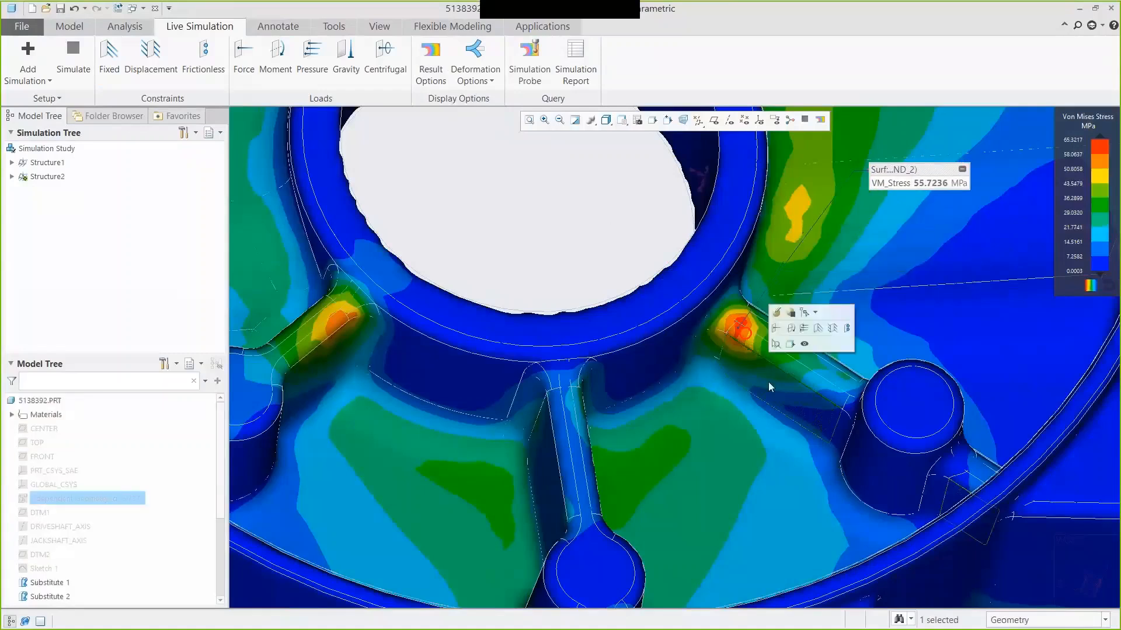
pyautogui.keyDown('ctrl'); pyautogui.click(869, 472); pyautogui.keyUp('ctrl')
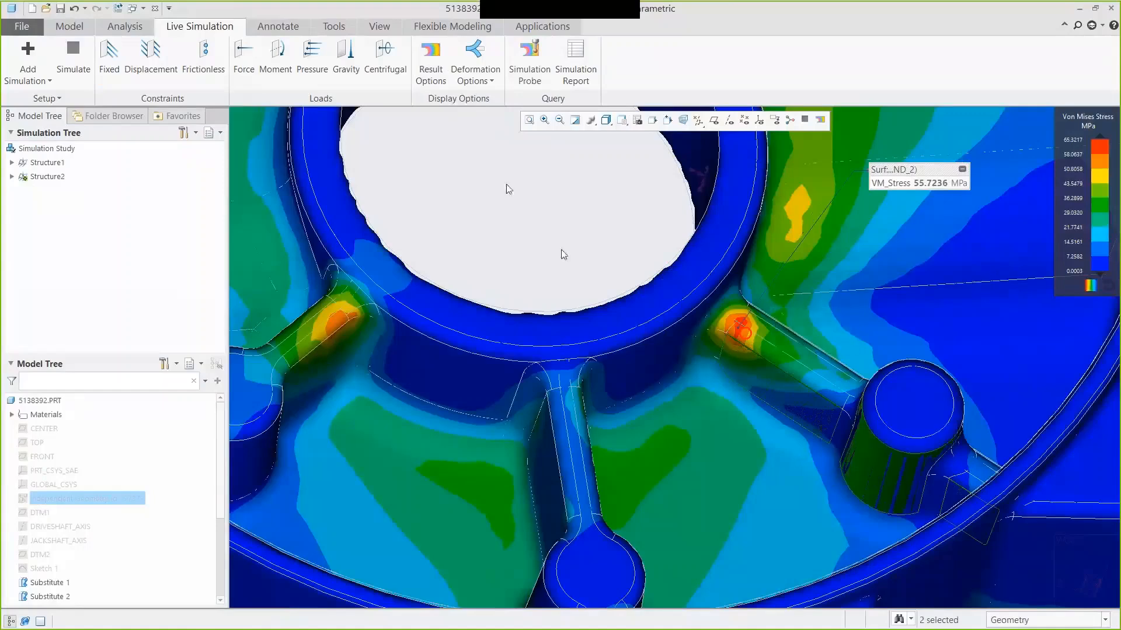
pyautogui.click(461, 26)
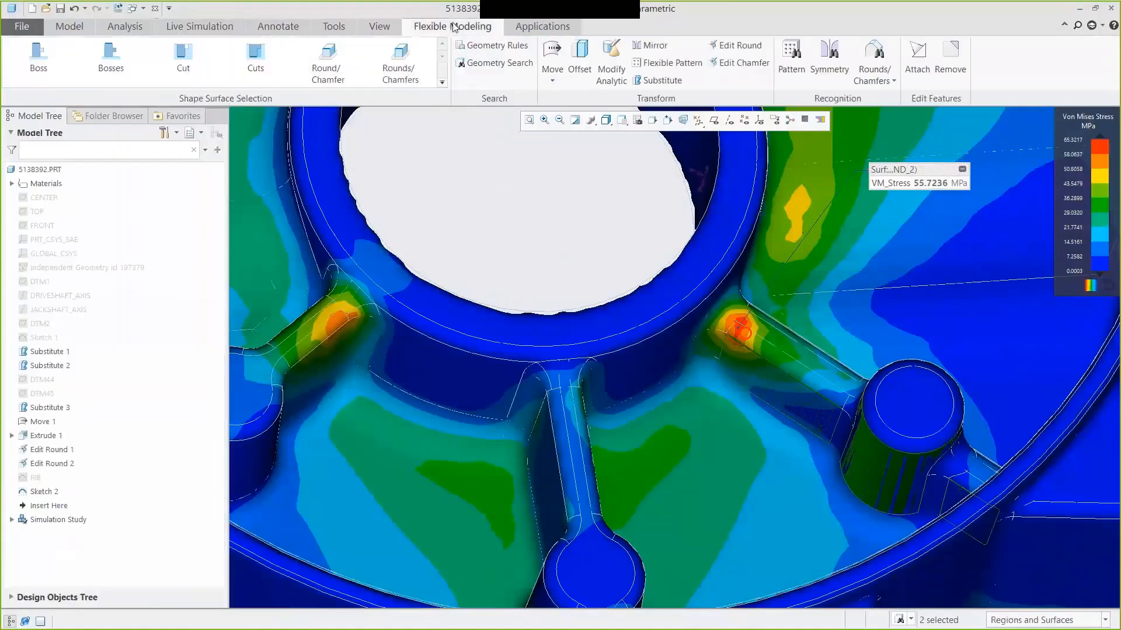
pyautogui.click(553, 56)
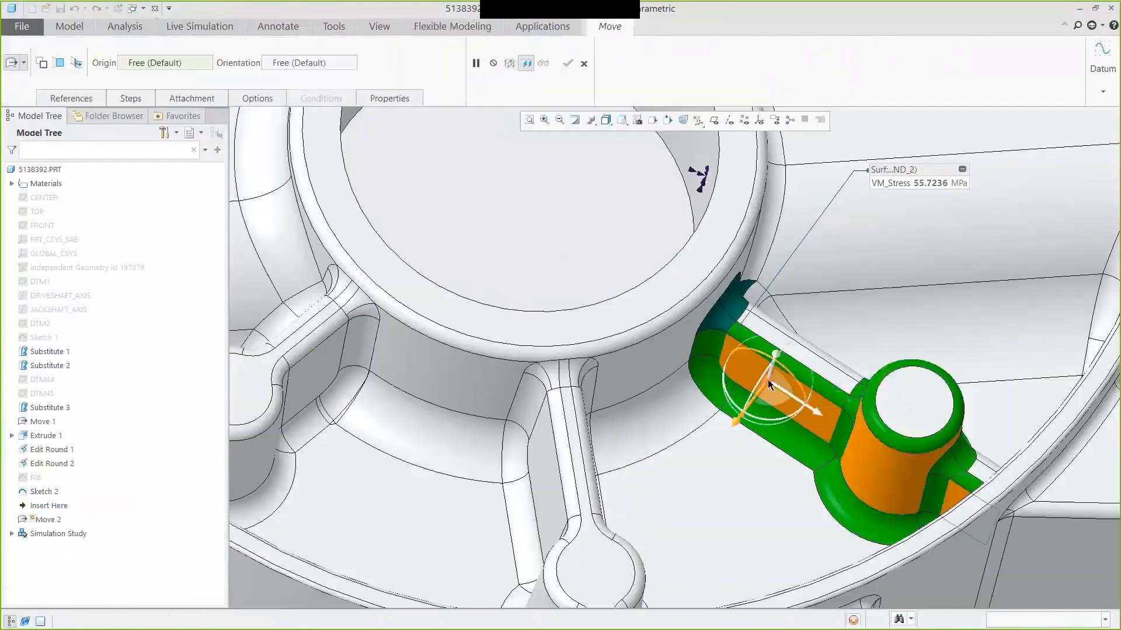
pyautogui.click(768, 380)
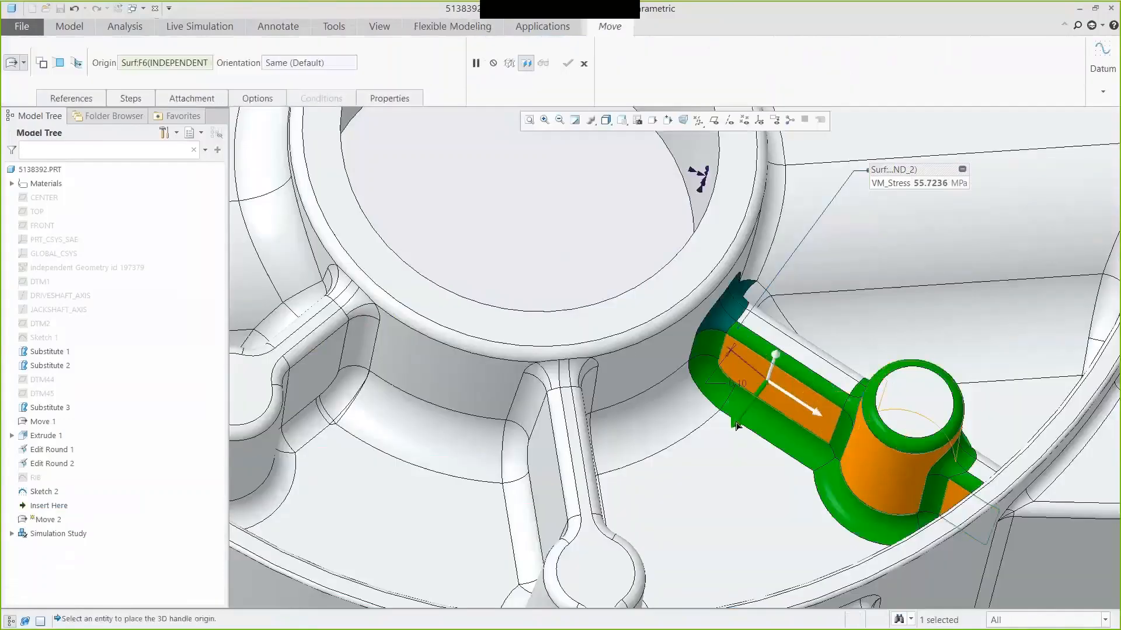
pyautogui.click(733, 426)
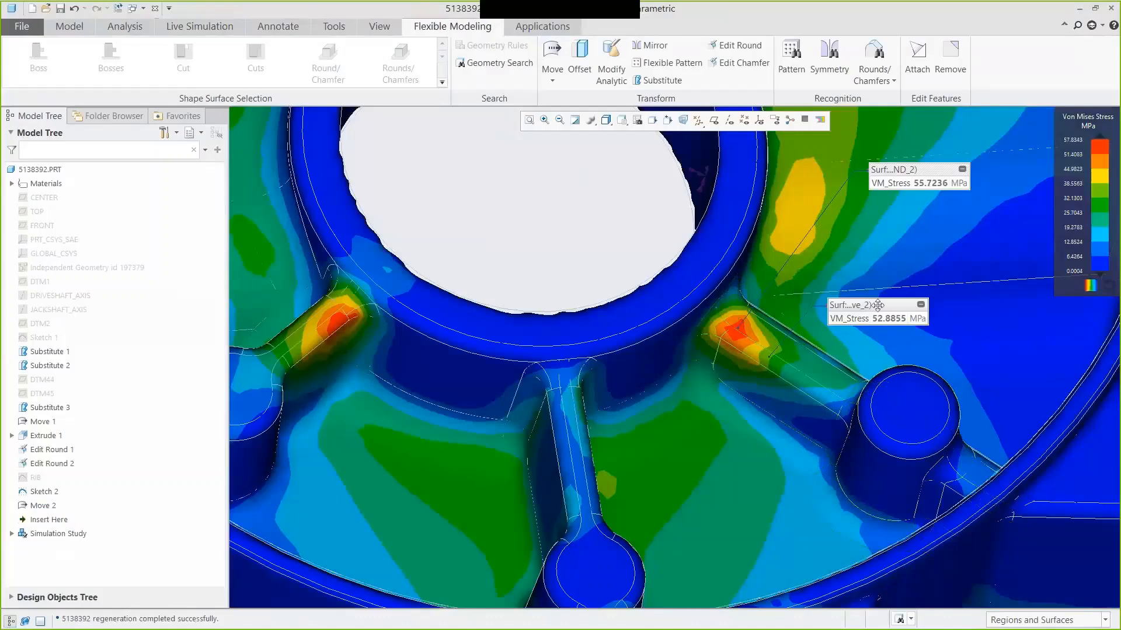
pyautogui.moveTo(877, 305); pyautogui.dragTo(925, 220)
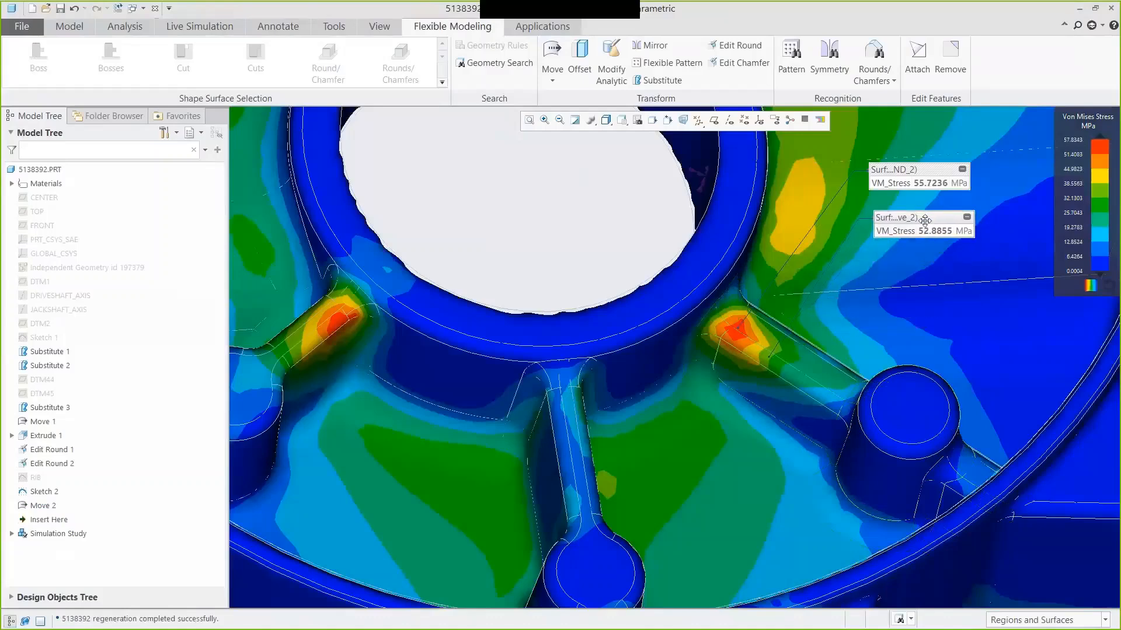
# - Set the radius of the two edge rounds along the rib's top to 2.5 and align the newest stress callout under the others
pyautogui.click(795, 378)
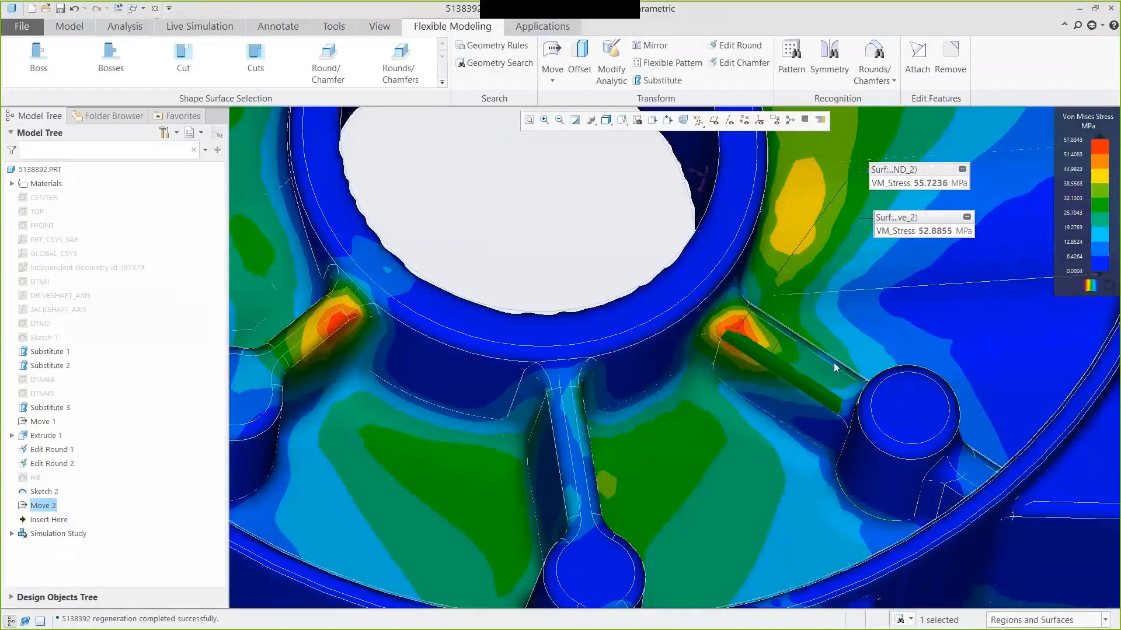
pyautogui.keyDown('ctrl'); pyautogui.click(834, 363); pyautogui.keyUp('ctrl')
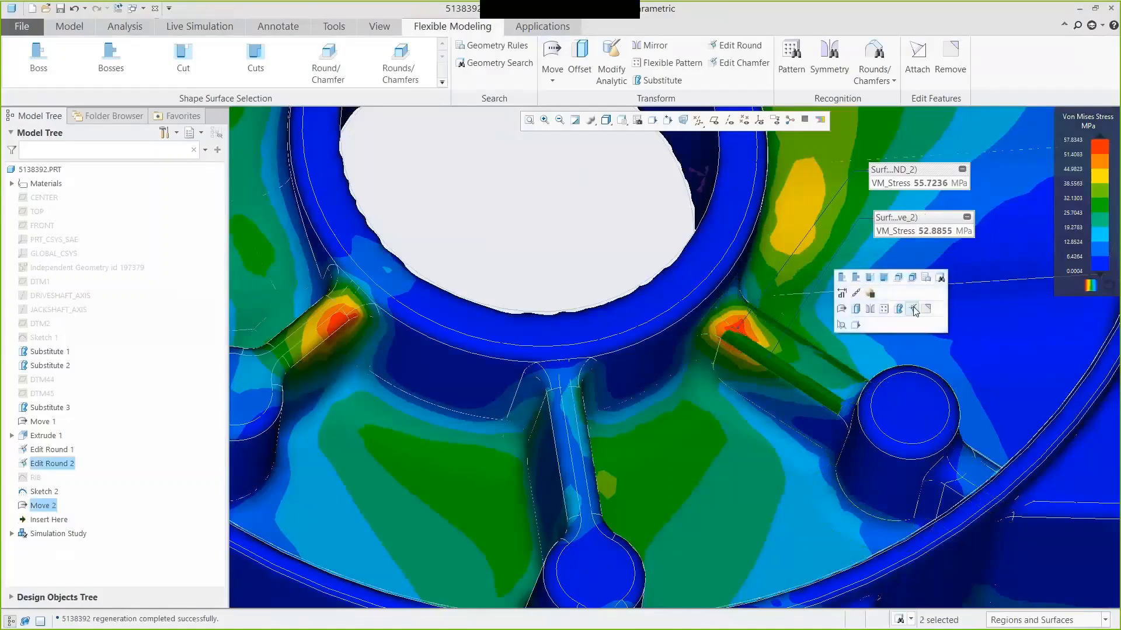
pyautogui.click(914, 309)
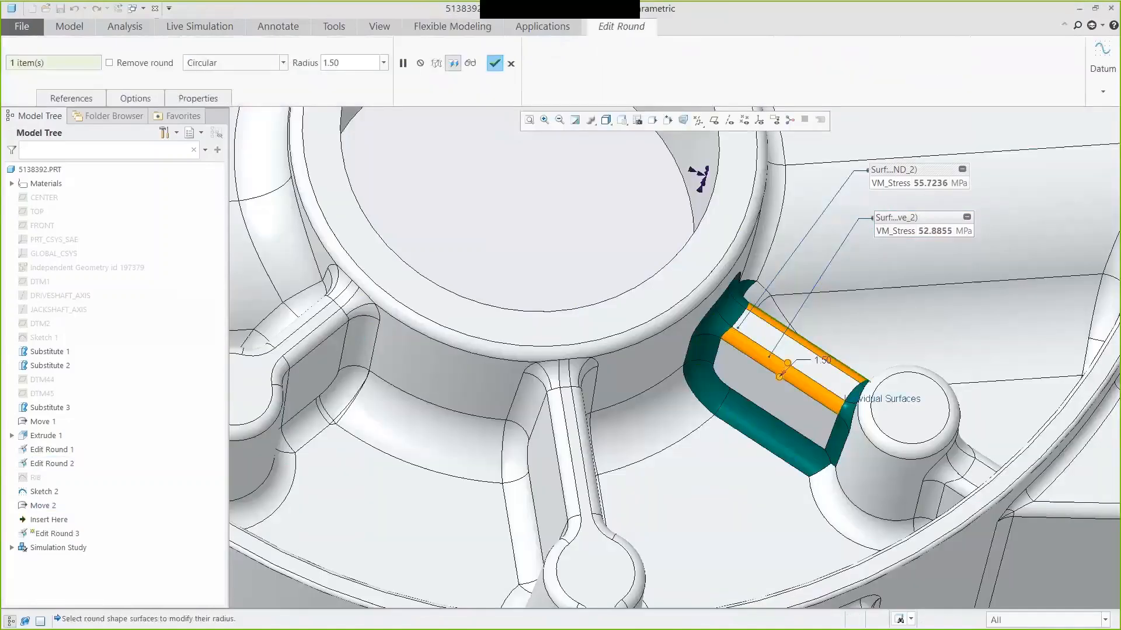
pyautogui.click(357, 64)
pyautogui.write('2.5')
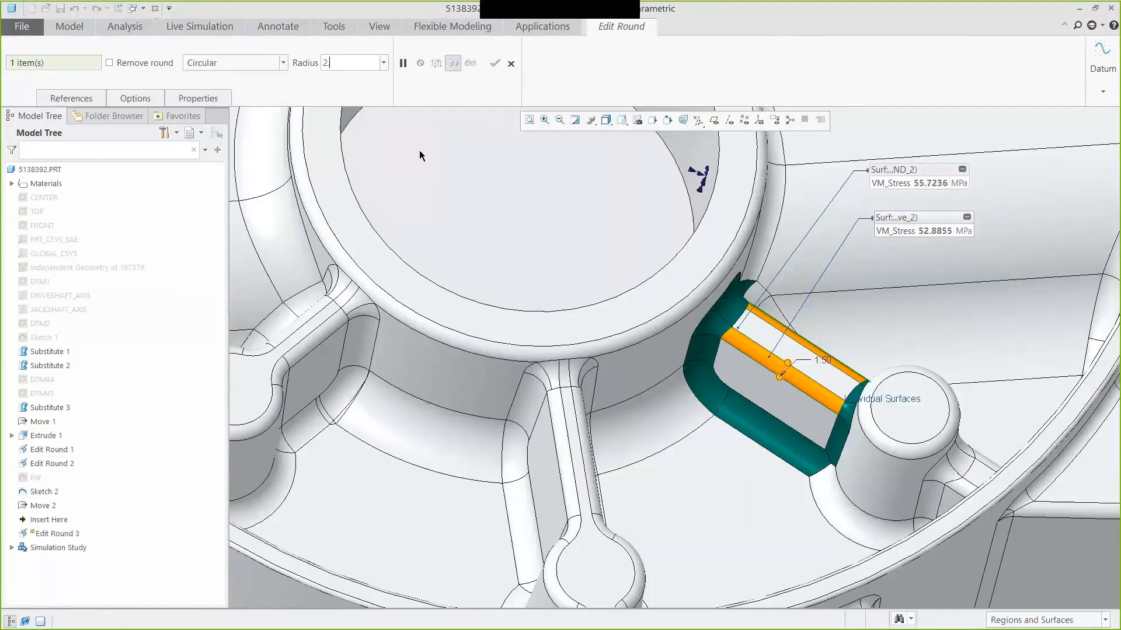
pyautogui.press('Return')
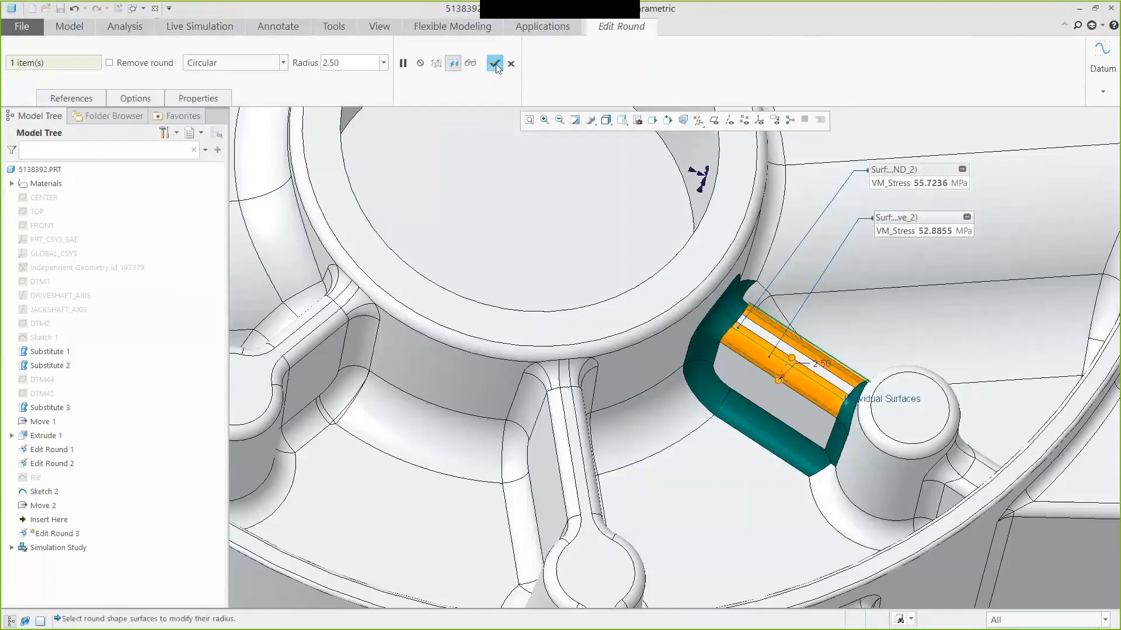
pyautogui.click(494, 63)
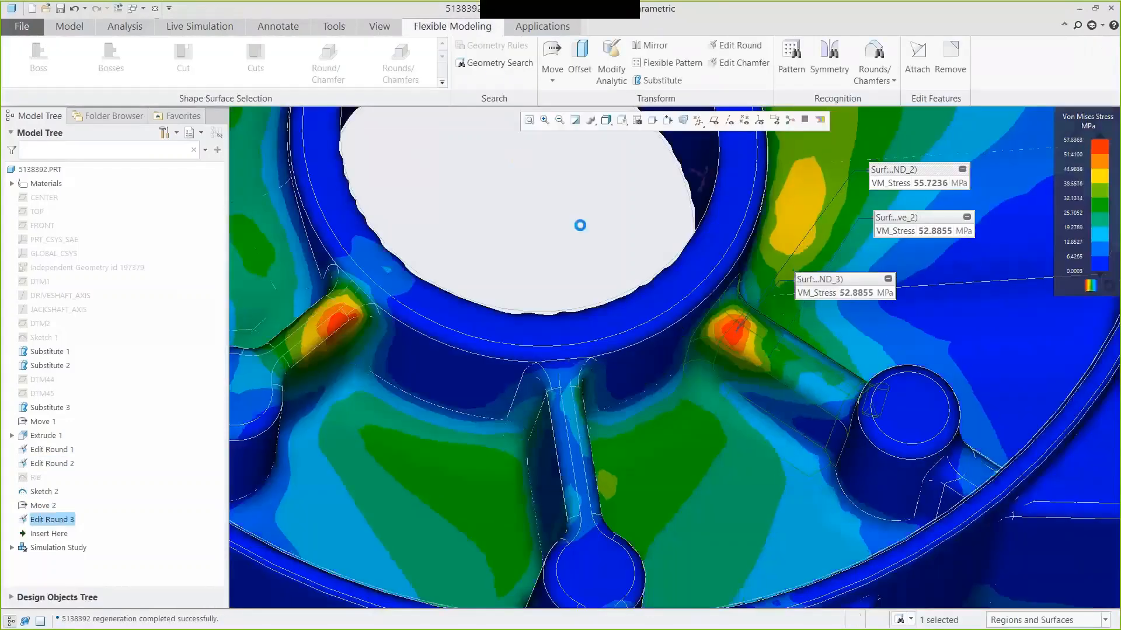
pyautogui.click(580, 225)
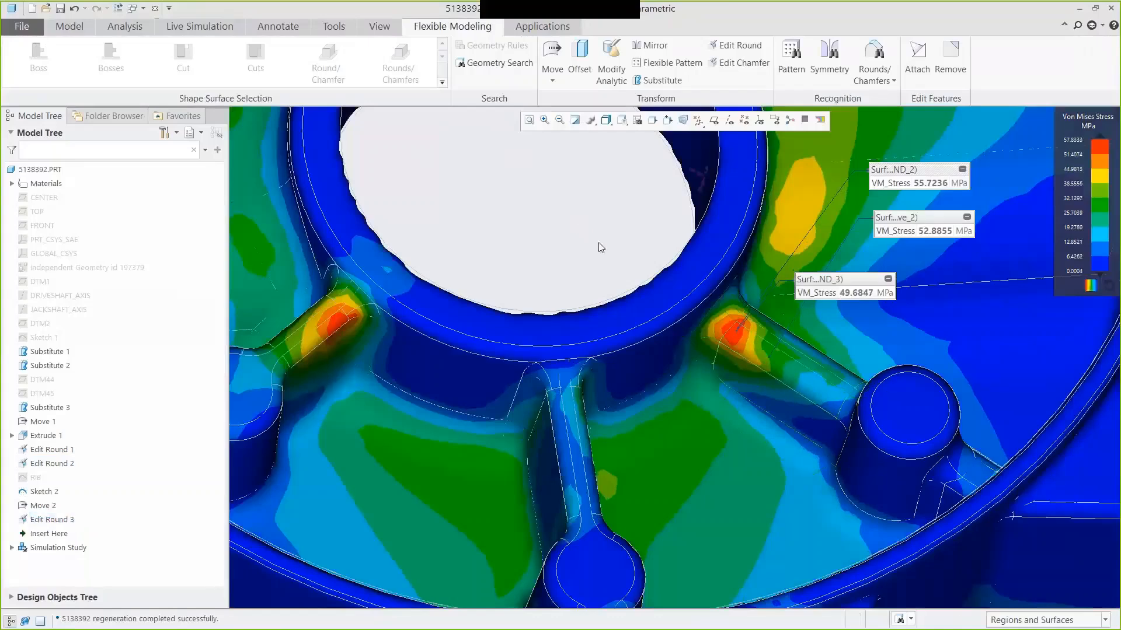
pyautogui.moveTo(842, 280); pyautogui.dragTo(921, 260)
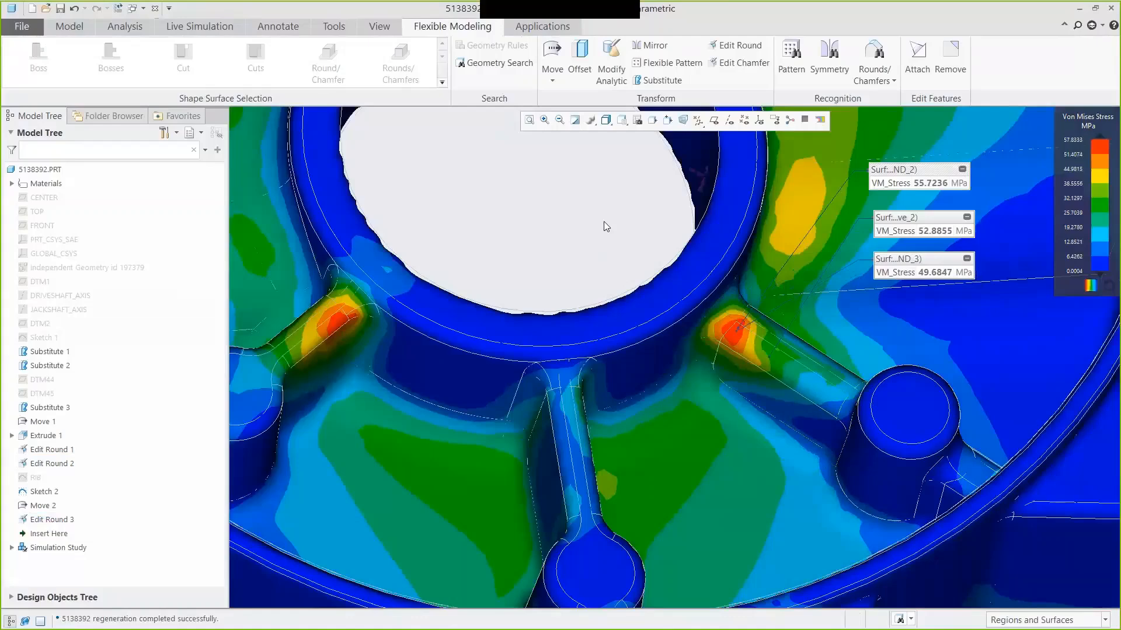
# - Restore the 03_STRESS_01 view of the whole part and collapse the three rib stress callouts
pyautogui.click(622, 119)
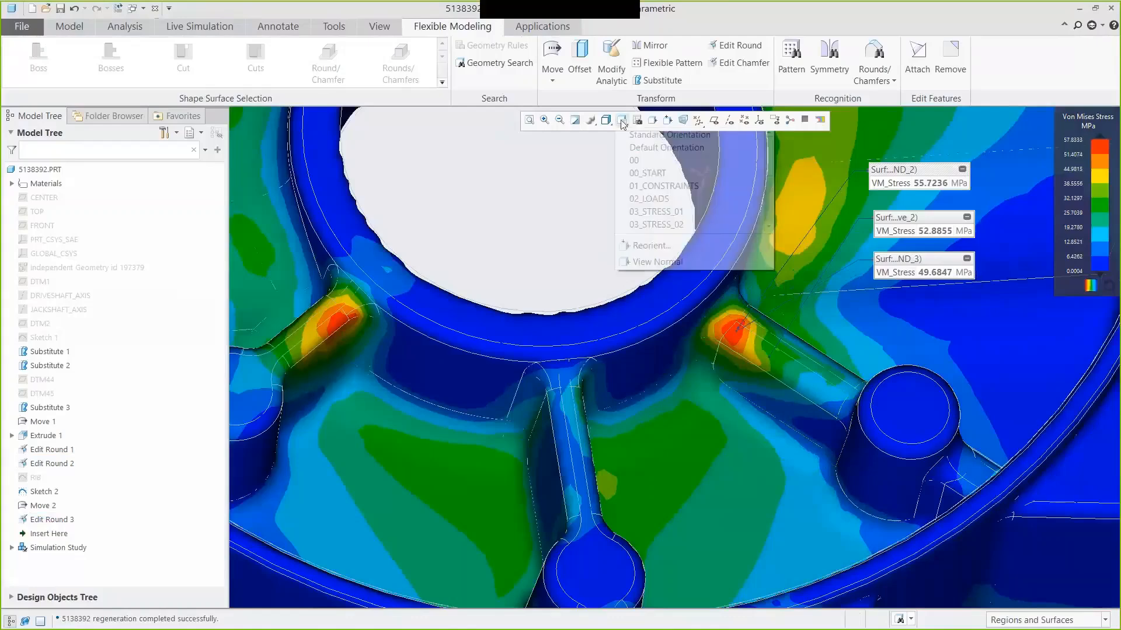
pyautogui.click(666, 212)
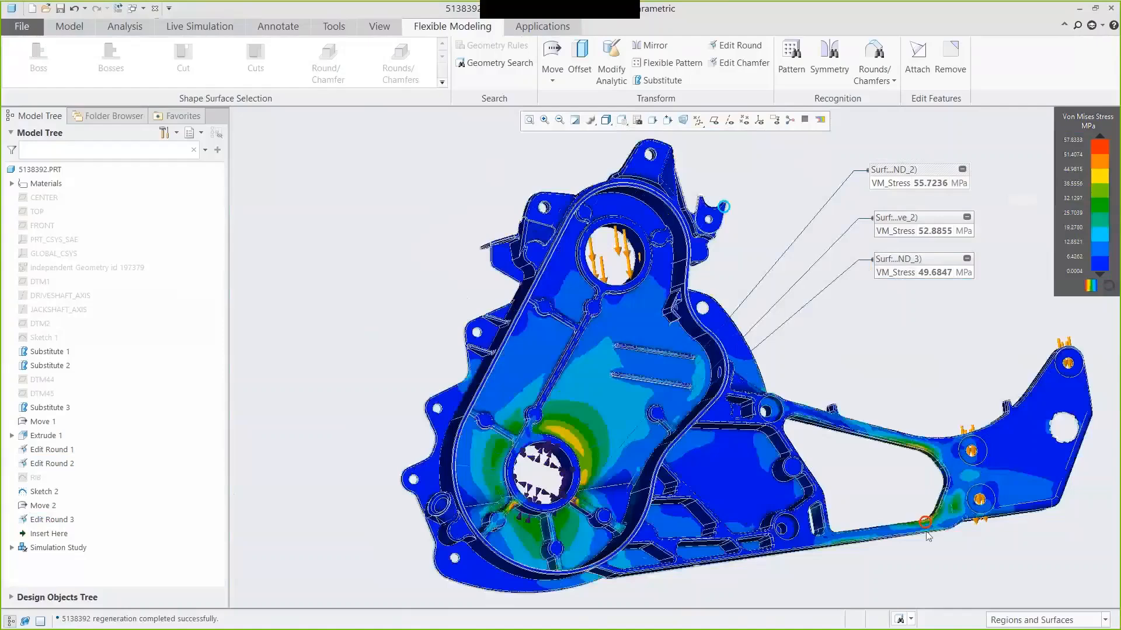
pyautogui.click(967, 258)
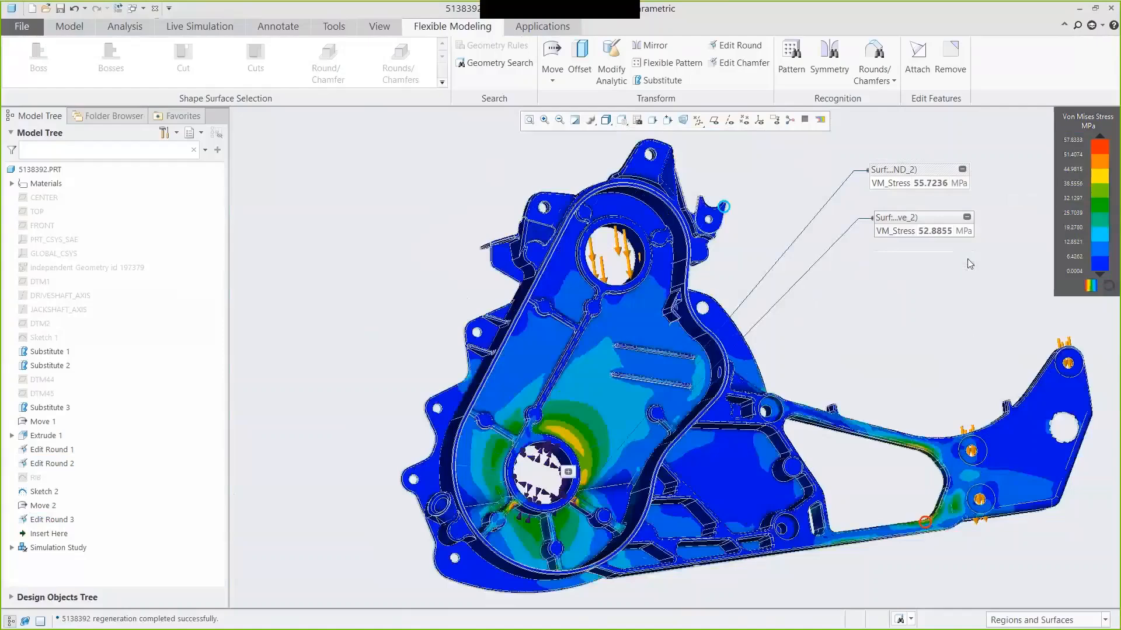
pyautogui.click(967, 217)
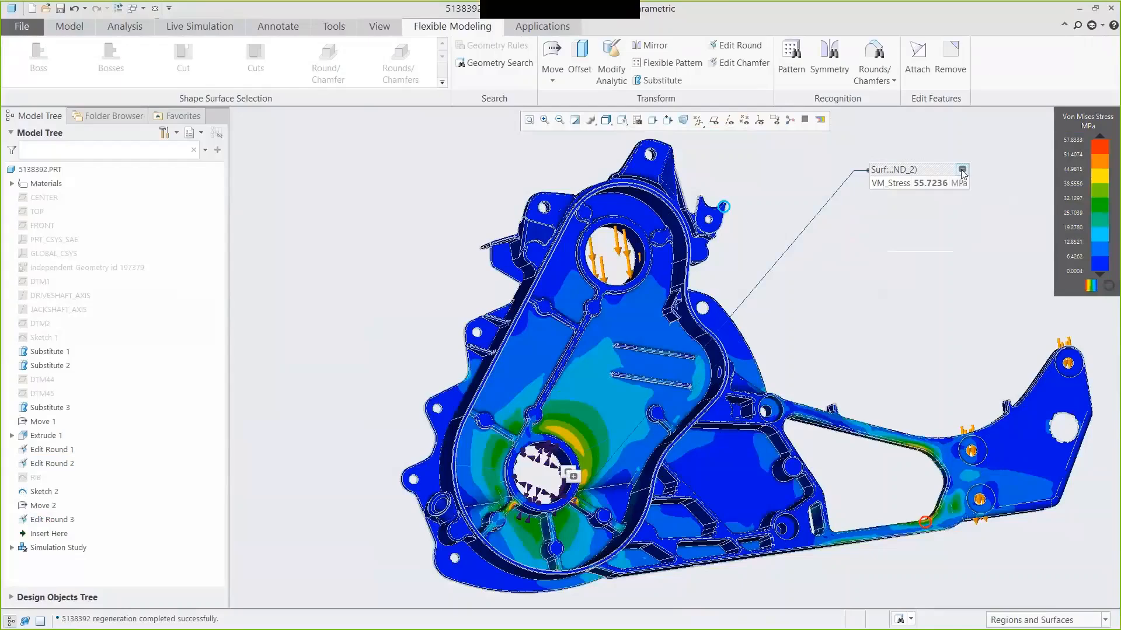
pyautogui.click(962, 169)
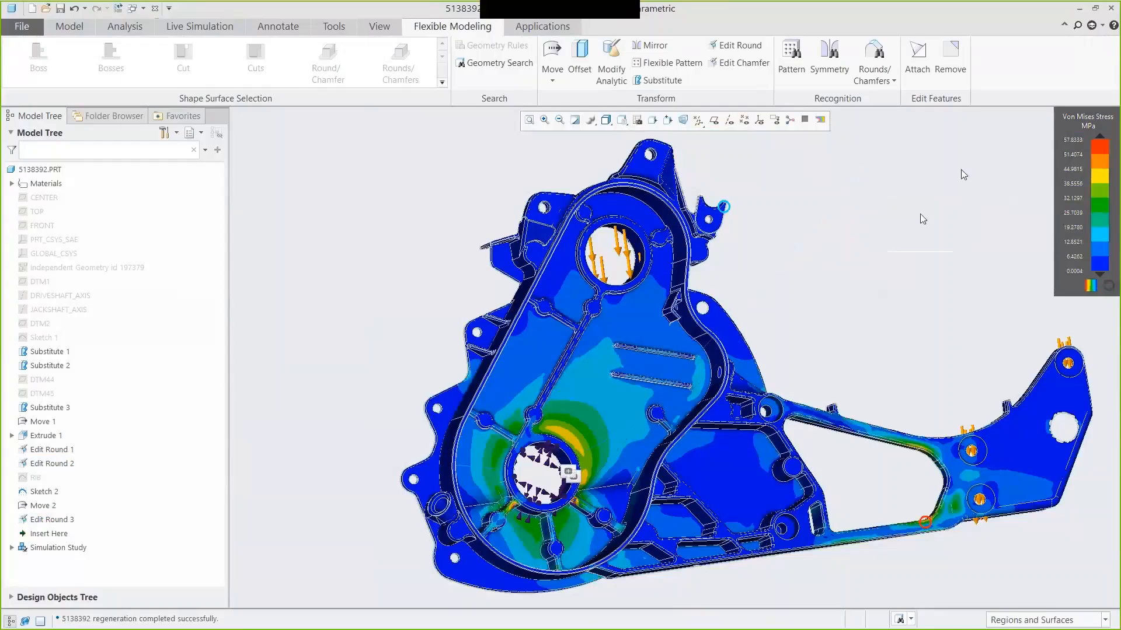
# - Start a design exploration session named DEX_Design
pyautogui.click(21, 26)
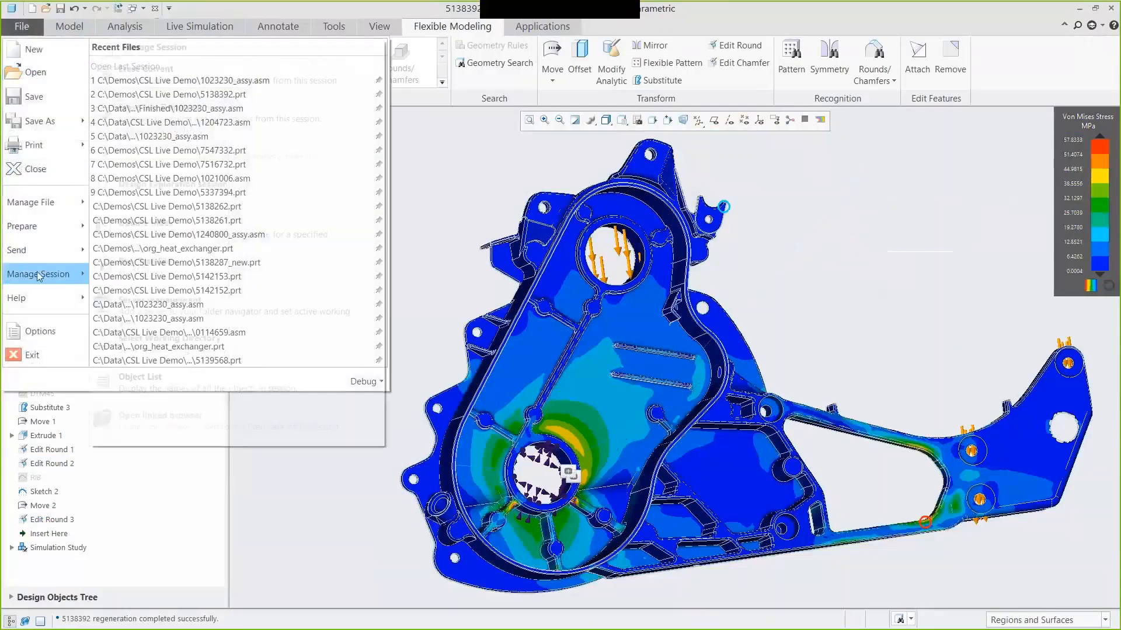
pyautogui.moveTo(23, 274)
pyautogui.moveTo(309, 188)
pyautogui.click(424, 185)
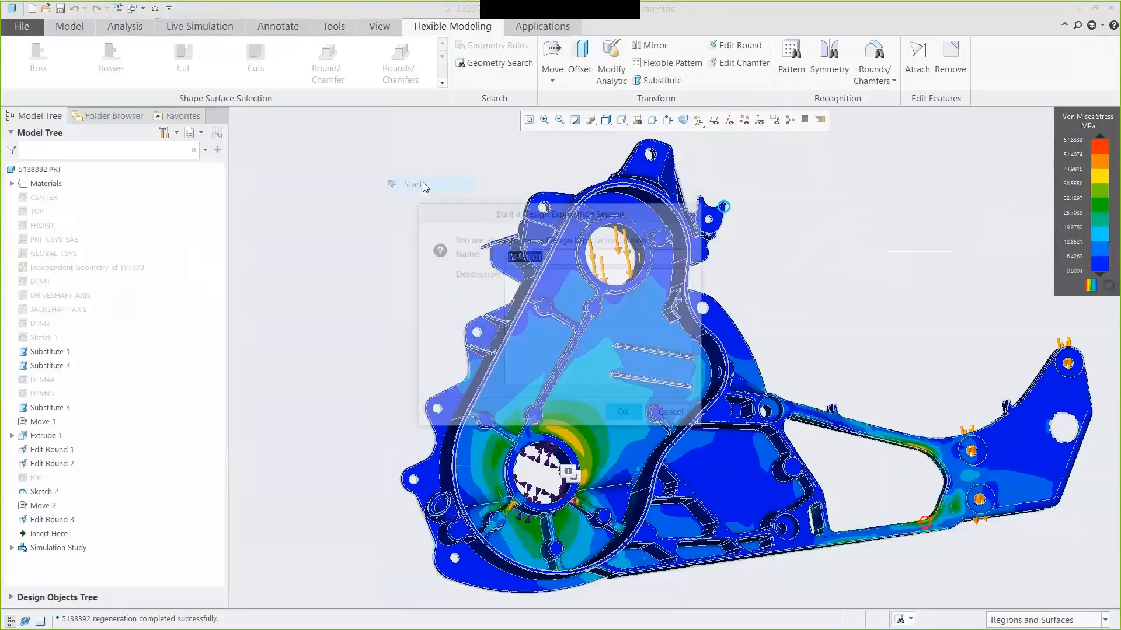
pyautogui.click(557, 258)
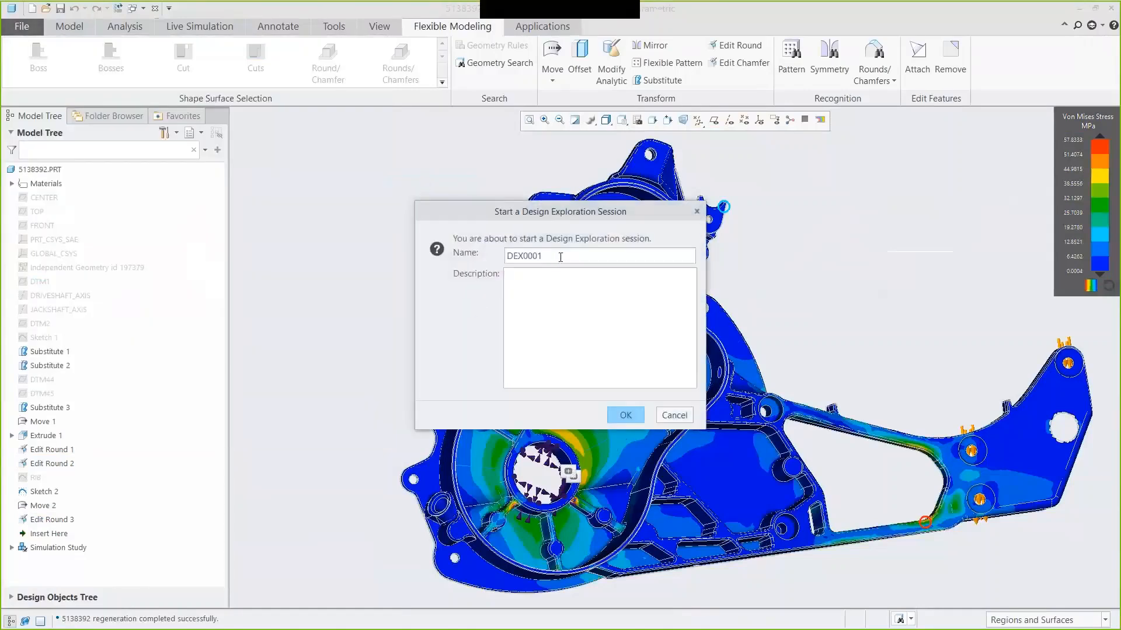
pyautogui.press('BackSpace')
pyautogui.press('BackSpace')
pyautogui.press('BackSpace')
pyautogui.press('BackSpace')
pyautogui.write('_Design')
pyautogui.click(624, 414)
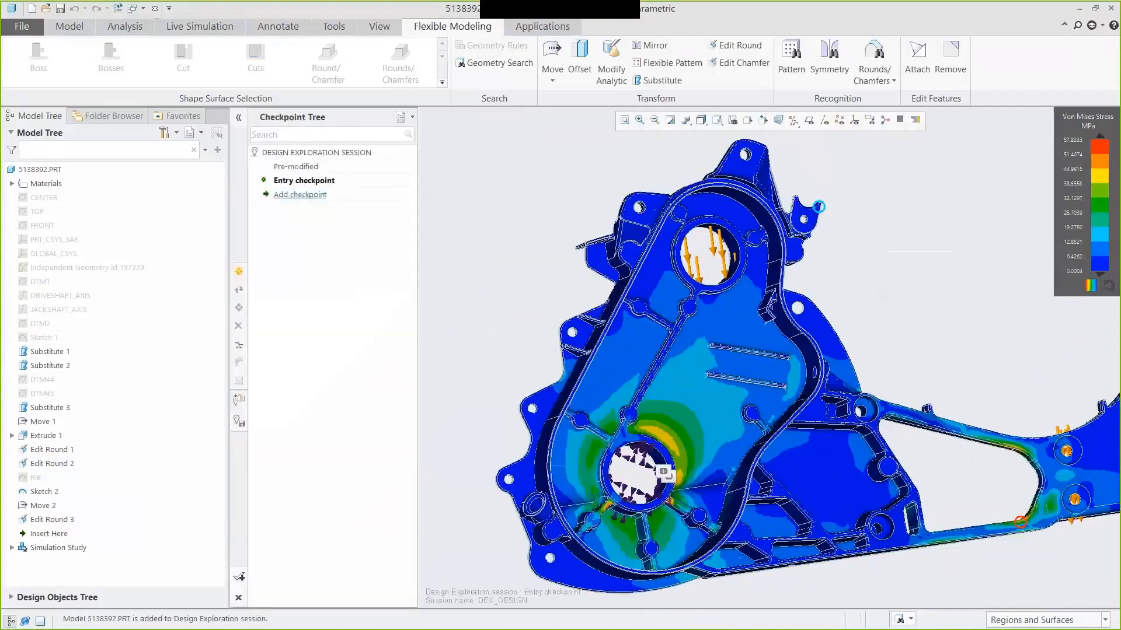
# - Zoom to the 05_CHANGES view and probe the stress at a point on the floor face just above the lower bore's stressed band
pyautogui.click(199, 28)
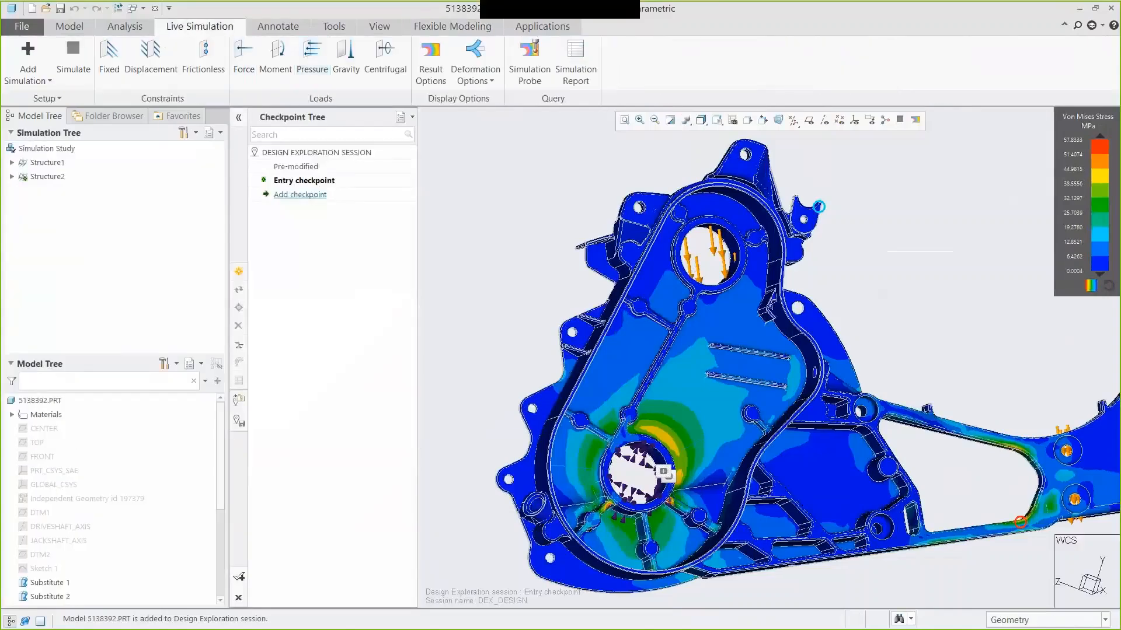
pyautogui.click(717, 119)
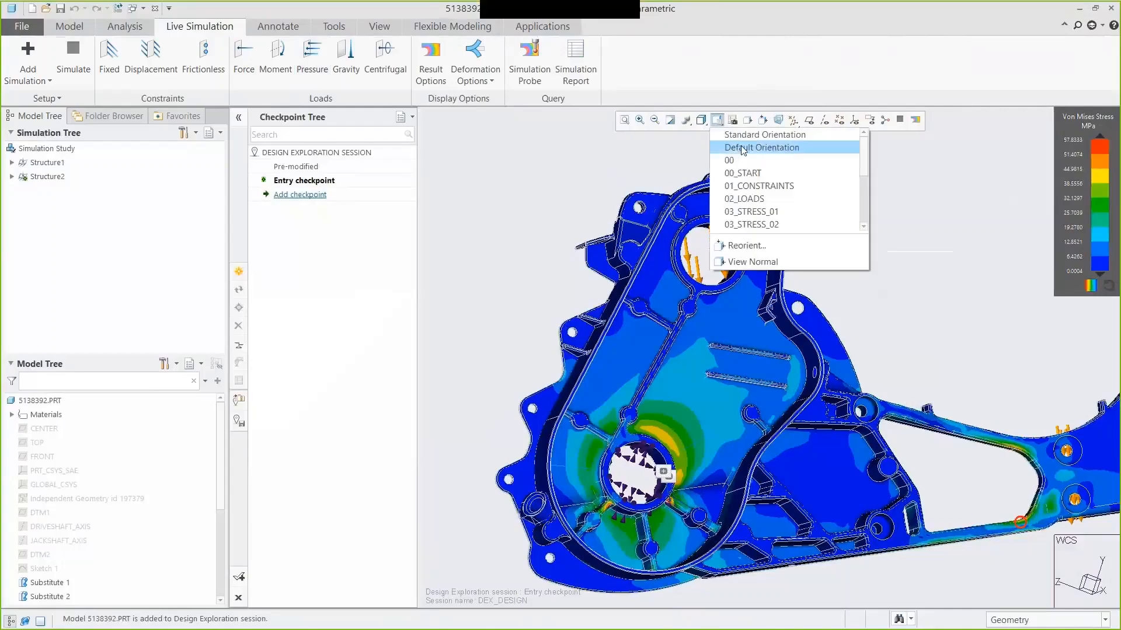
pyautogui.moveTo(863, 152); pyautogui.dragTo(863, 189)
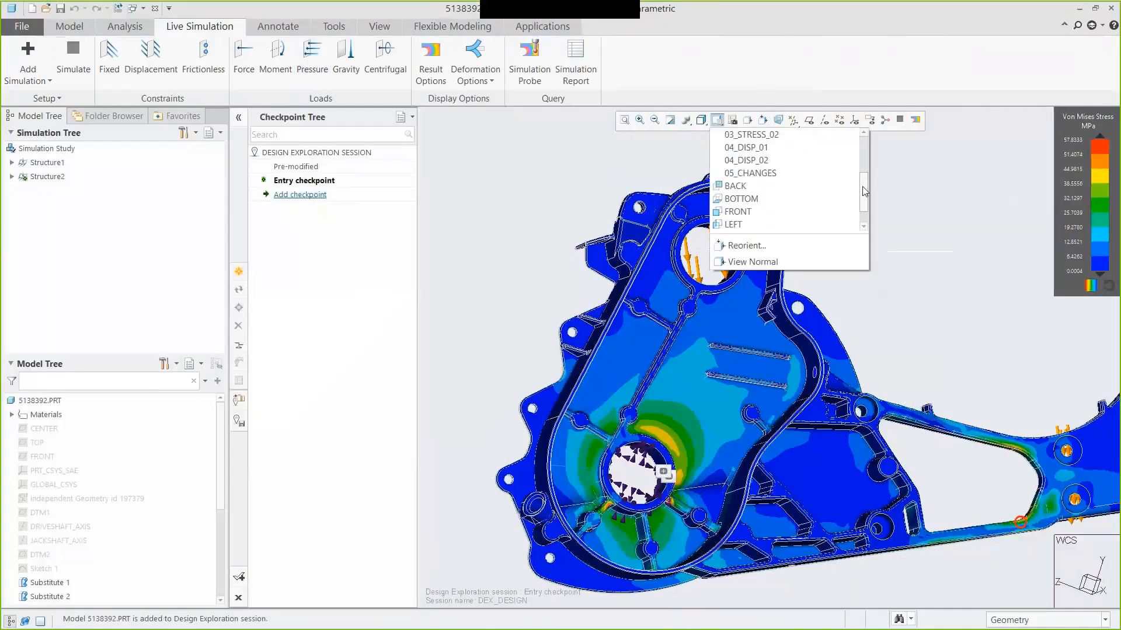
pyautogui.click(803, 172)
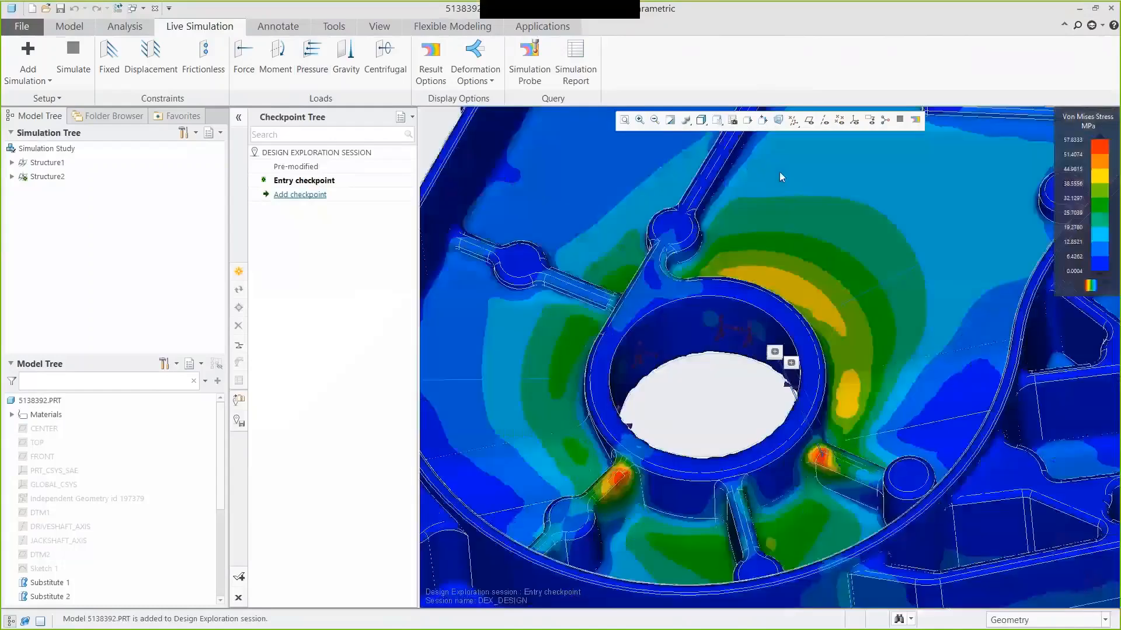
pyautogui.click(545, 80)
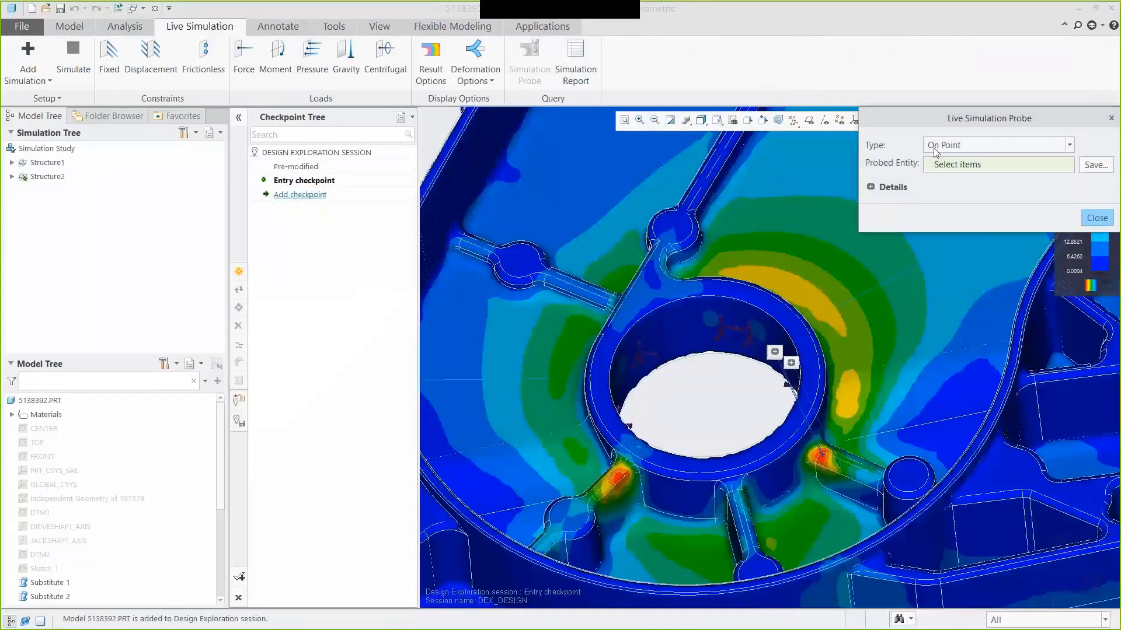
pyautogui.click(850, 274)
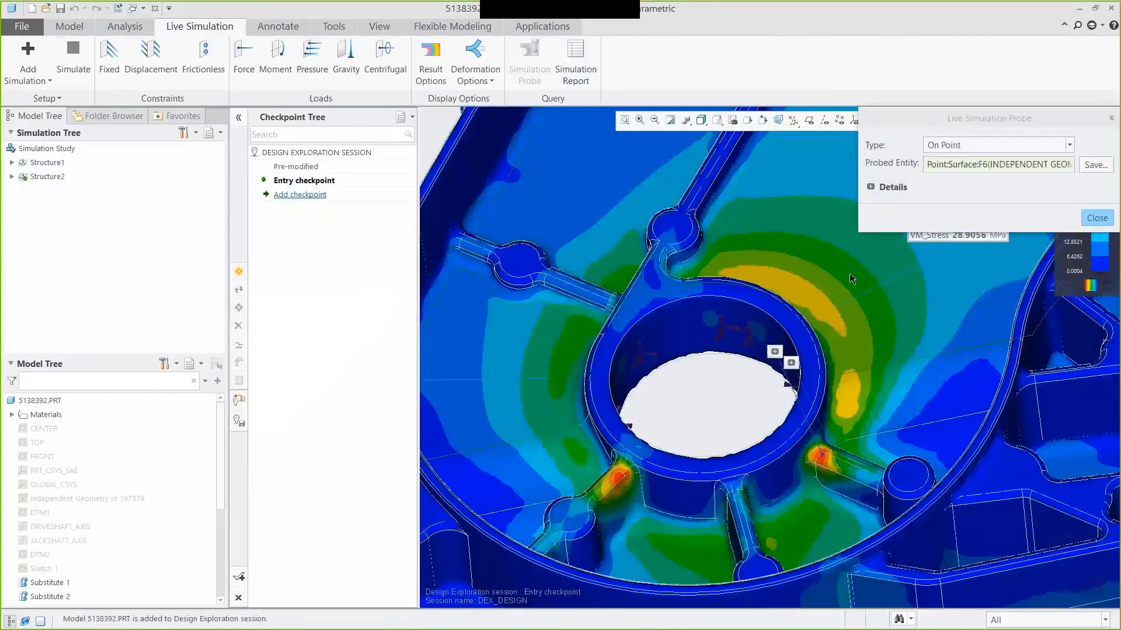
# - Save the point stress probe under its default name and move its callout up, clear of the stressed area
pyautogui.click(1096, 164)
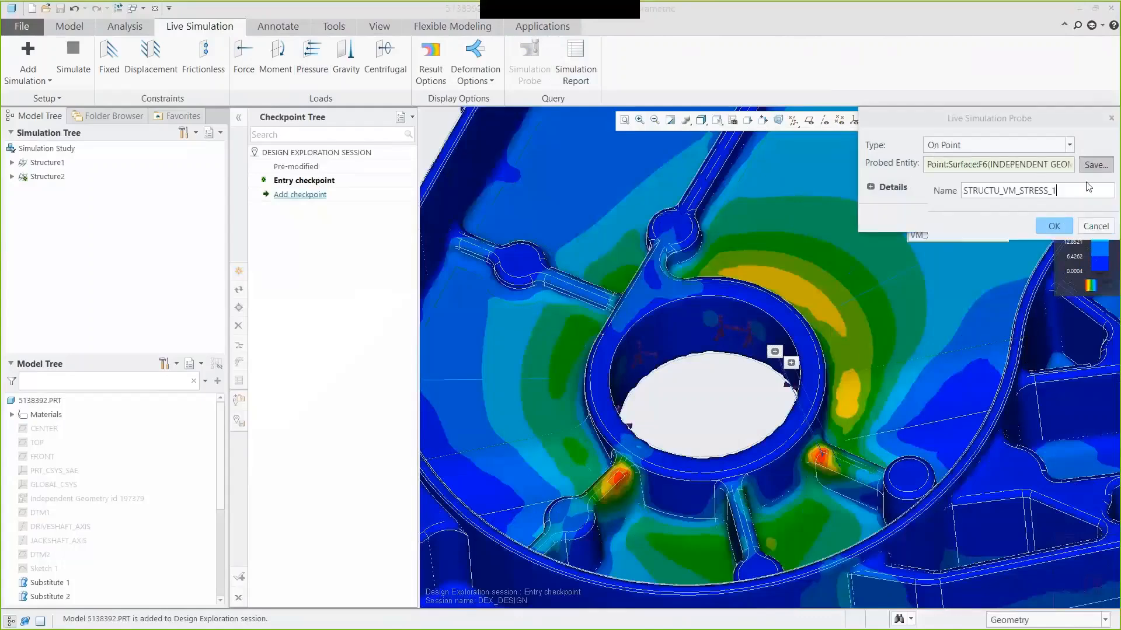
pyautogui.click(1055, 226)
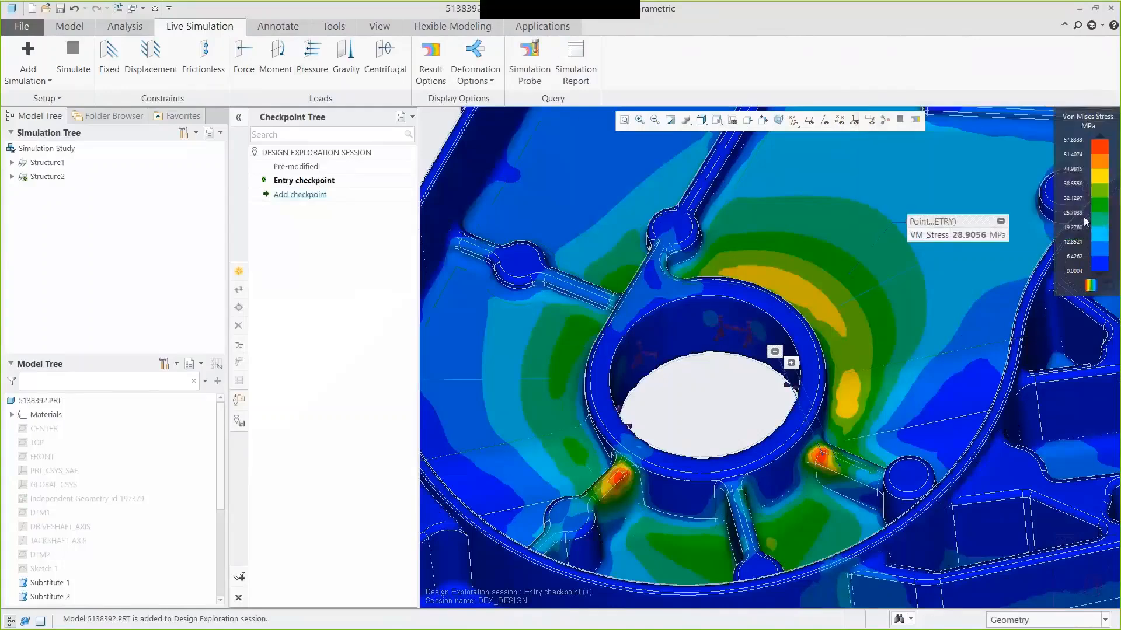
pyautogui.moveTo(958, 224); pyautogui.dragTo(972, 163)
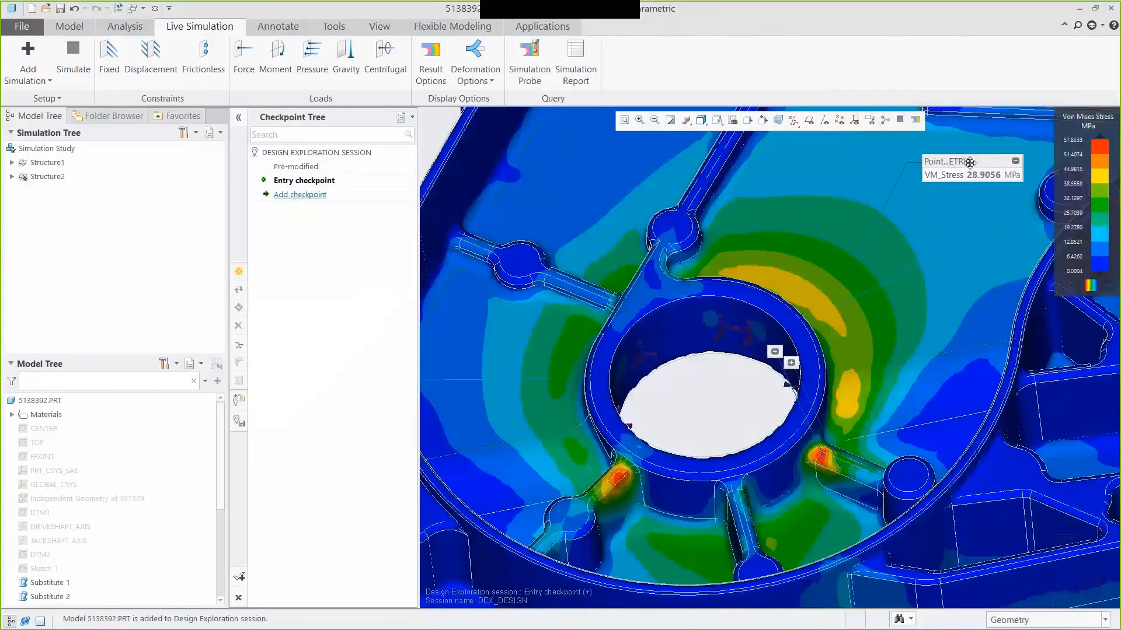
# - Create a trajectory rib from Sketch 2, whose lines lie on either side of the lower bore, and set its width to 5
pyautogui.click(69, 27)
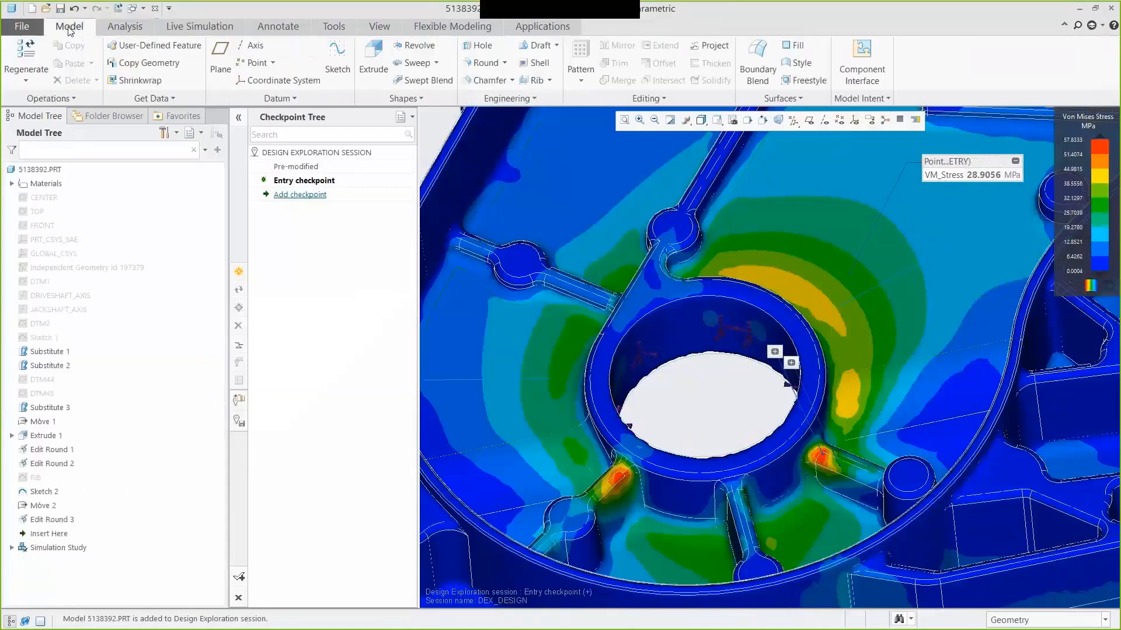
pyautogui.click(460, 379)
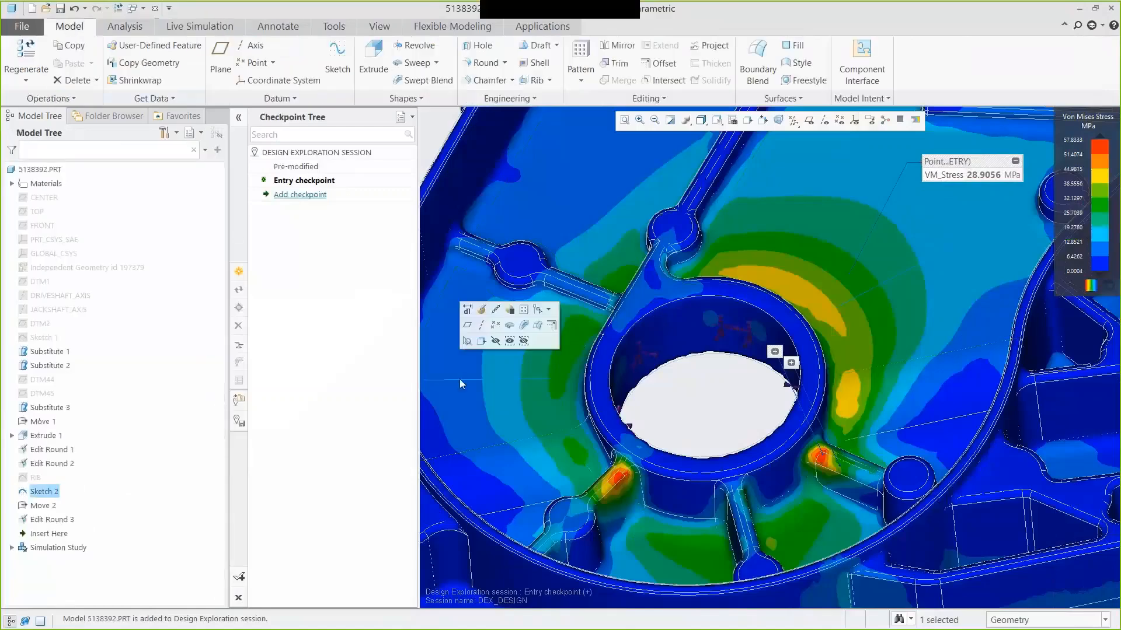
pyautogui.click(549, 80)
pyautogui.click(565, 99)
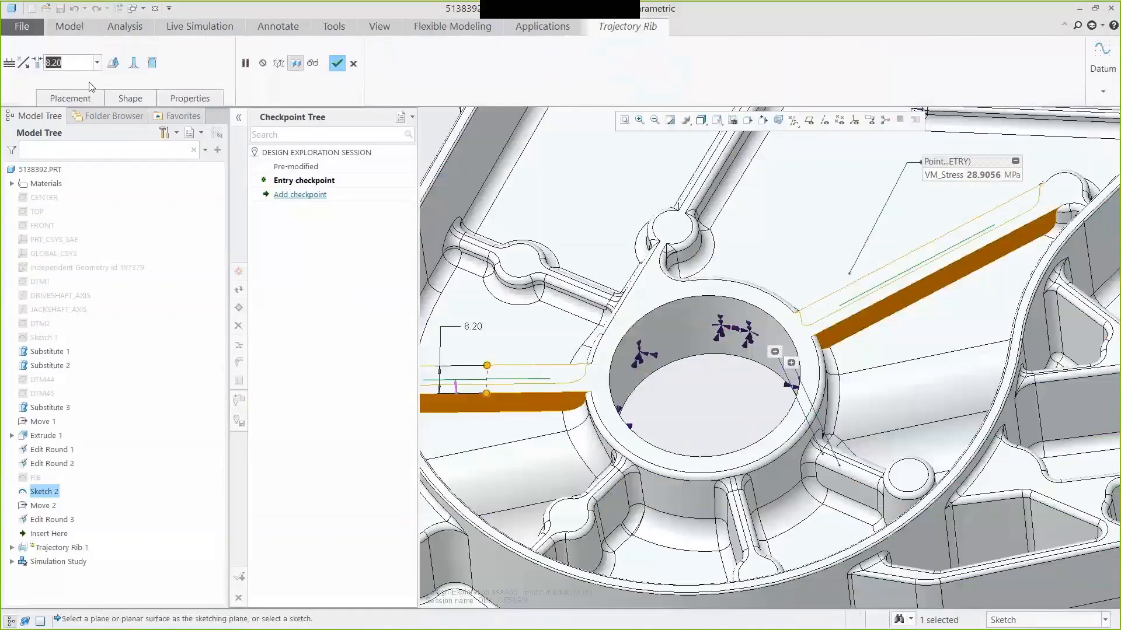
pyautogui.write('5')
pyautogui.press('Return')
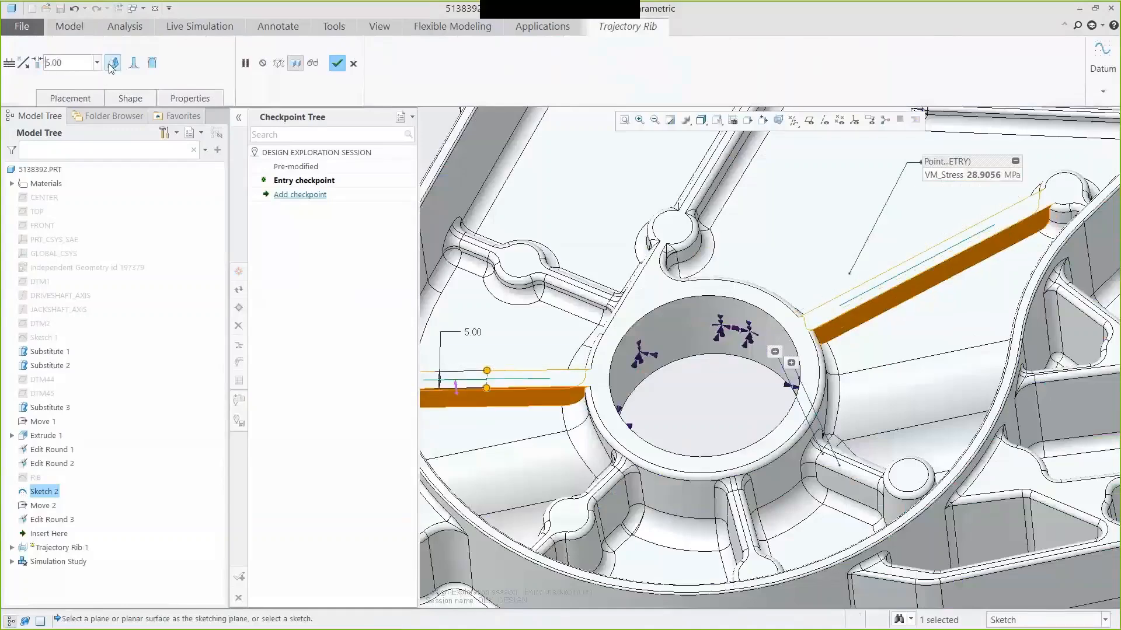
# - Add draft, internal-edge rounds and exposed-edge rounds to the trajectory rib and complete the feature
pyautogui.click(113, 62)
pyautogui.click(134, 63)
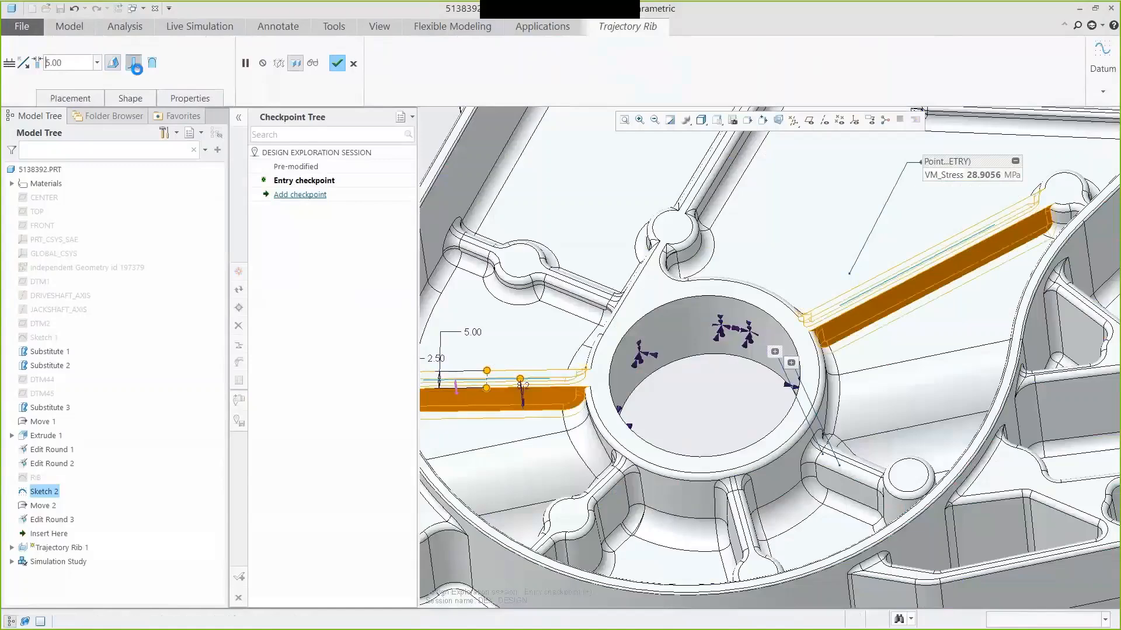
pyautogui.click(153, 63)
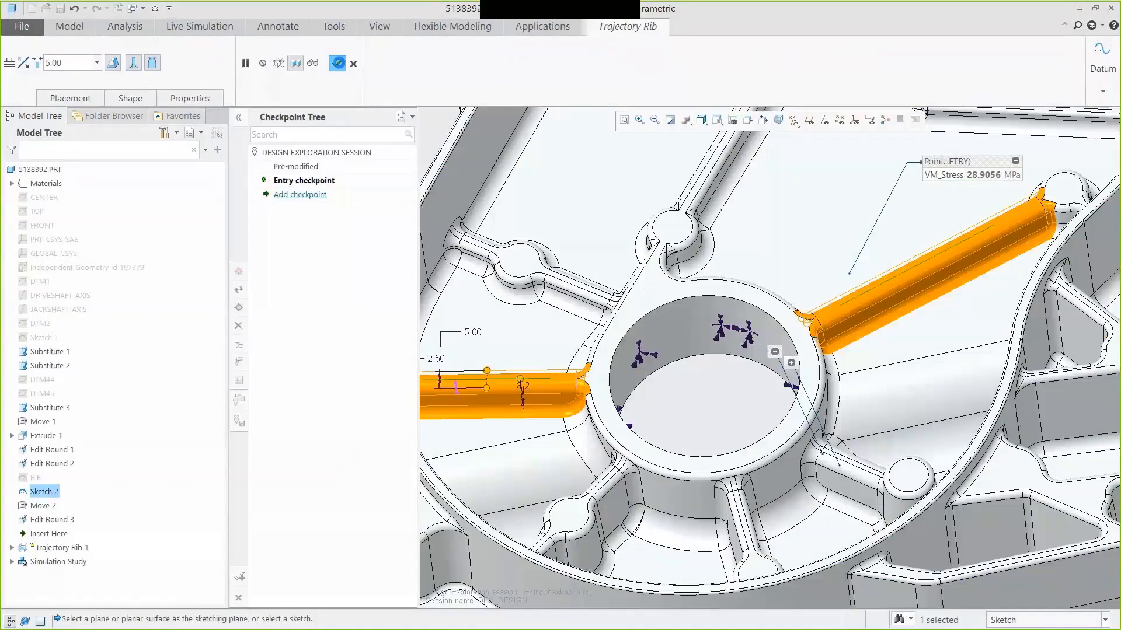
pyautogui.click(337, 63)
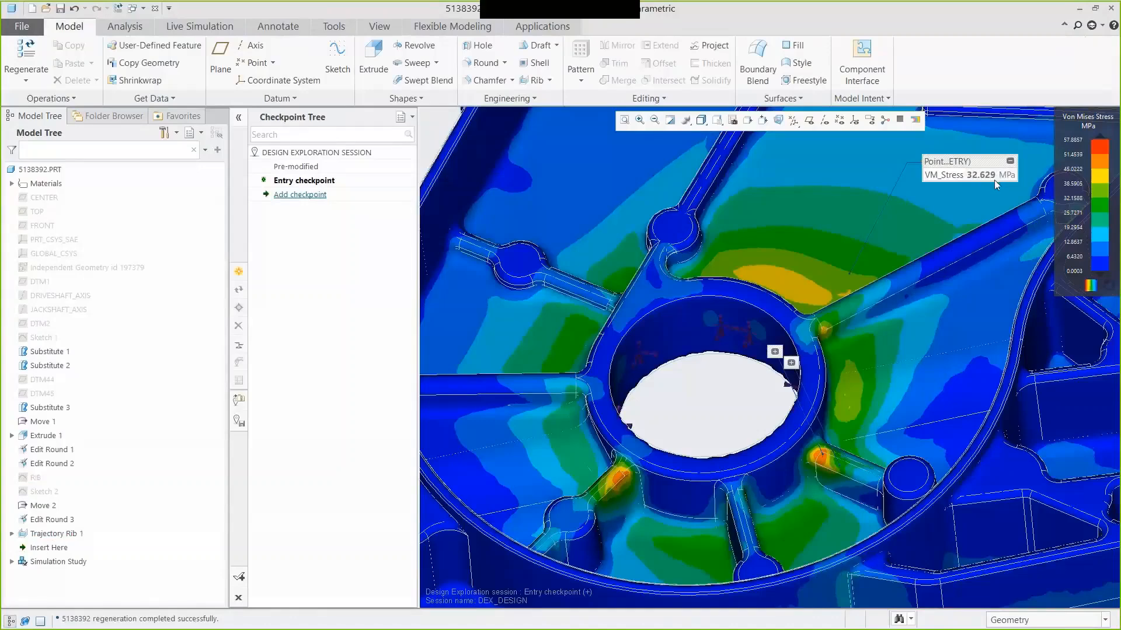
# - Return to the whole-part view and store the ribbed design as a checkpoint under the default name Checkpoint 2
pyautogui.click(716, 120)
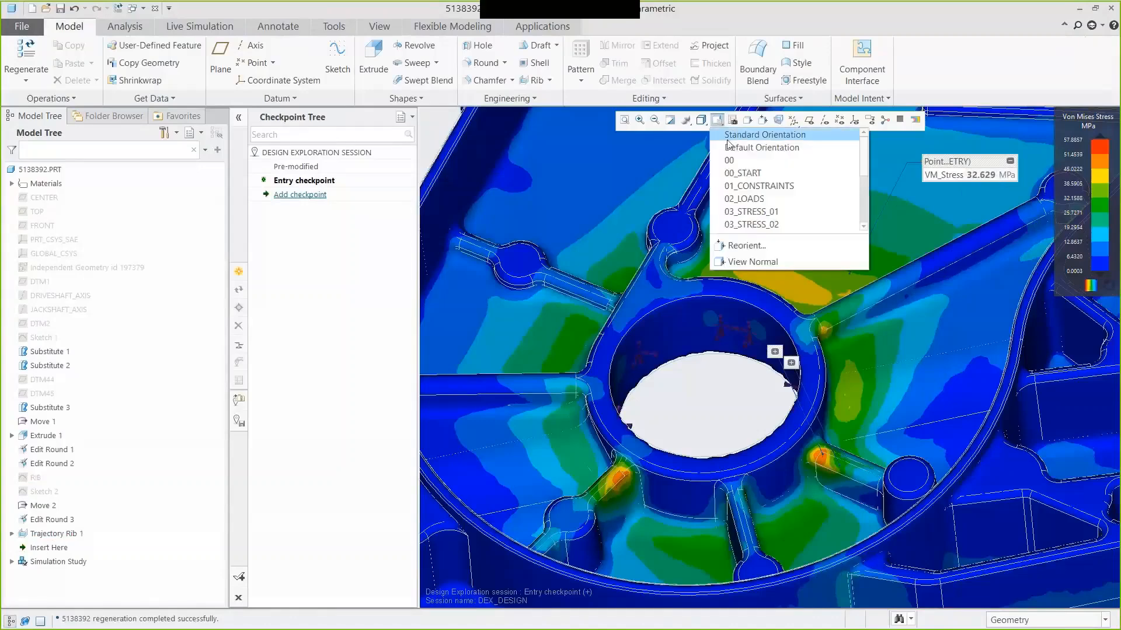
pyautogui.click(771, 202)
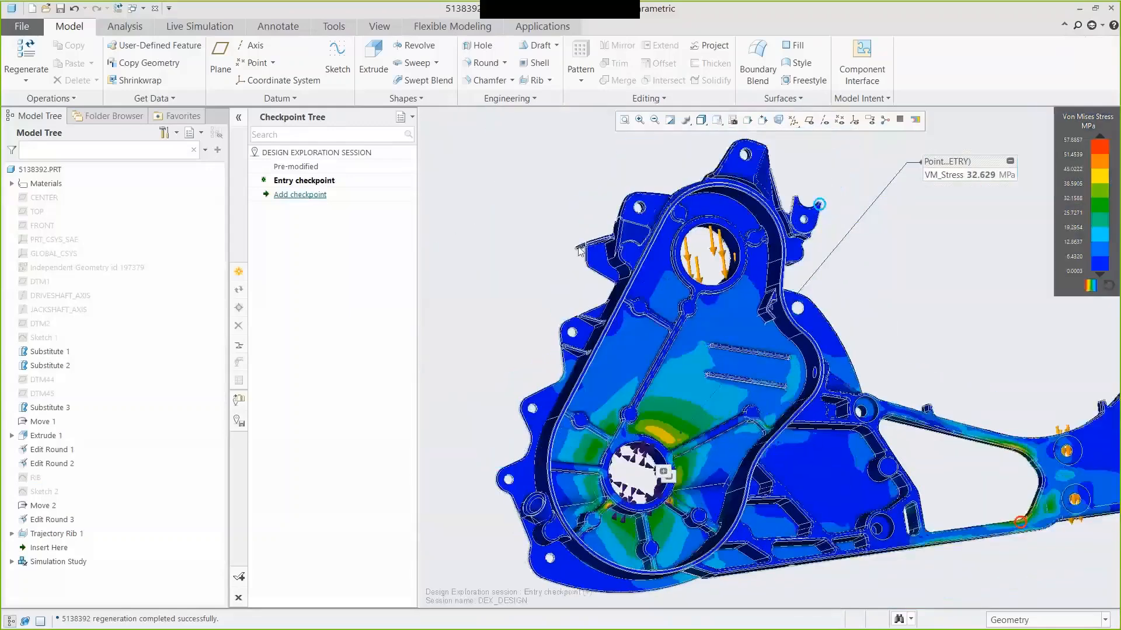
pyautogui.click(239, 272)
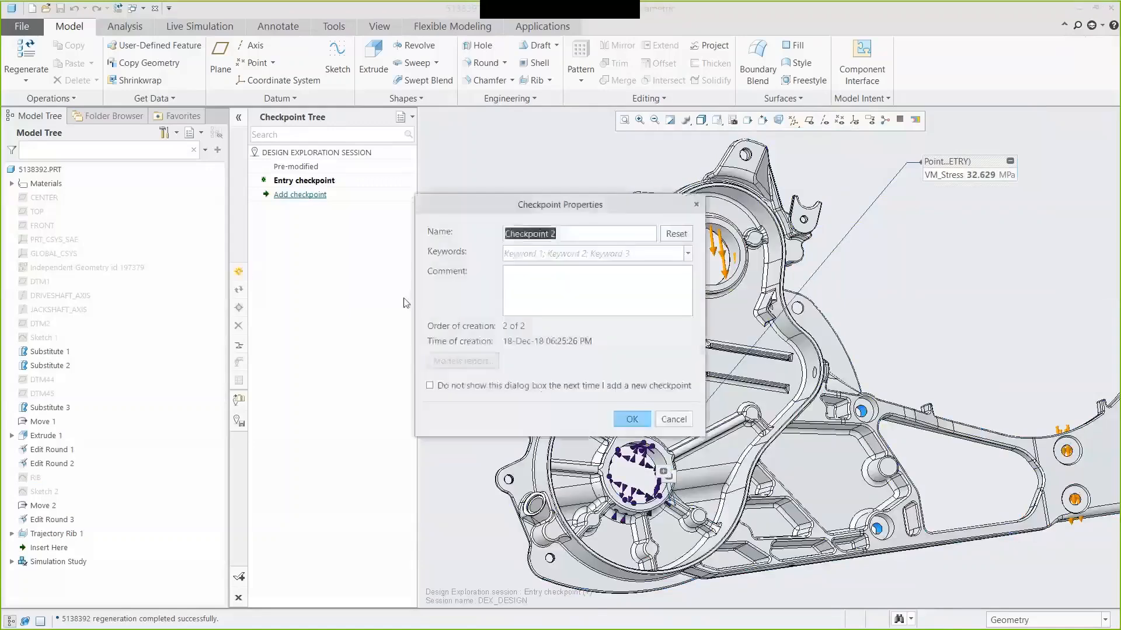
pyautogui.click(632, 420)
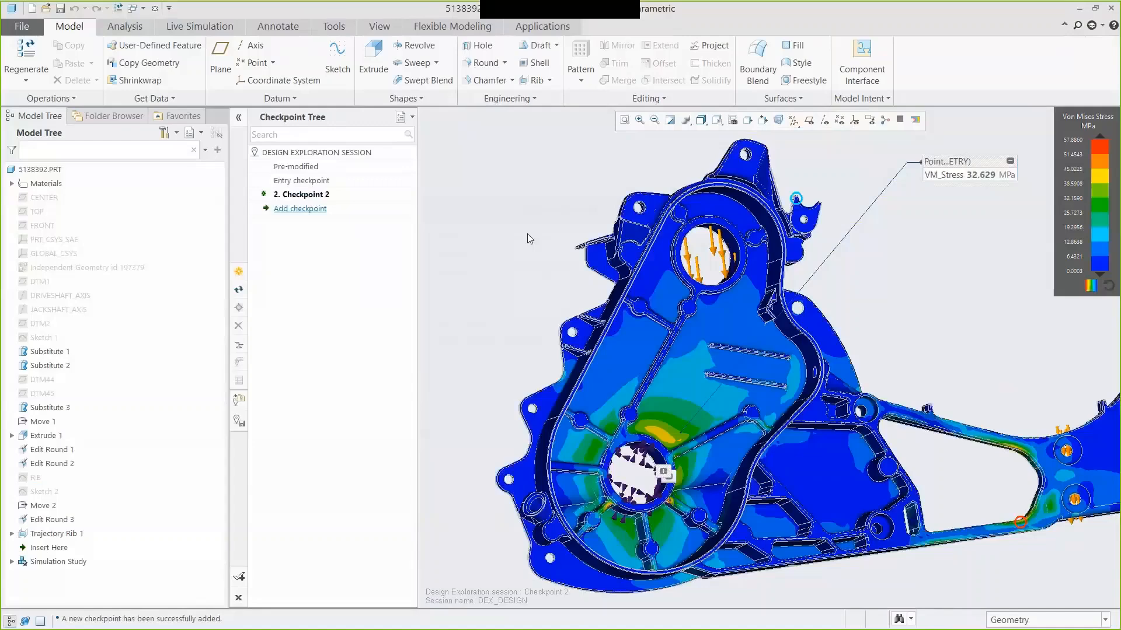
# - Close the design exploration session without saving it, restoring the part to its original state
pyautogui.click(238, 598)
pyautogui.click(416, 303)
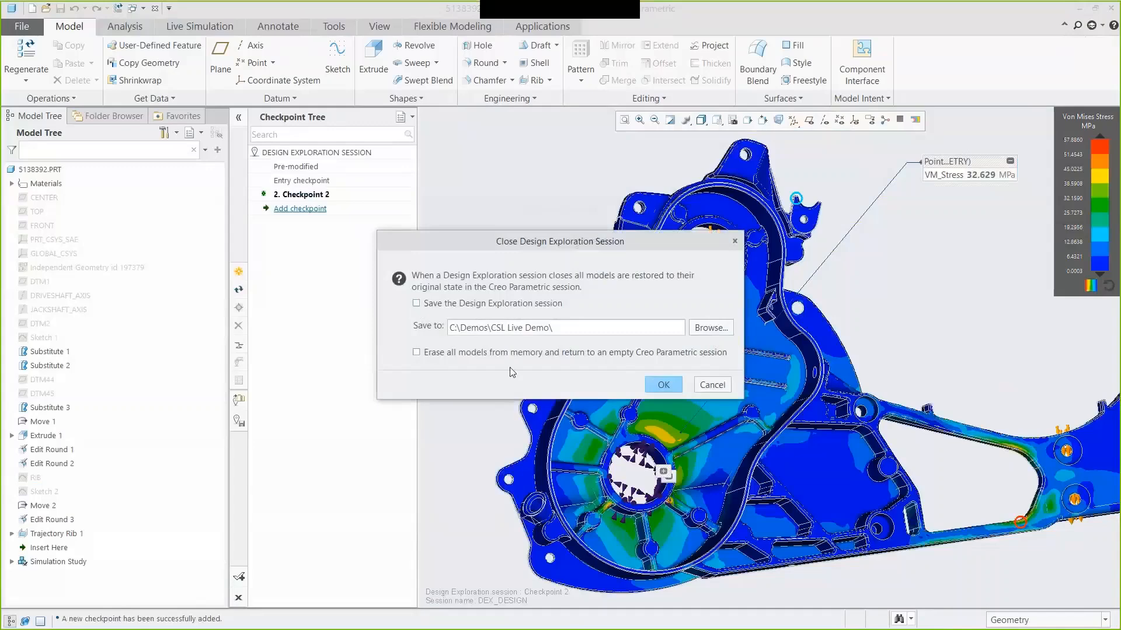
pyautogui.click(666, 385)
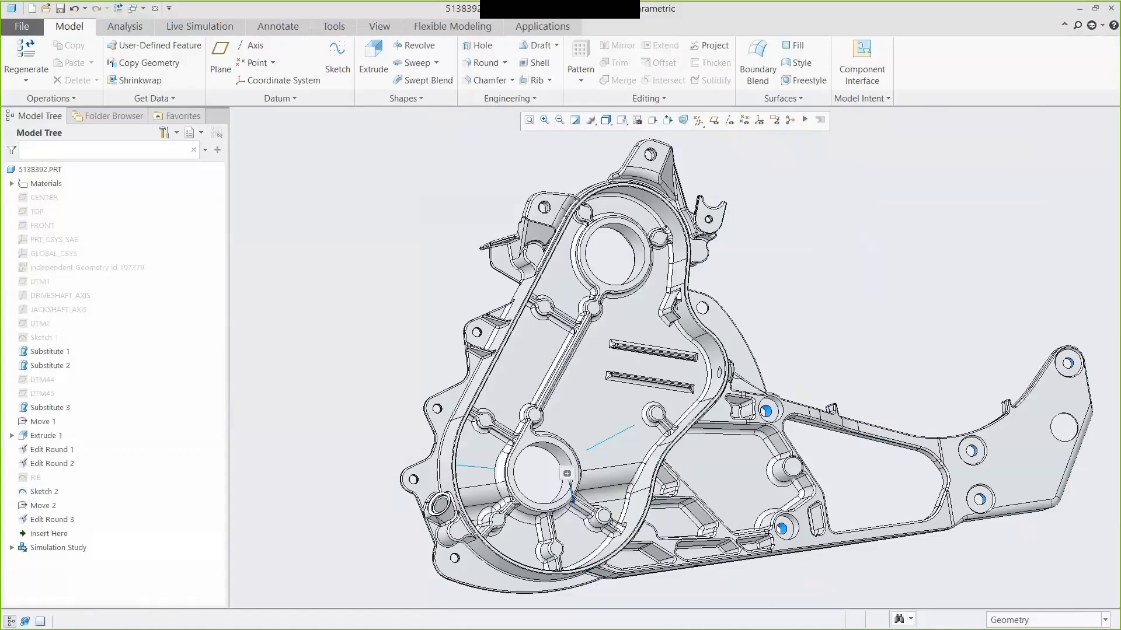
# - Delete all analyses from the part and close its window to return to the 1023230 assembly
pyautogui.click(124, 26)
pyautogui.click(49, 98)
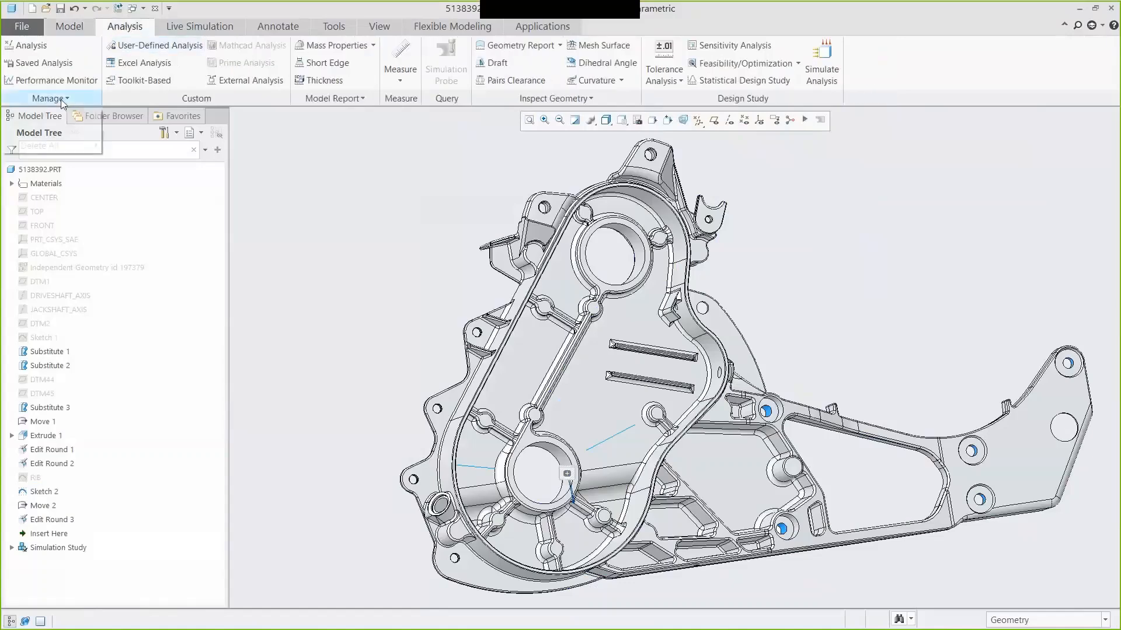
pyautogui.moveTo(67, 143)
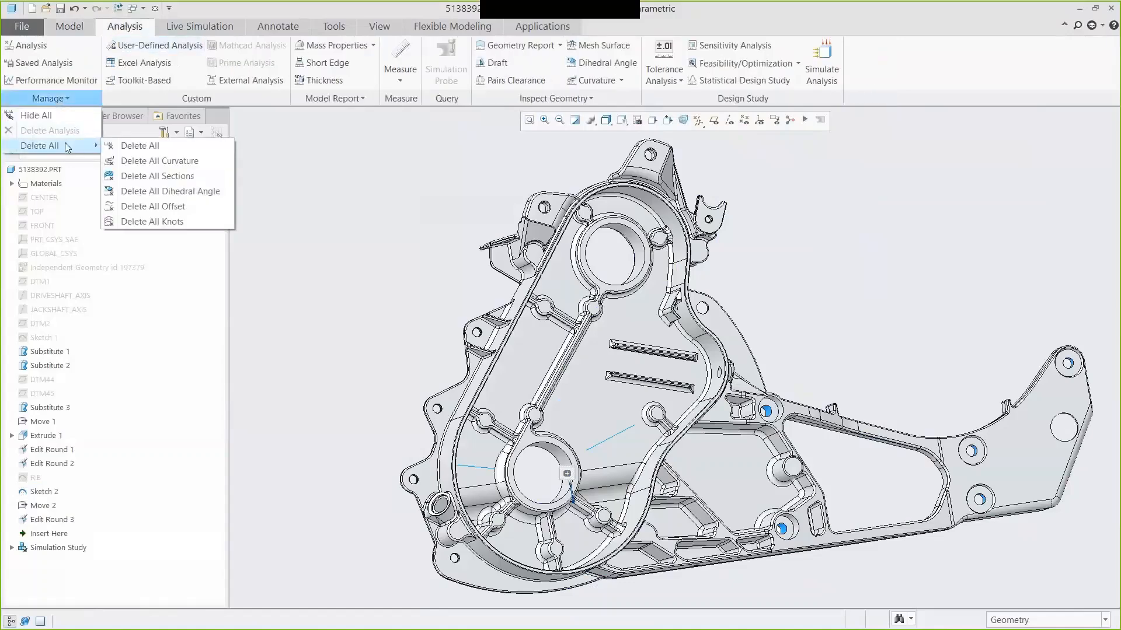
pyautogui.click(151, 147)
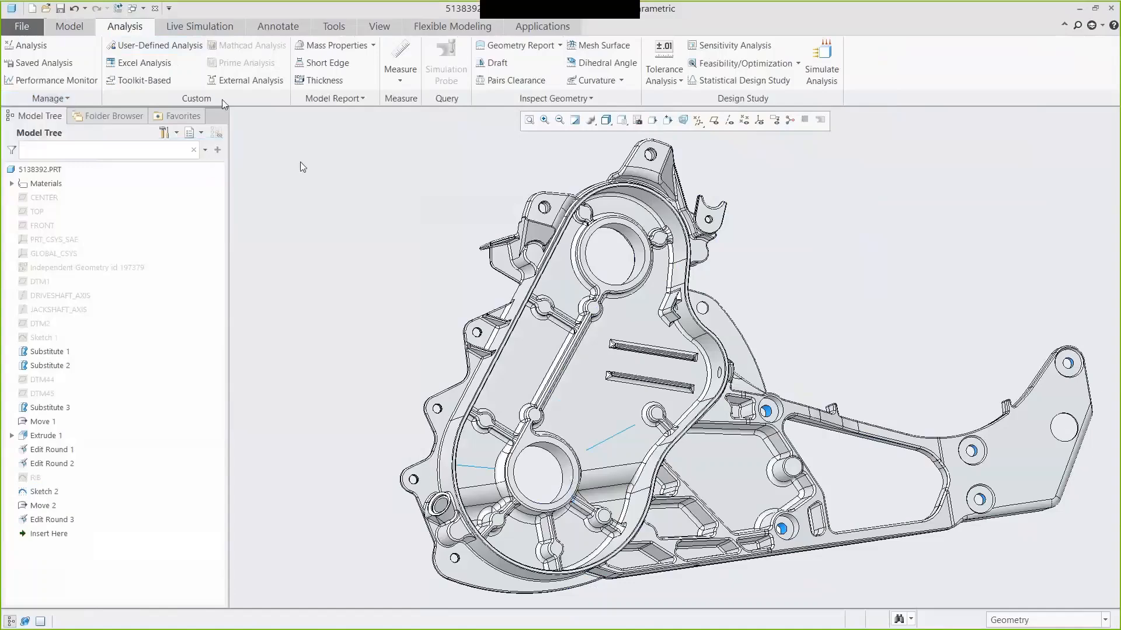
pyautogui.click(155, 8)
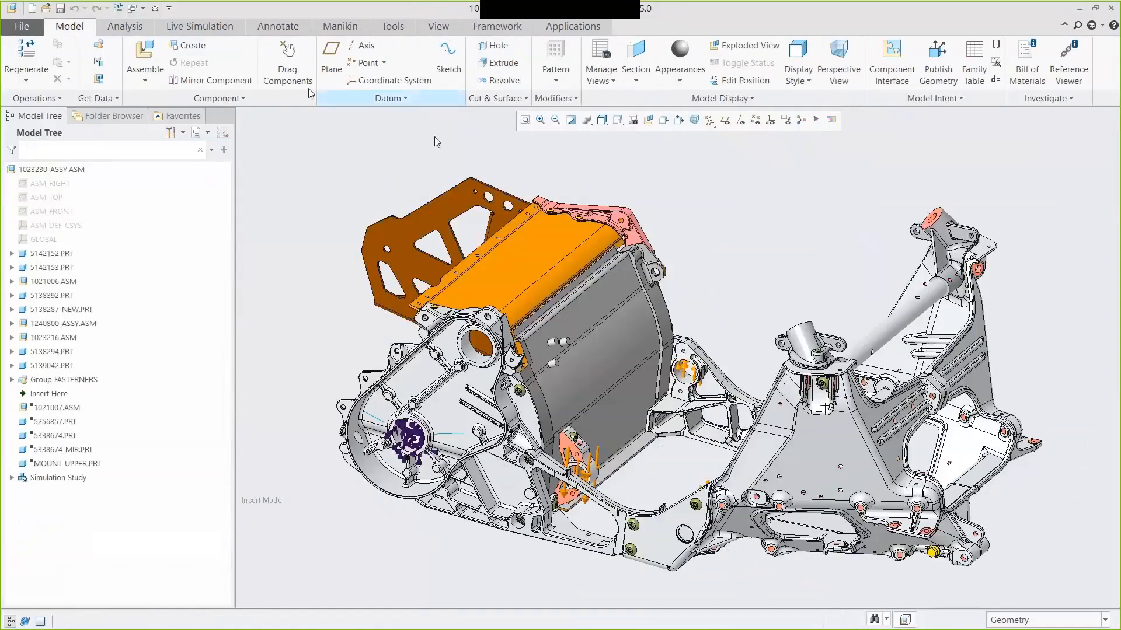
# - Expand the constraints and loads of Test_Analysis in the Live Simulation study and highlight where Fixed1 is applied on the assembly
pyautogui.click(187, 27)
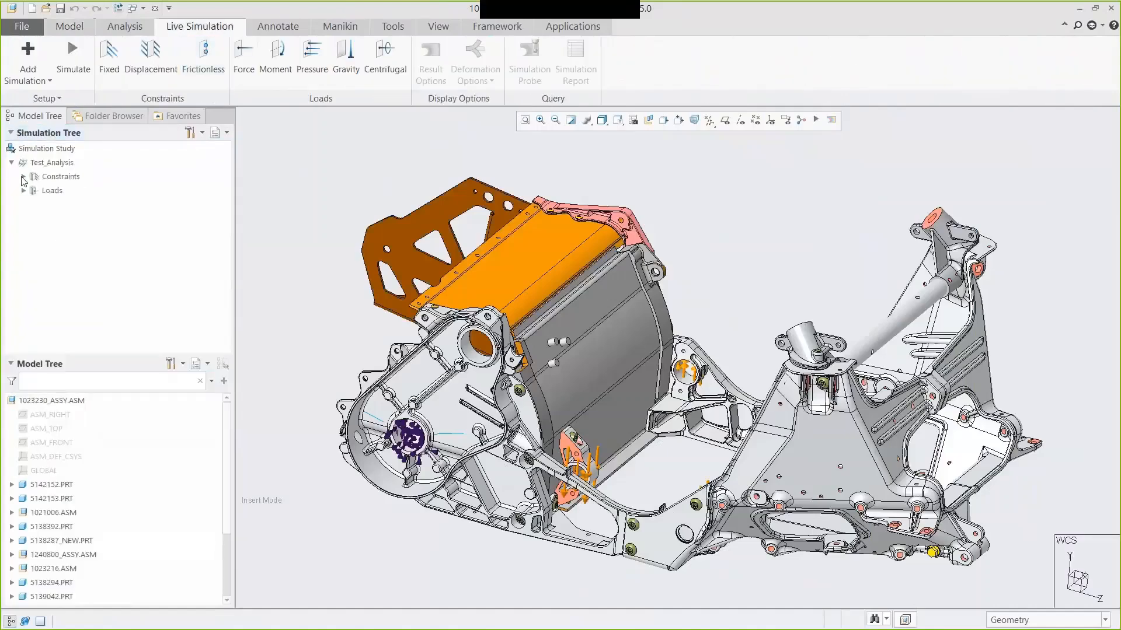
pyautogui.click(23, 177)
pyautogui.click(23, 205)
pyautogui.click(63, 191)
pyautogui.click(63, 191)
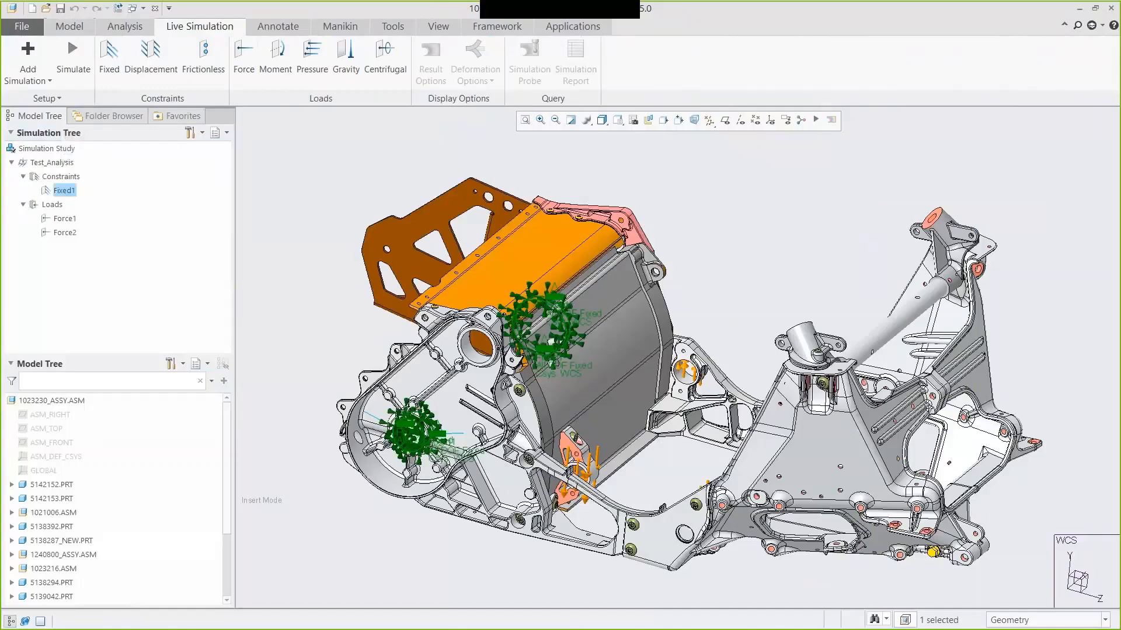
pyautogui.click(308, 291)
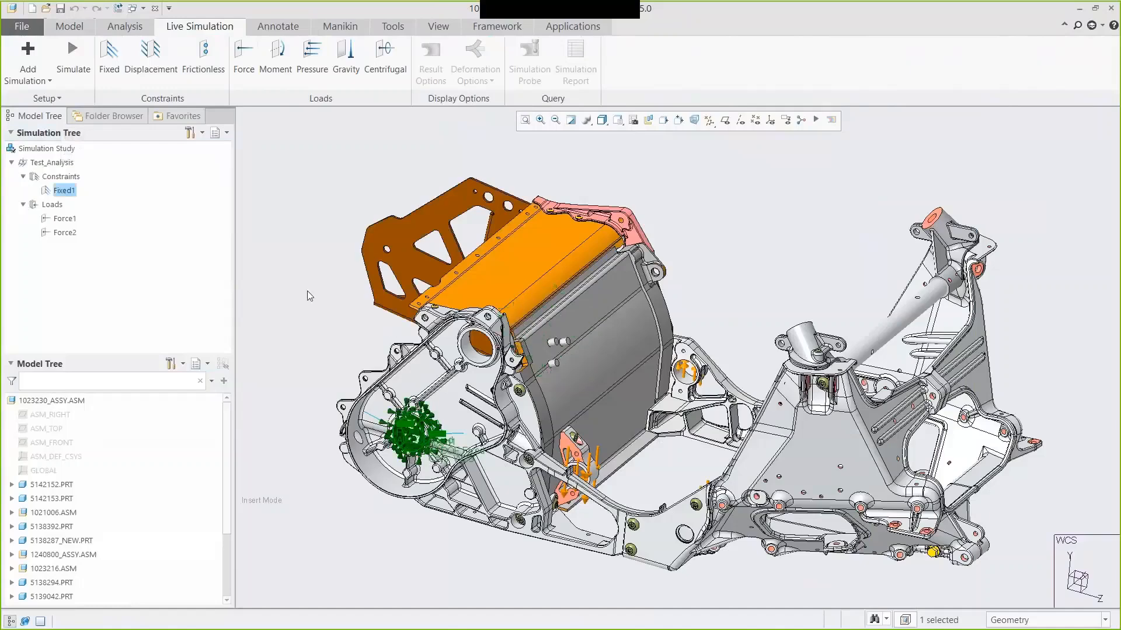
# - Switch to the saved 03_LOADS view and highlight the bores where Force1 and Force2 are applied
pyautogui.click(618, 120)
pyautogui.click(654, 226)
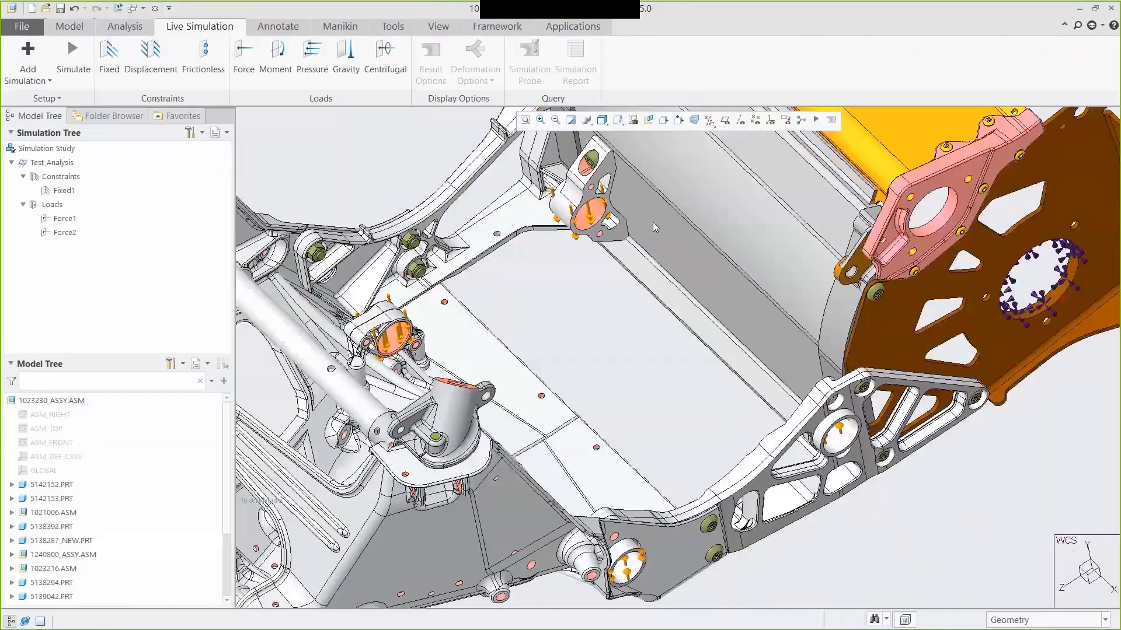
pyautogui.click(64, 219)
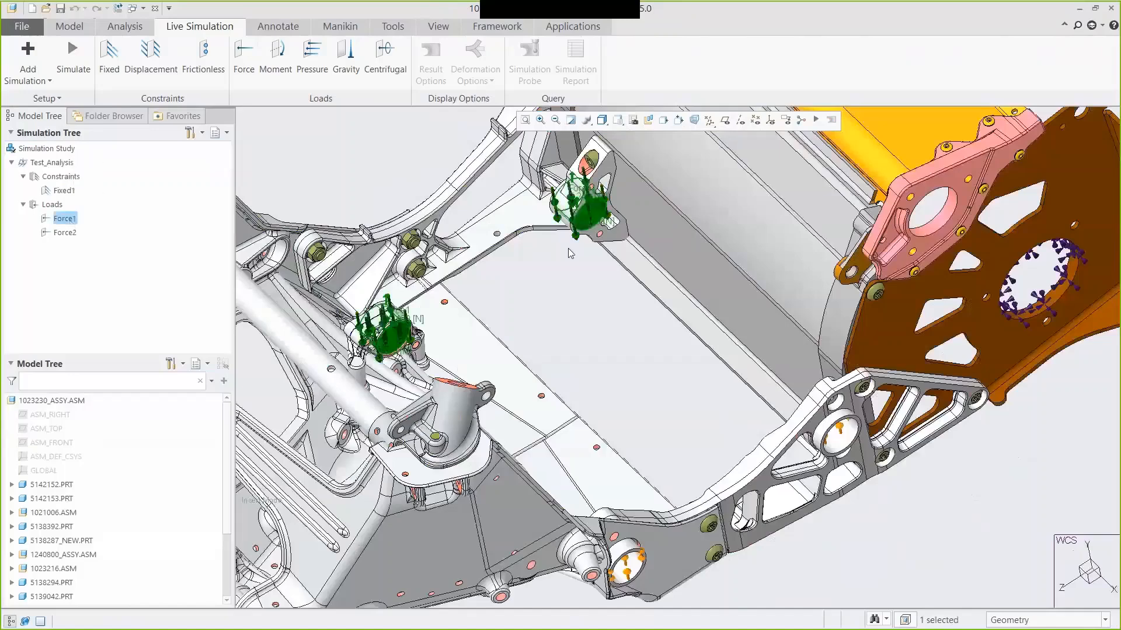
pyautogui.click(373, 182)
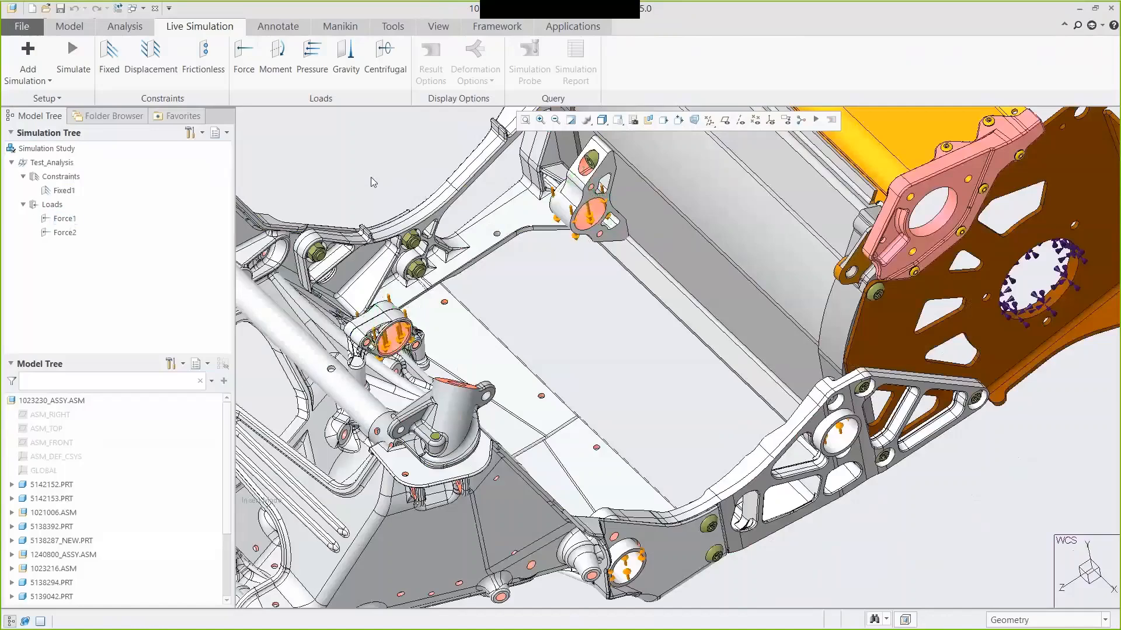
pyautogui.click(65, 232)
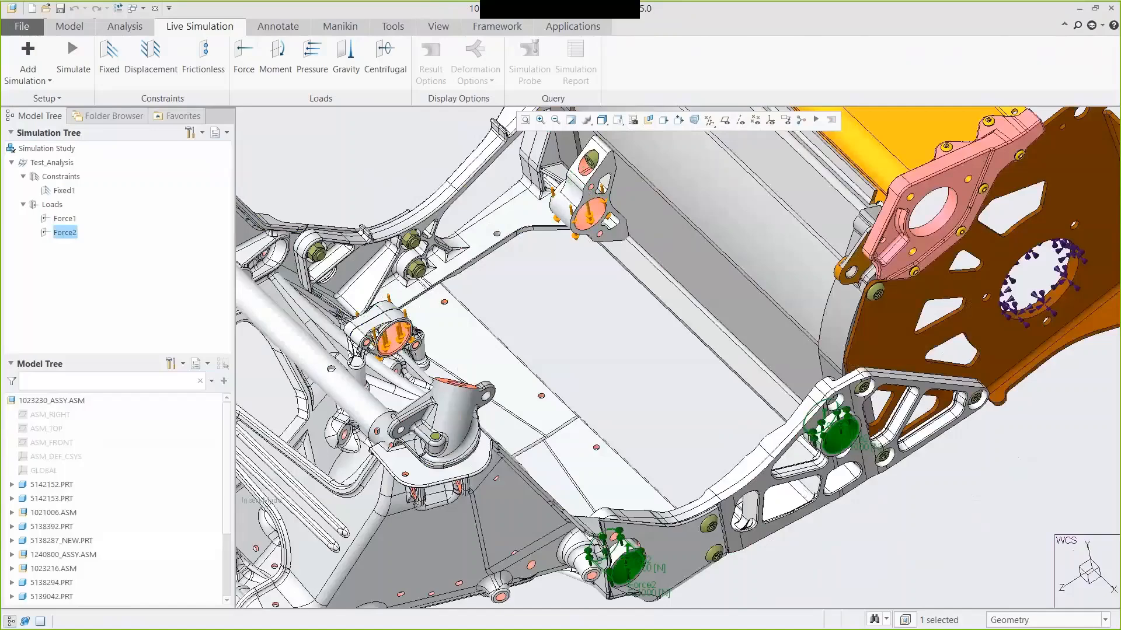
pyautogui.click(888, 503)
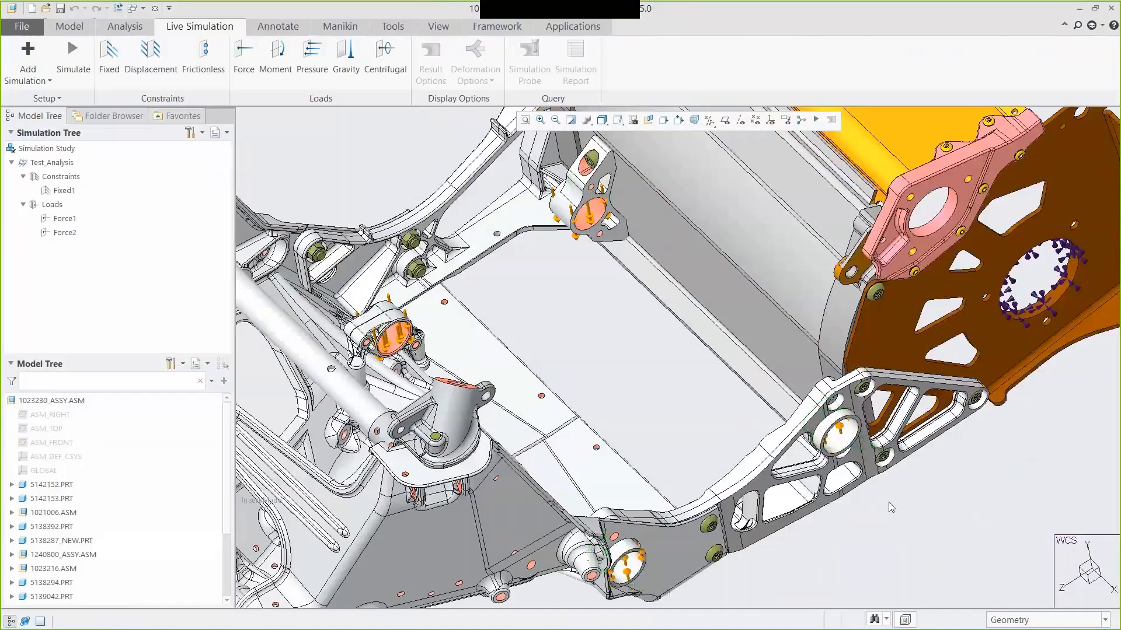
# - Run the live simulation of Test_Analysis from the 00_START view and show the stress results in the saved 01_BACK view
pyautogui.click(617, 120)
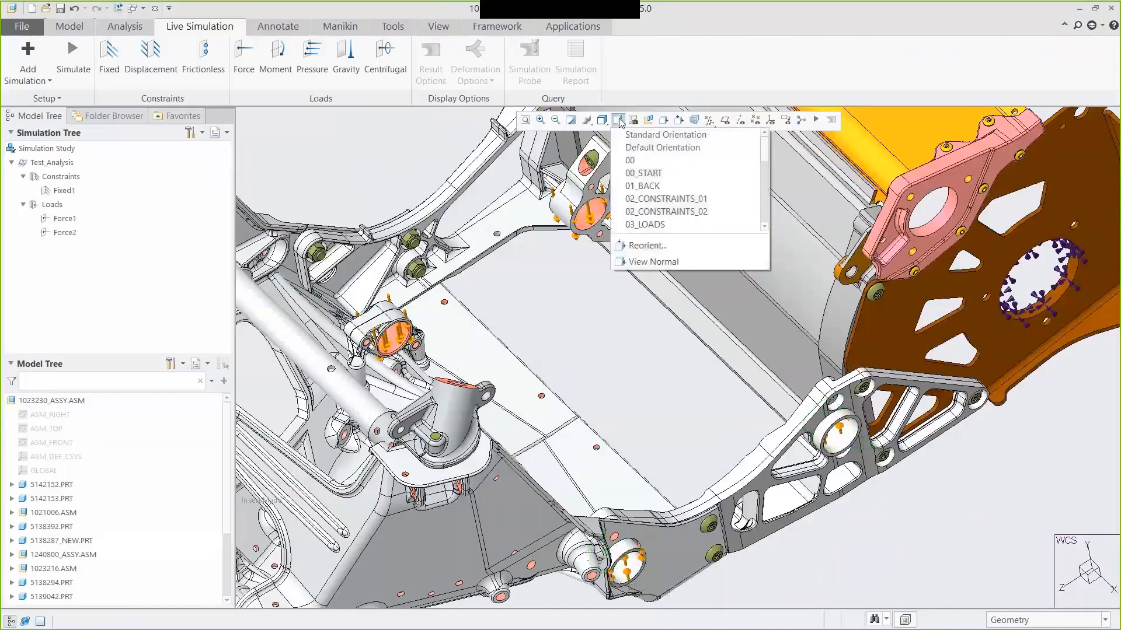
pyautogui.click(650, 177)
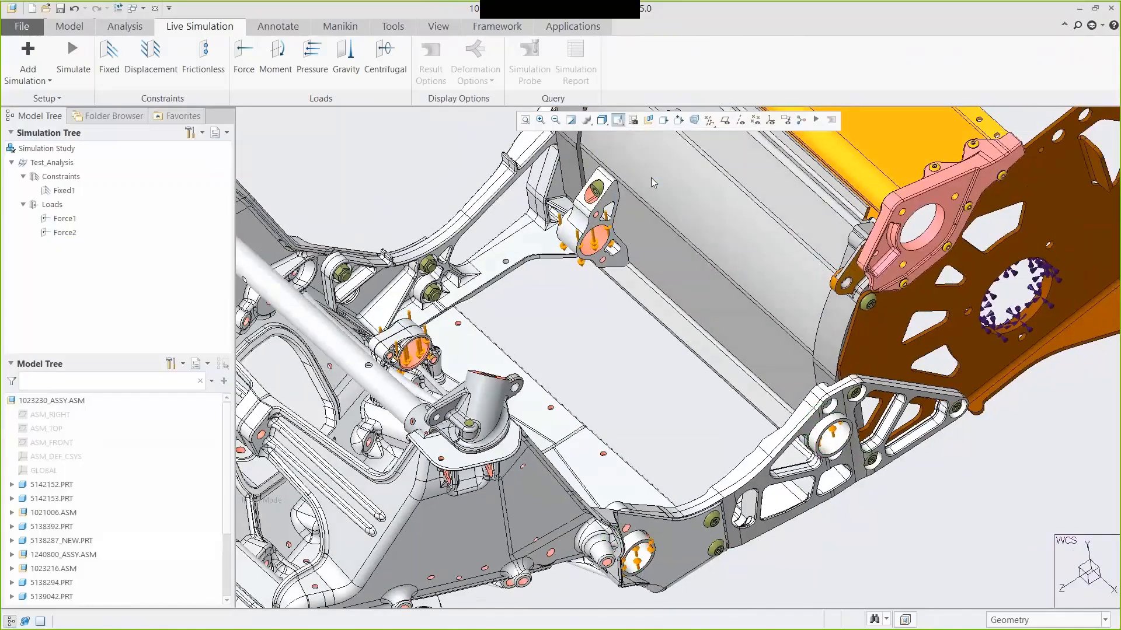
pyautogui.click(76, 49)
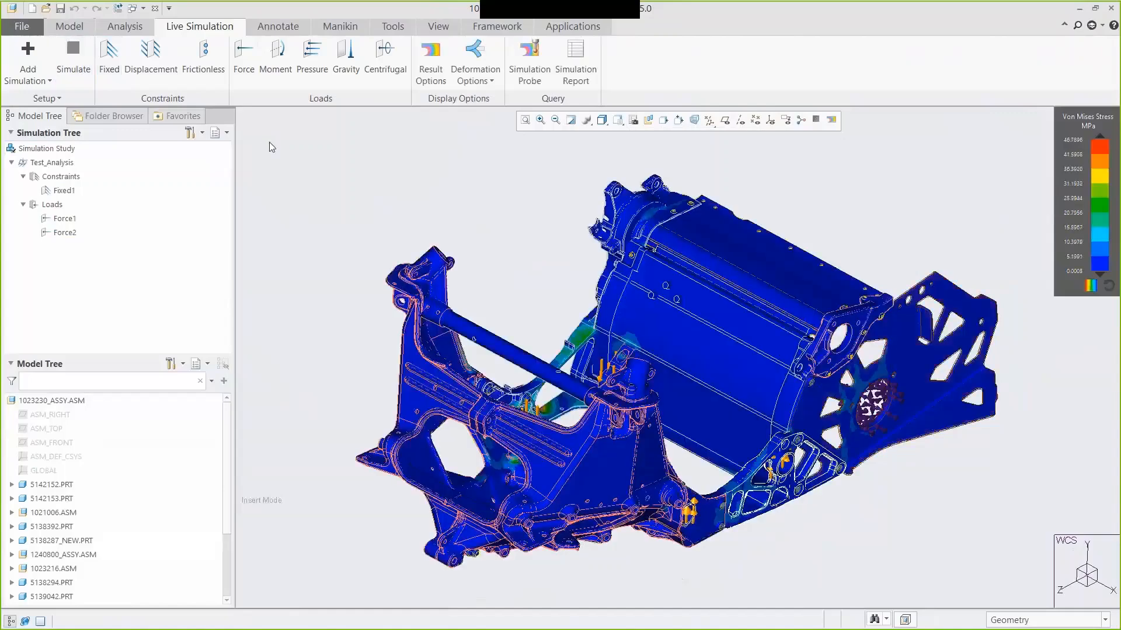
pyautogui.click(617, 120)
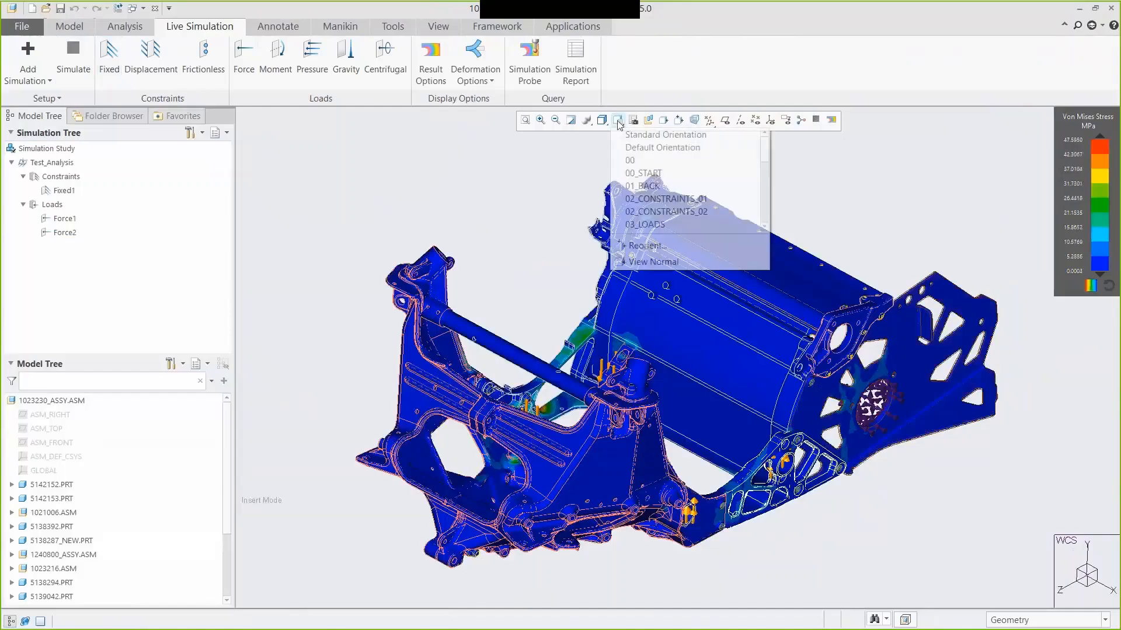
pyautogui.click(661, 185)
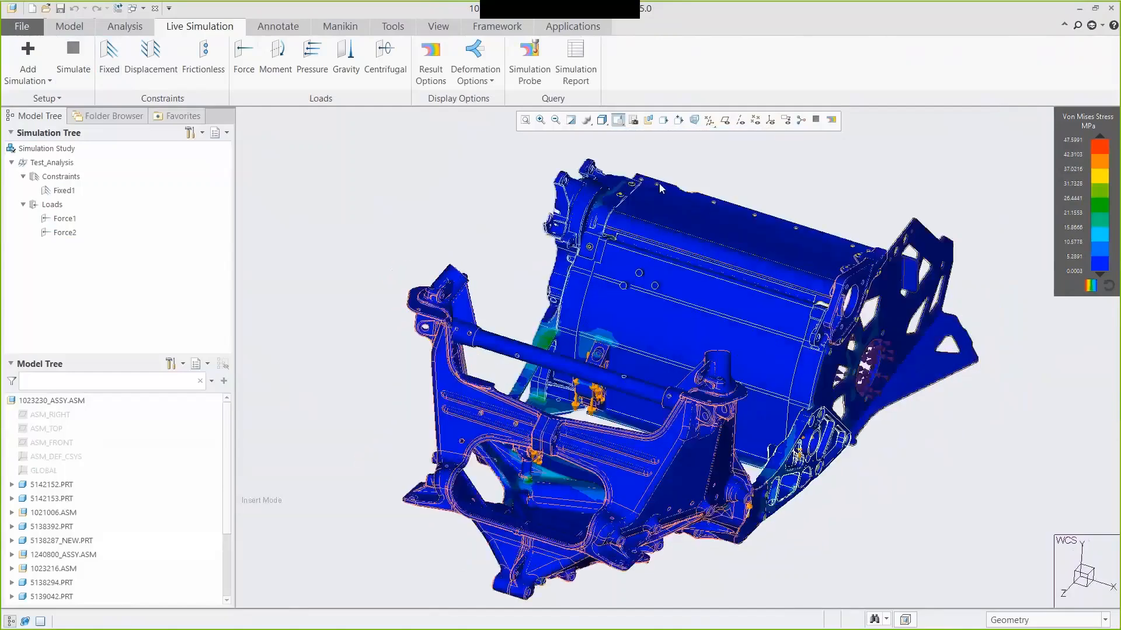
# - Set the simulation results to the Max Value rendering method and change the result type to Deformation
pyautogui.click(431, 54)
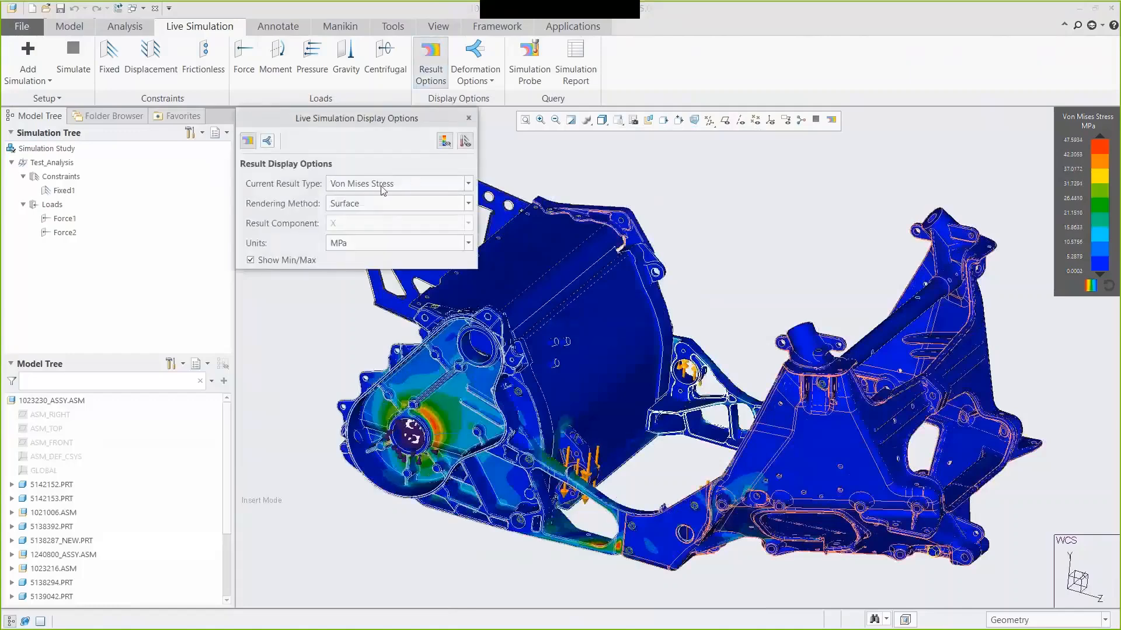
pyautogui.click(365, 204)
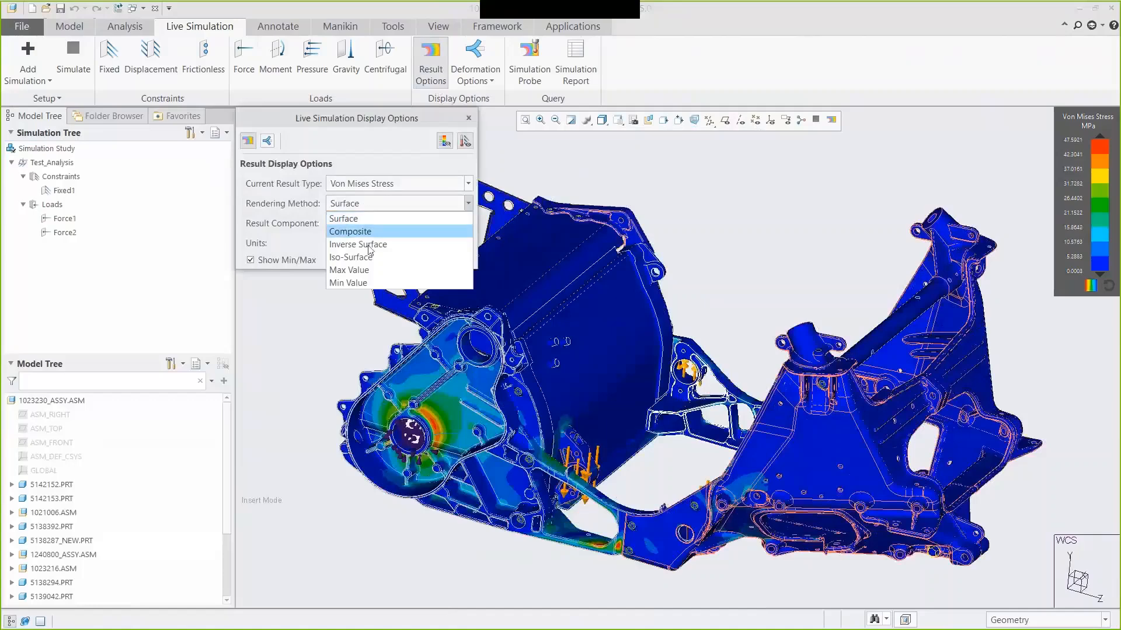
pyautogui.click(366, 271)
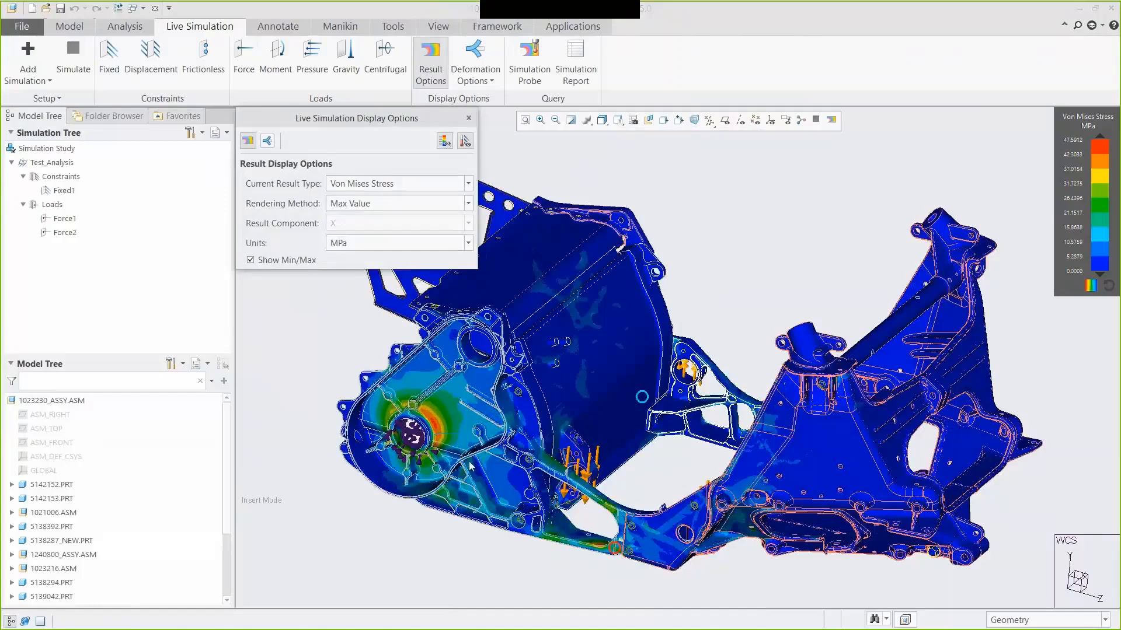
pyautogui.click(345, 184)
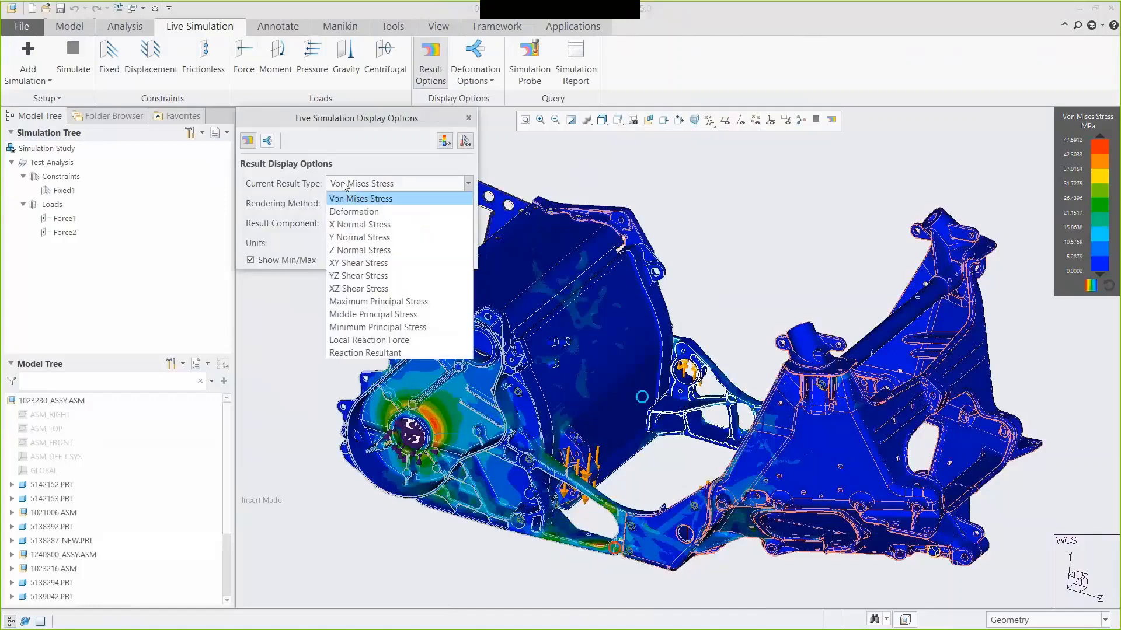
pyautogui.click(346, 212)
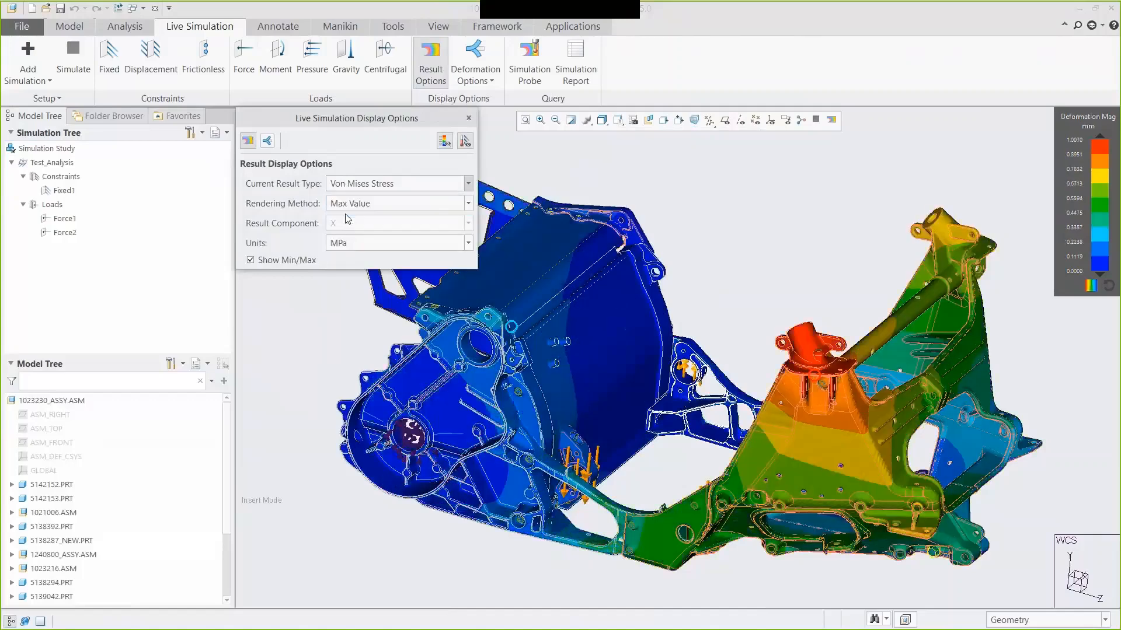
# - Animate the assembly's deformation, stop the animation and close the display options
pyautogui.click(268, 141)
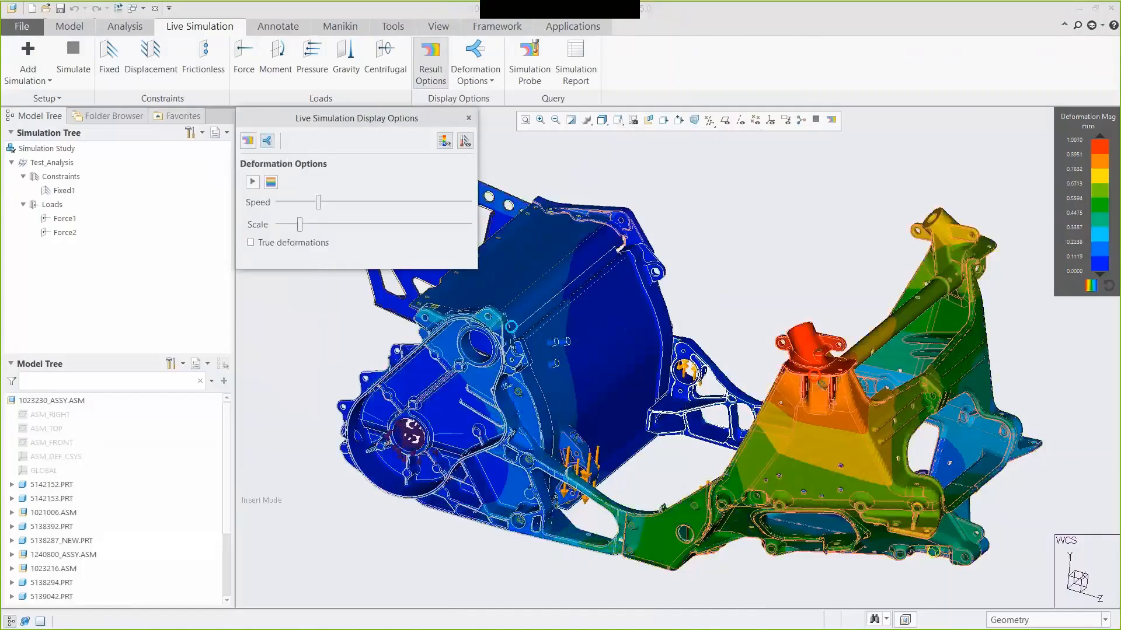
pyautogui.click(252, 182)
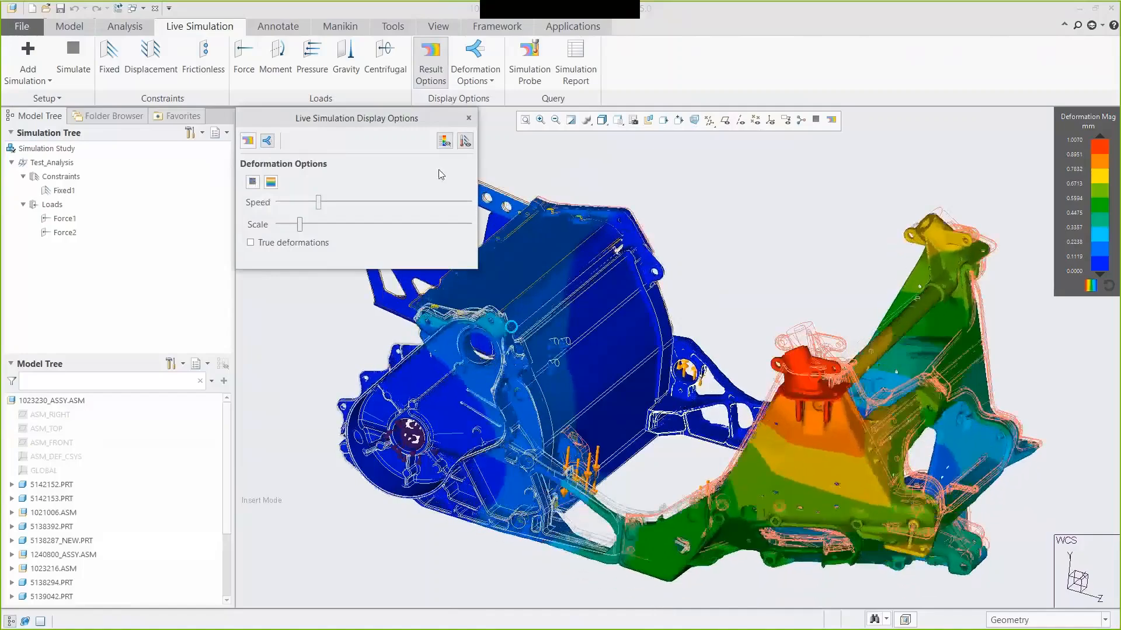
pyautogui.click(253, 182)
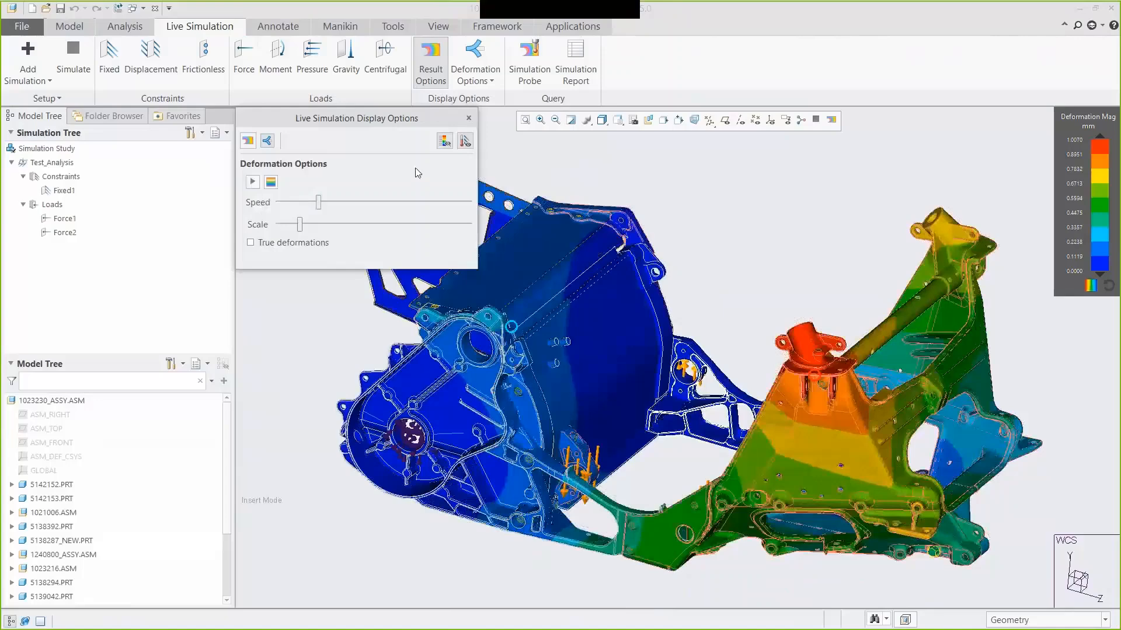
pyautogui.click(468, 118)
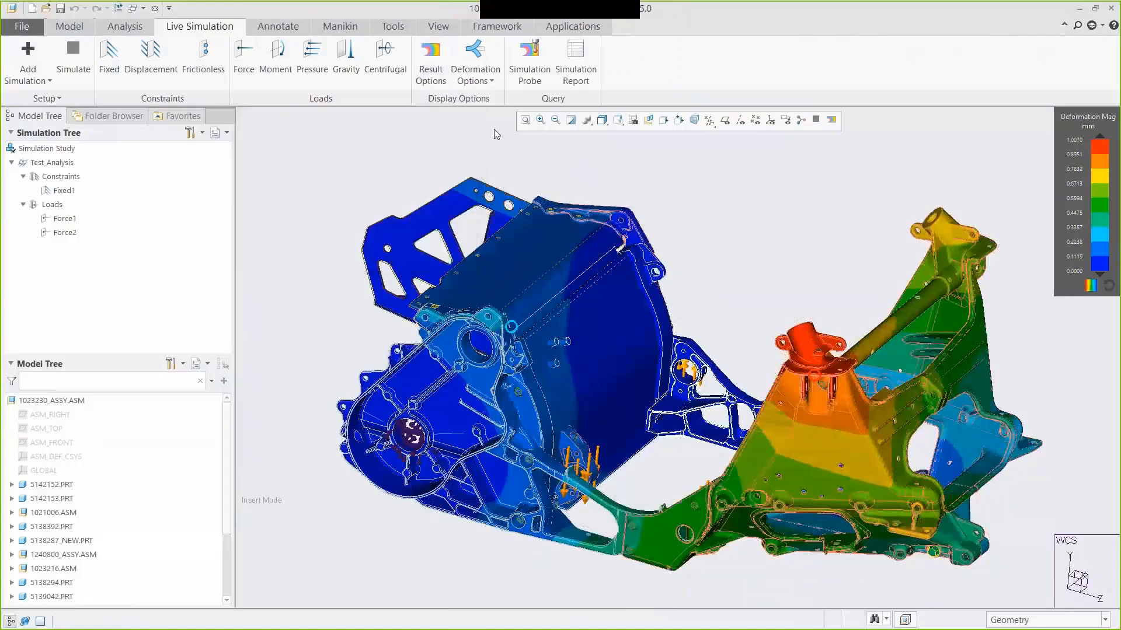
# - Probe the Maximum deformation on the flat base surface of the red mount in the 07_DISP_MAX view and save the probe
pyautogui.click(618, 120)
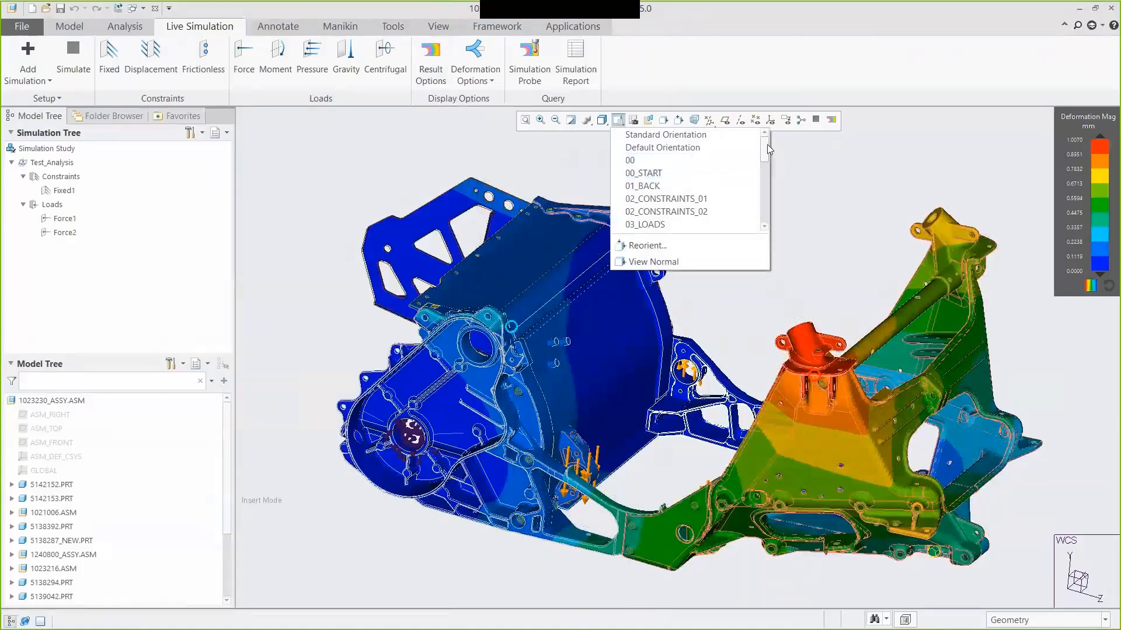
pyautogui.moveTo(767, 145); pyautogui.dragTo(772, 199)
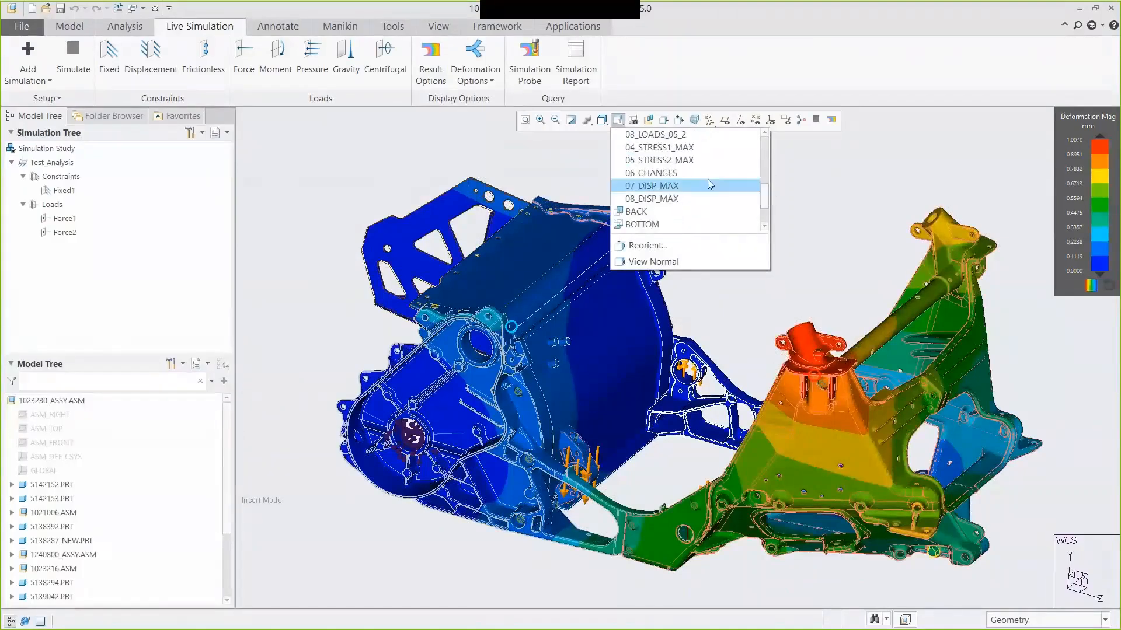
pyautogui.click(675, 185)
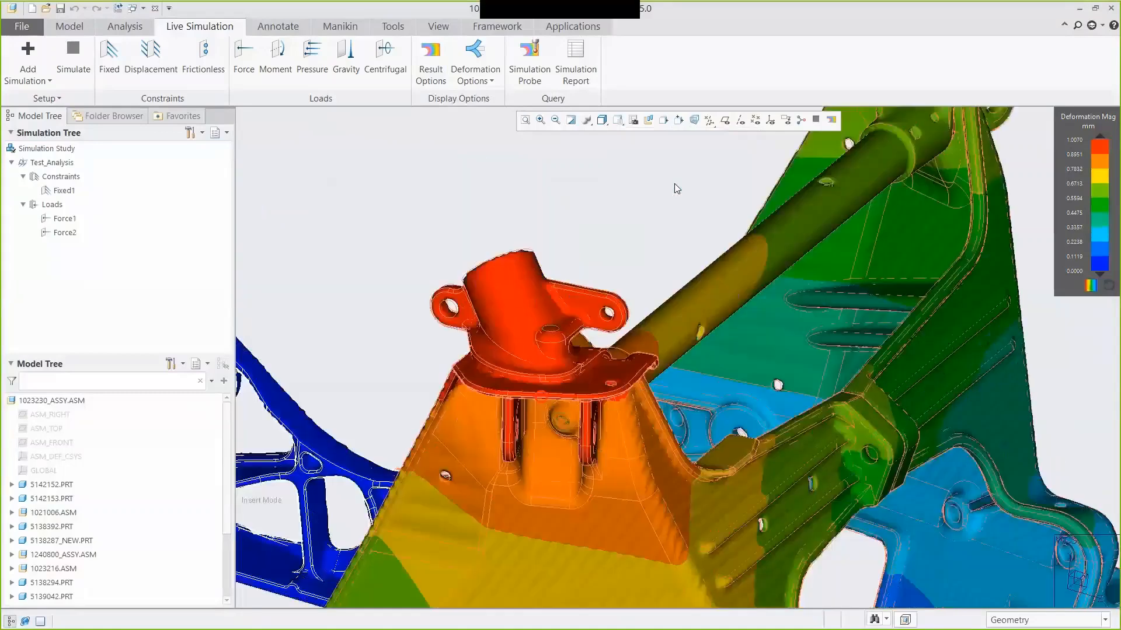
pyautogui.click(530, 58)
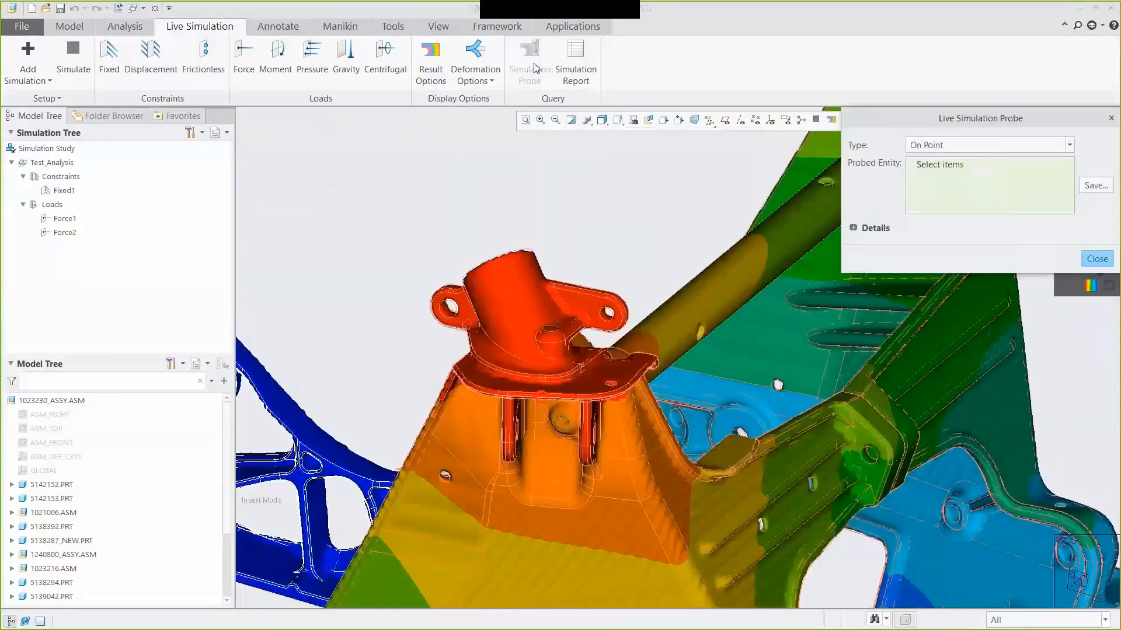
pyautogui.click(954, 147)
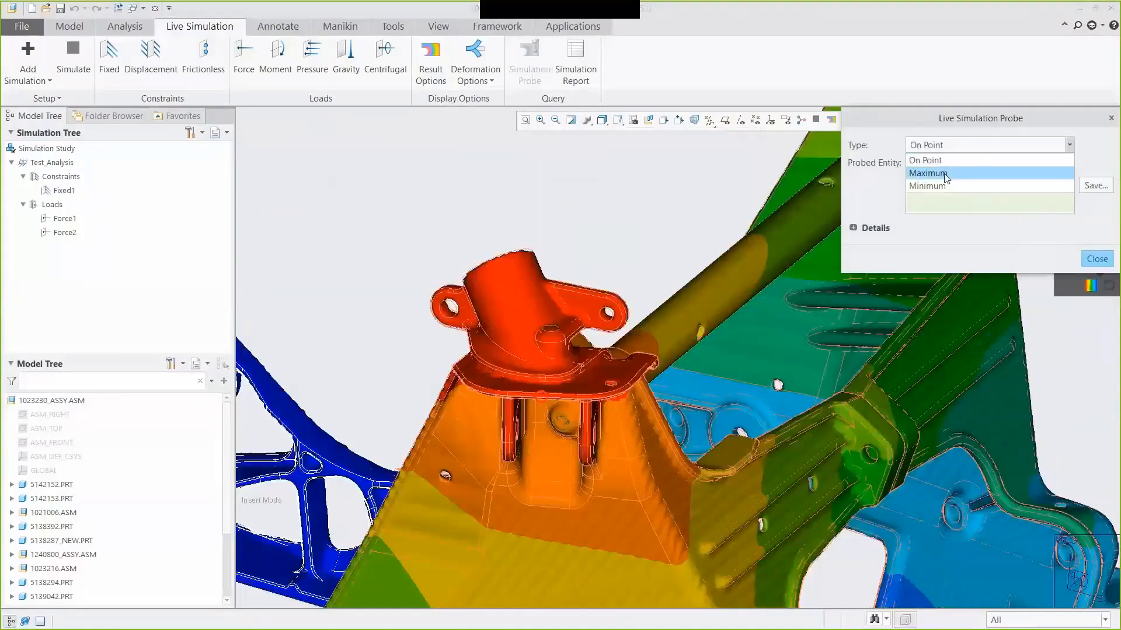
pyautogui.click(941, 169)
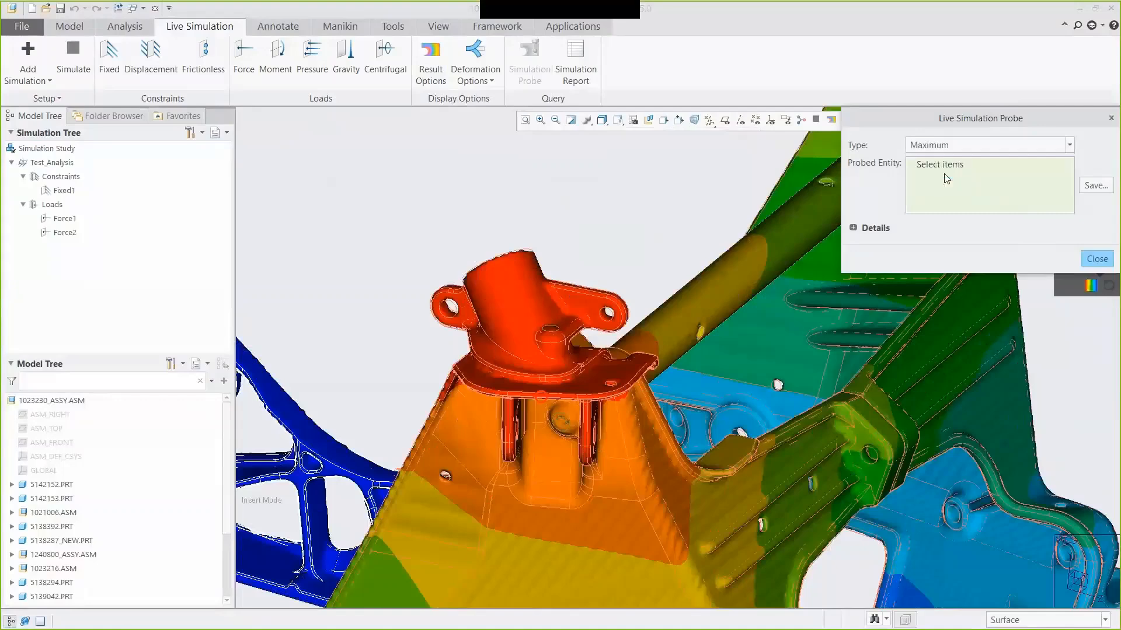
pyautogui.click(595, 386)
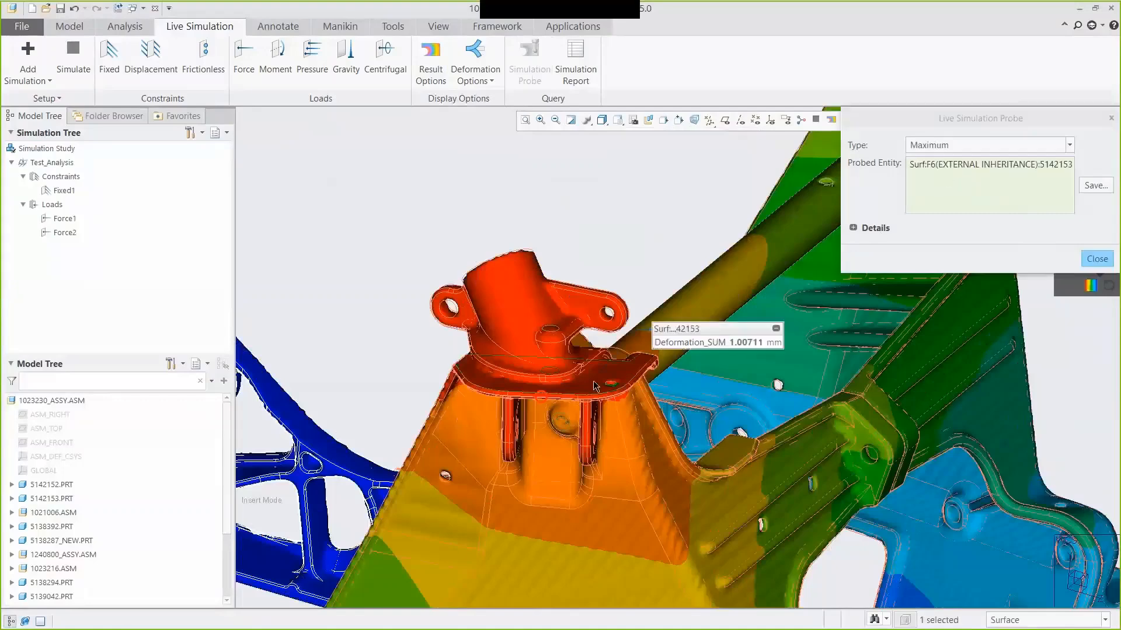
pyautogui.click(1095, 185)
pyautogui.click(1053, 247)
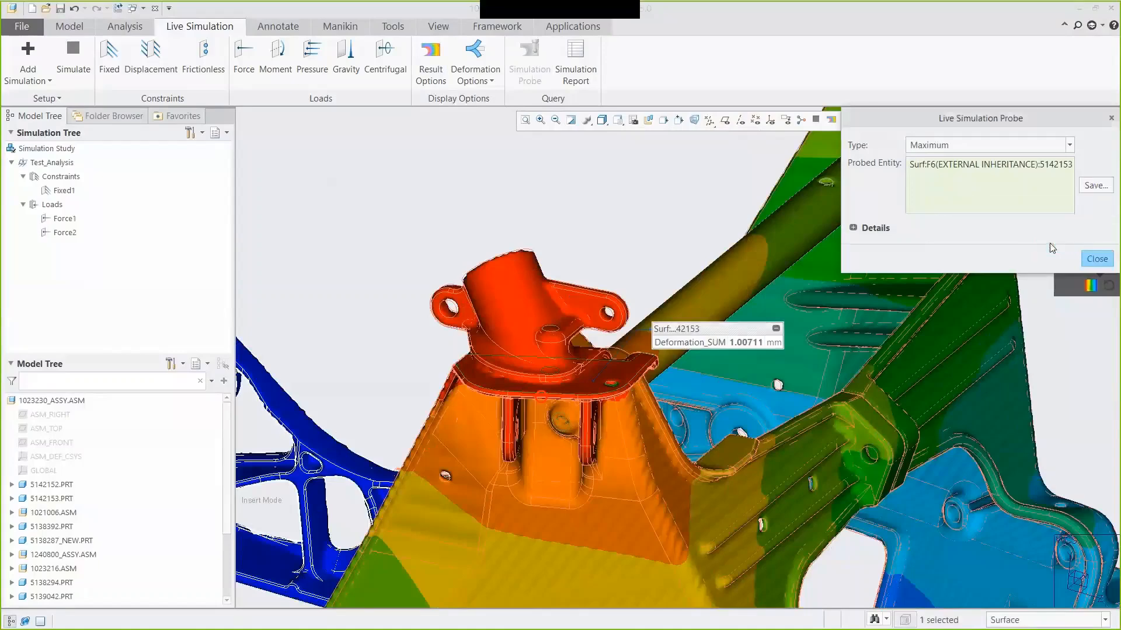
pyautogui.click(1096, 259)
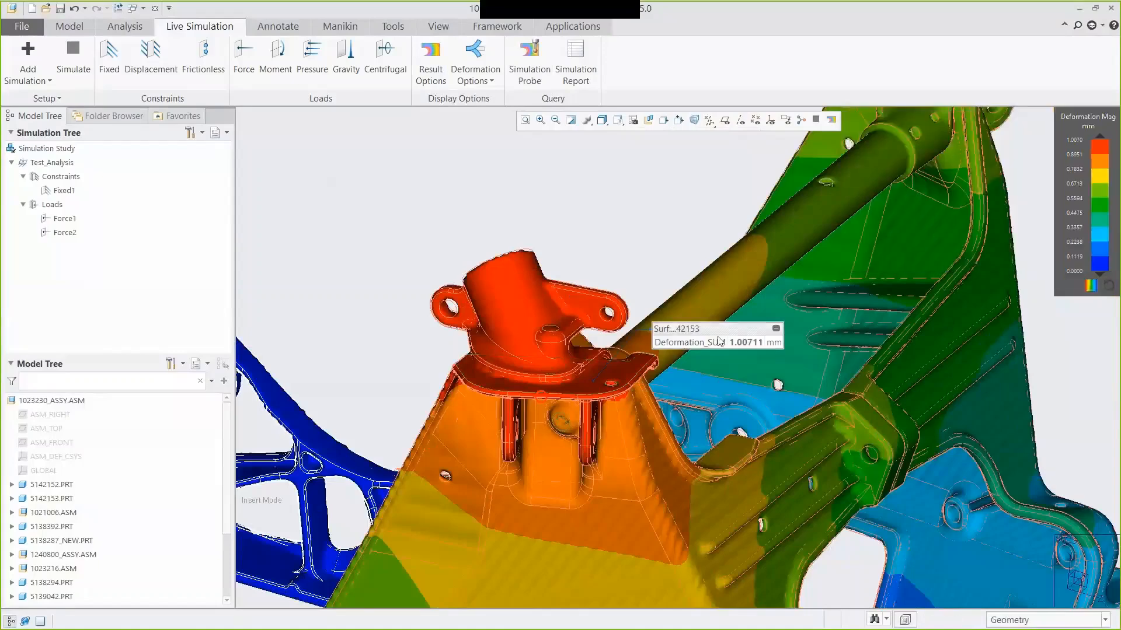
# - Move the deformation probe label into the empty area above the mount and return to the saved 01_BACK view
pyautogui.moveTo(709, 328); pyautogui.dragTo(678, 154)
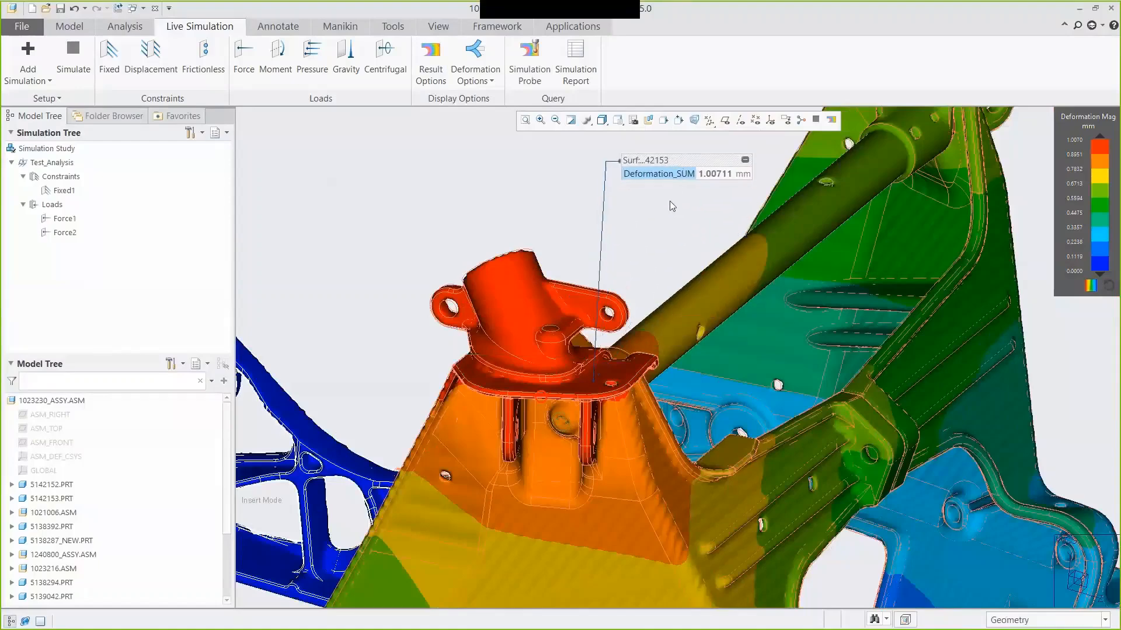
pyautogui.click(618, 119)
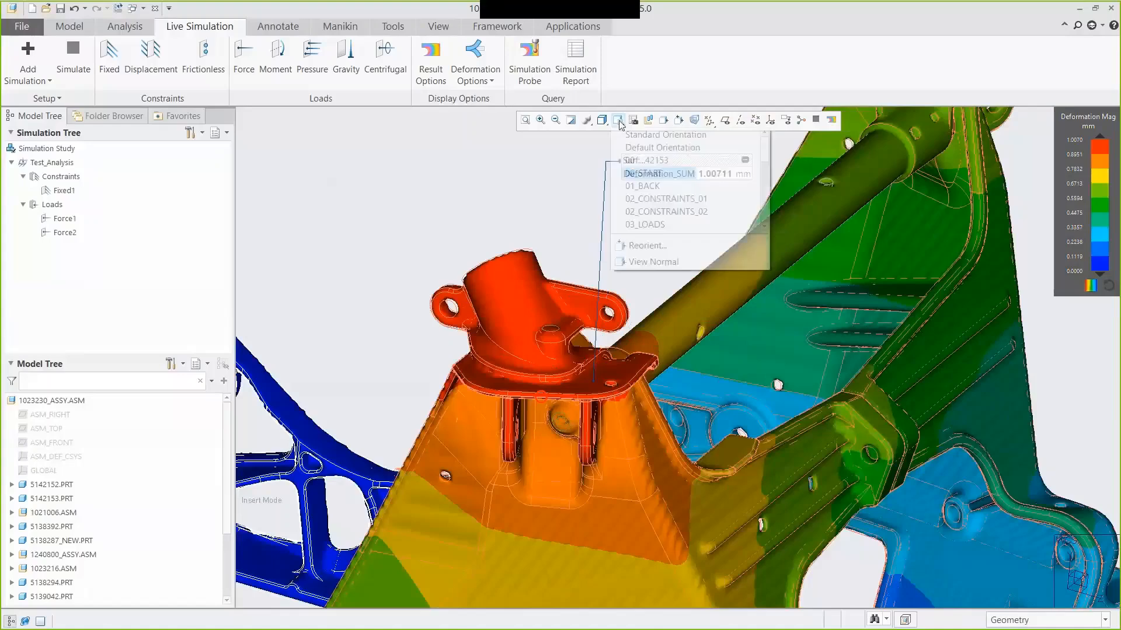
pyautogui.click(651, 185)
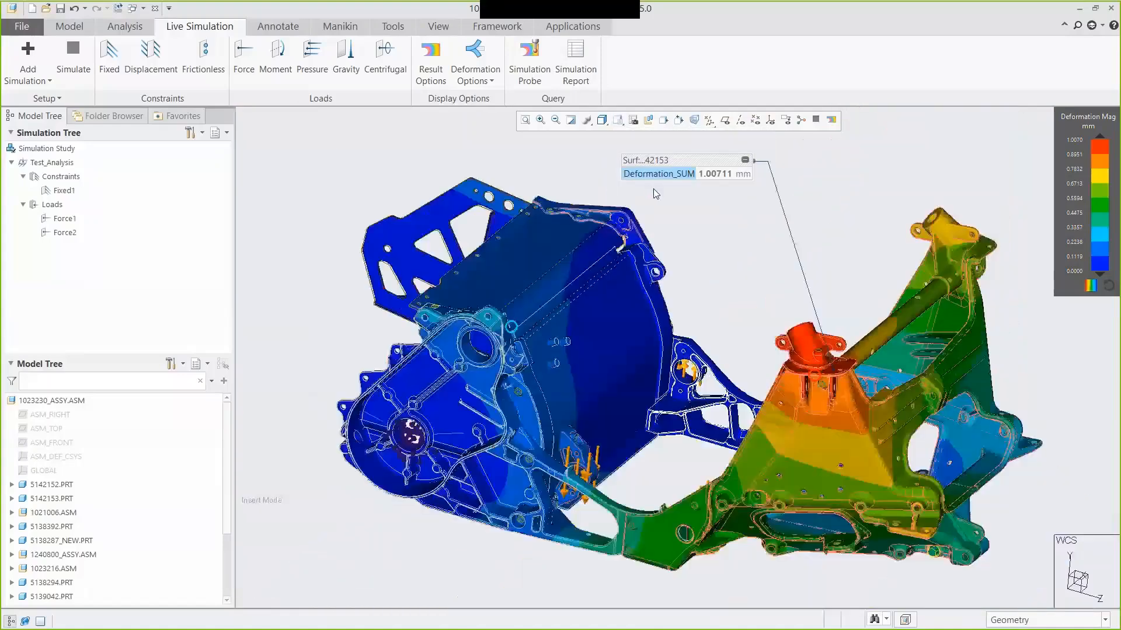
pyautogui.scroll(-1, 233, 455)
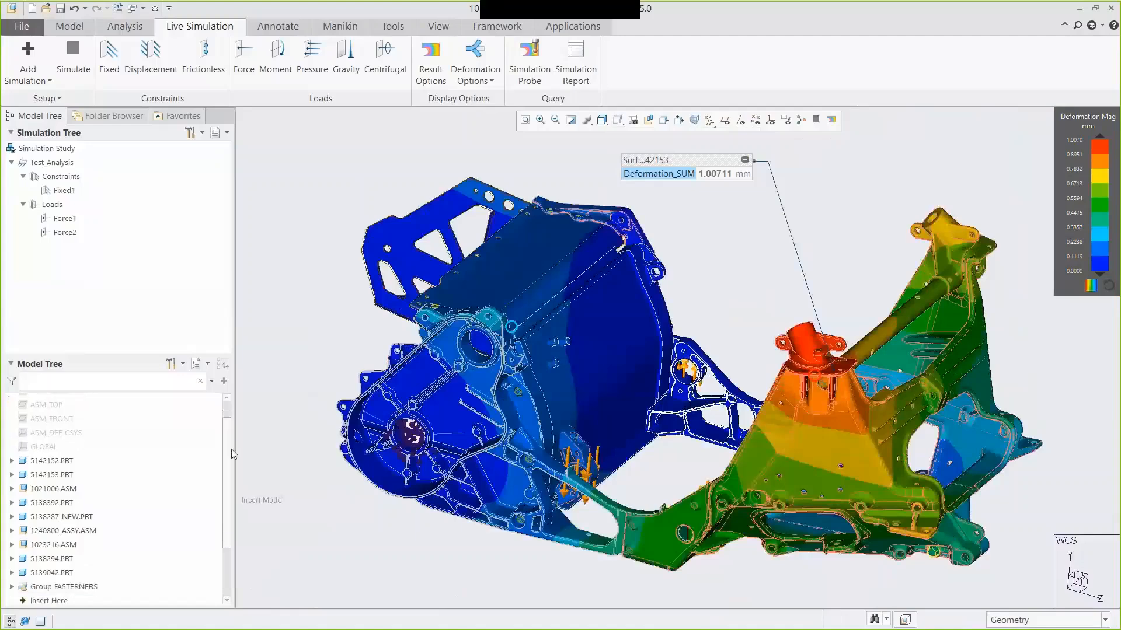
# - Exit insert mode, resuming the components suppressed by it, and show the assembly in the saved 08_DISP_MAX view
pyautogui.scroll(-3, 232, 454)
pyautogui.click(54, 528)
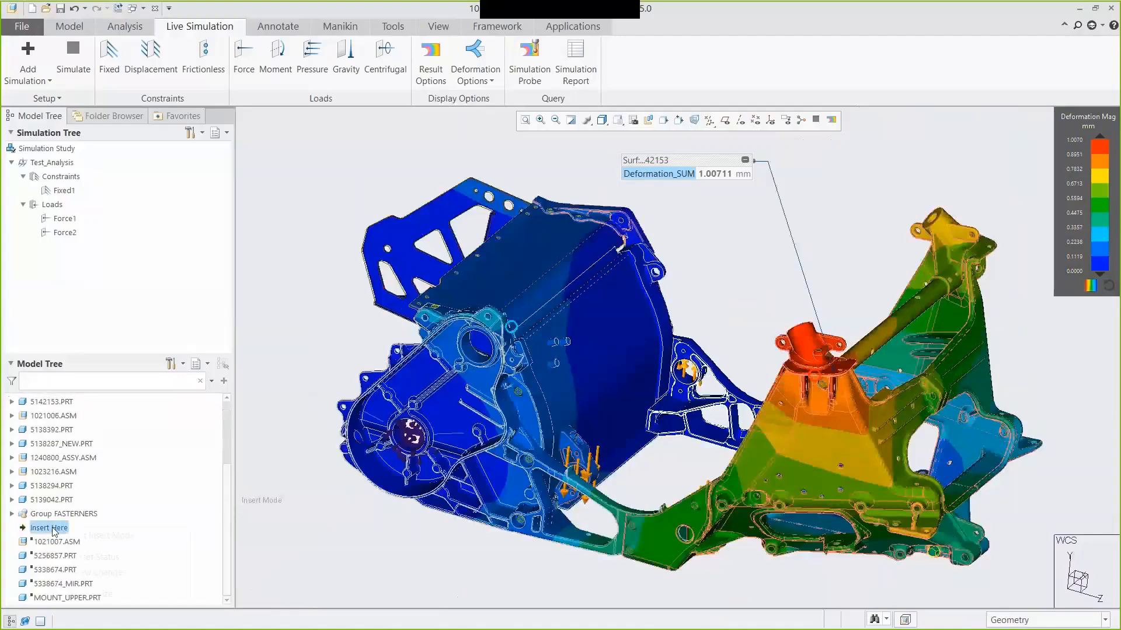
pyautogui.click(88, 536)
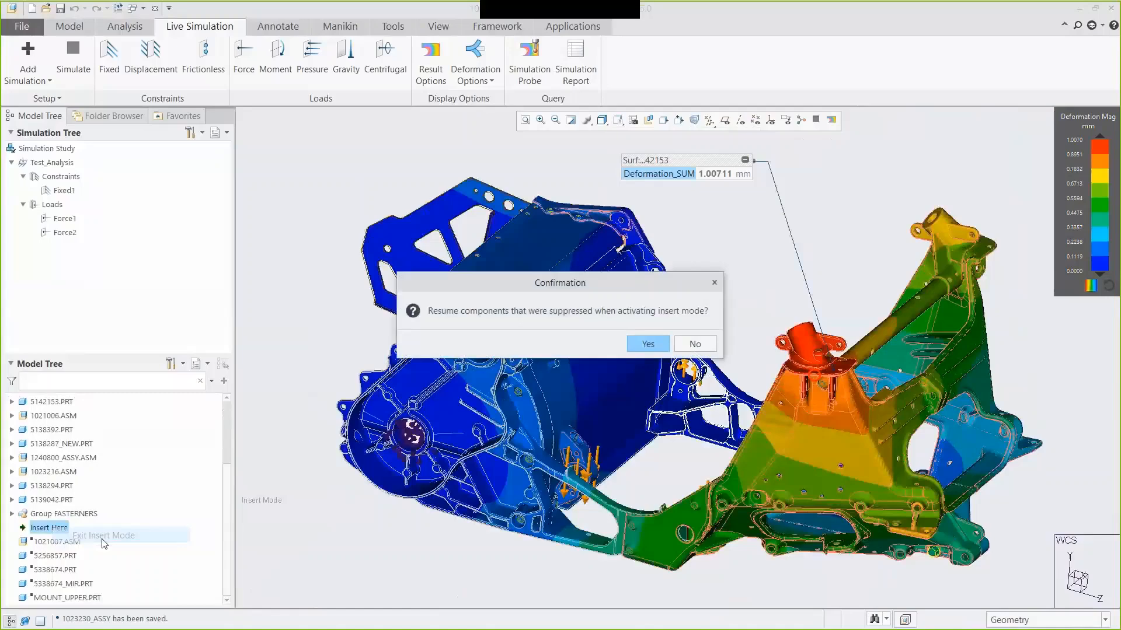
pyautogui.click(661, 347)
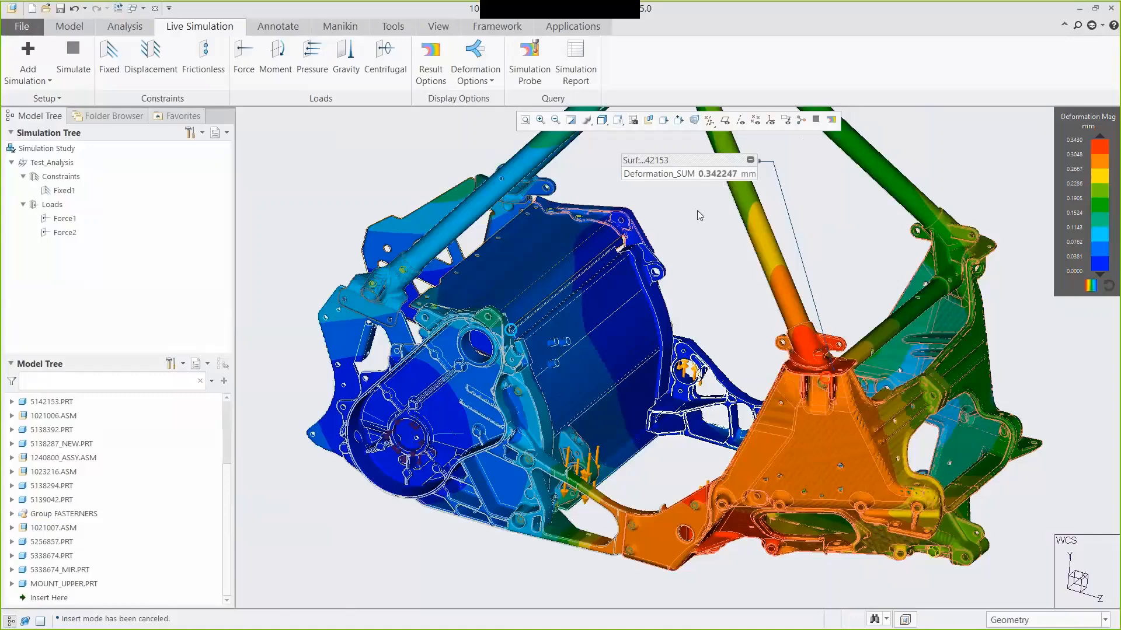
pyautogui.click(617, 119)
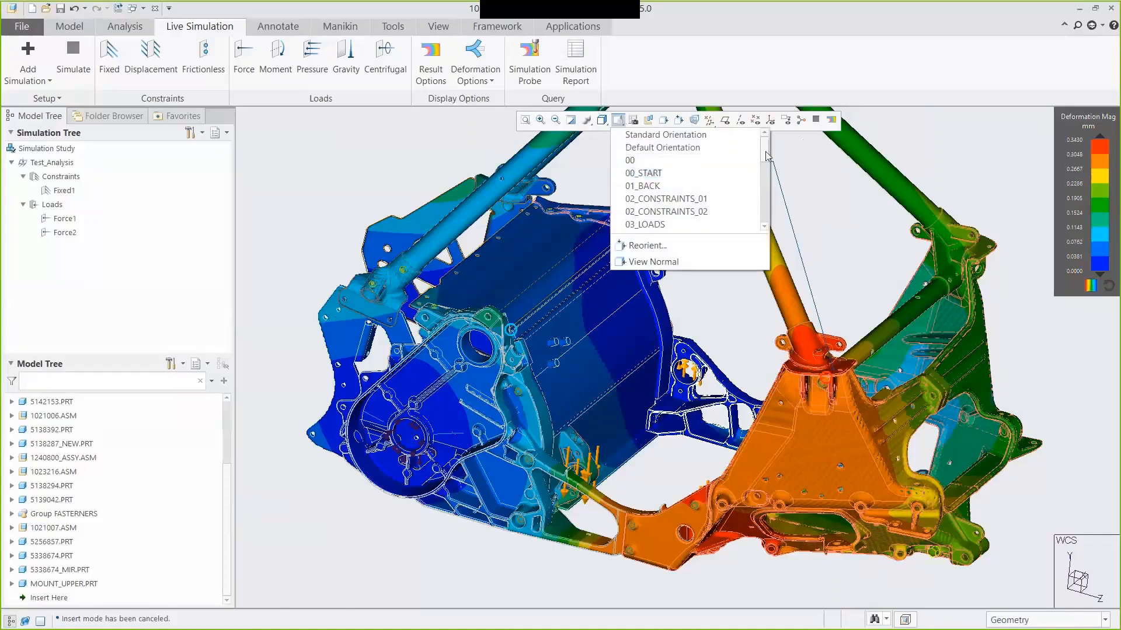
pyautogui.moveTo(766, 154); pyautogui.dragTo(764, 195)
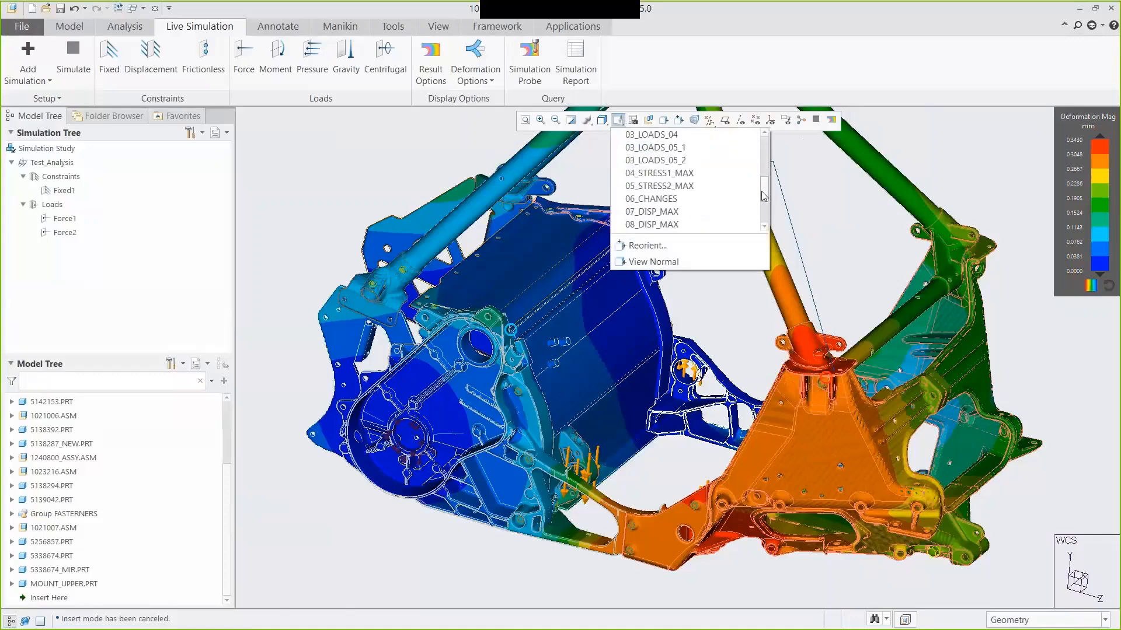
pyautogui.click(651, 224)
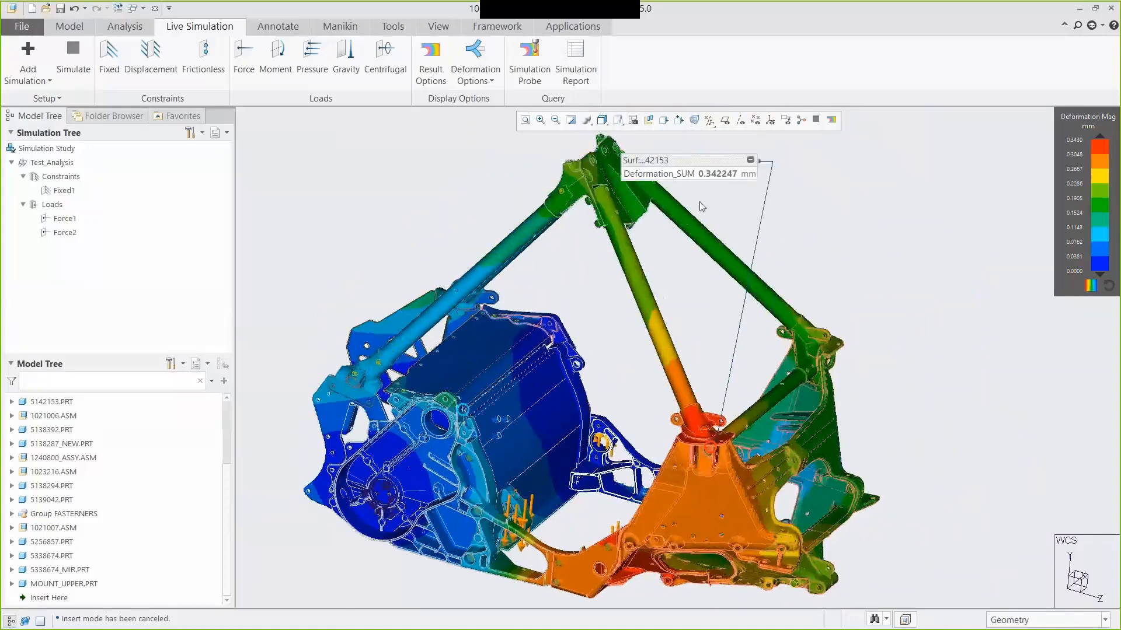
# - Add a modal simulation study to the assembly
pyautogui.click(35, 81)
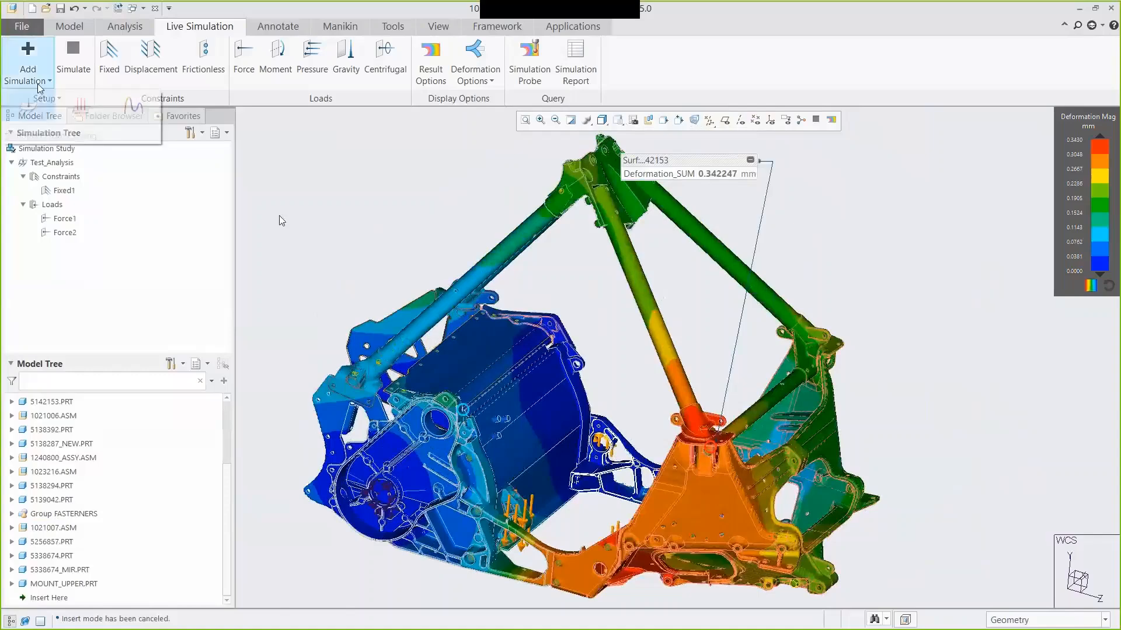
pyautogui.click(131, 111)
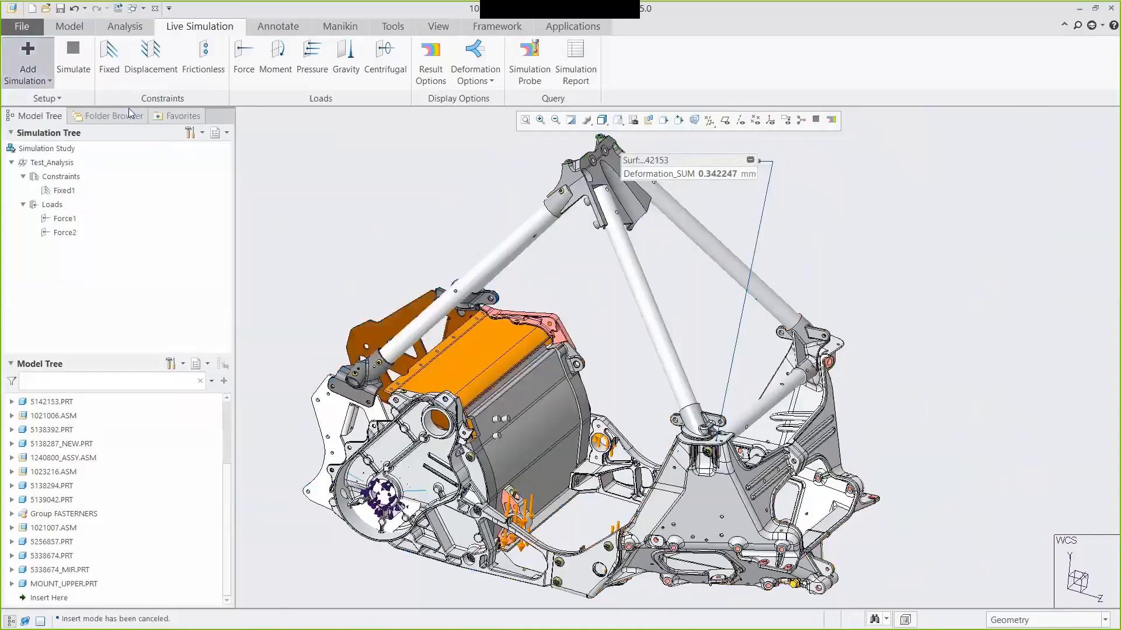
pyautogui.click(13, 248)
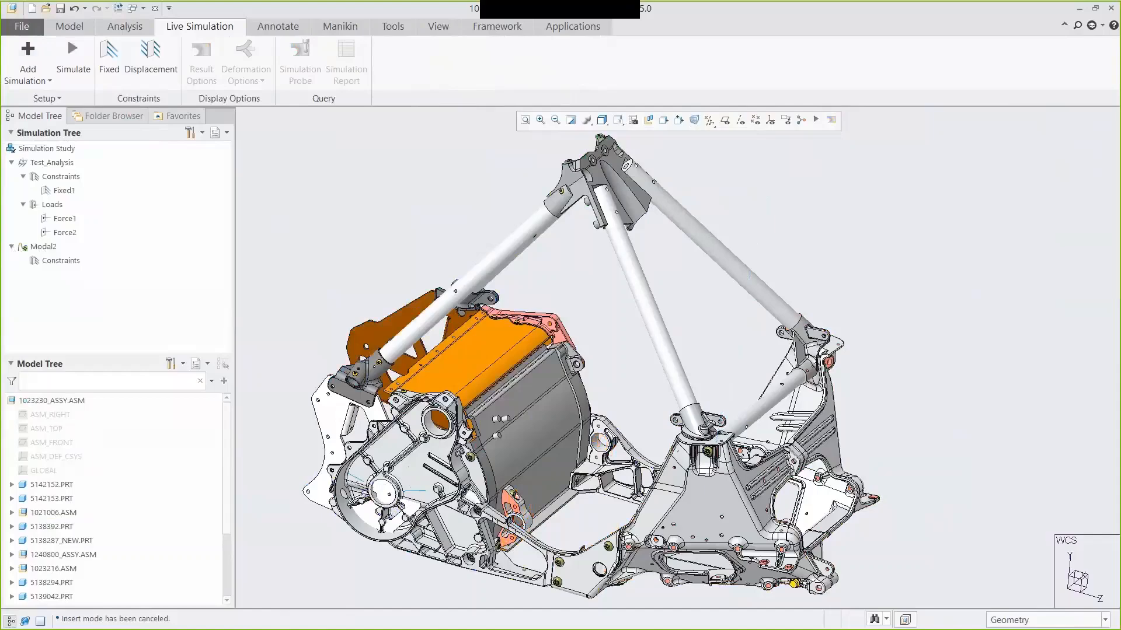
# - Apply a fixed constraint to the lower round bore of 5138392.PRT and the large round hole in 5264696_NEW.PRT for the modal study
pyautogui.click(109, 58)
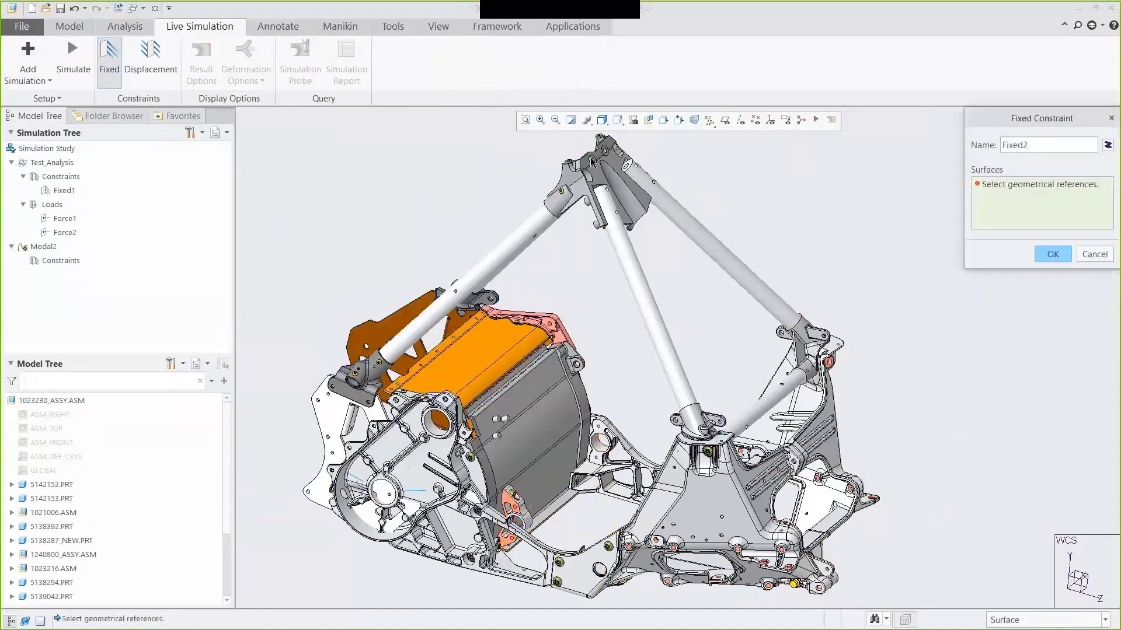
pyautogui.click(617, 120)
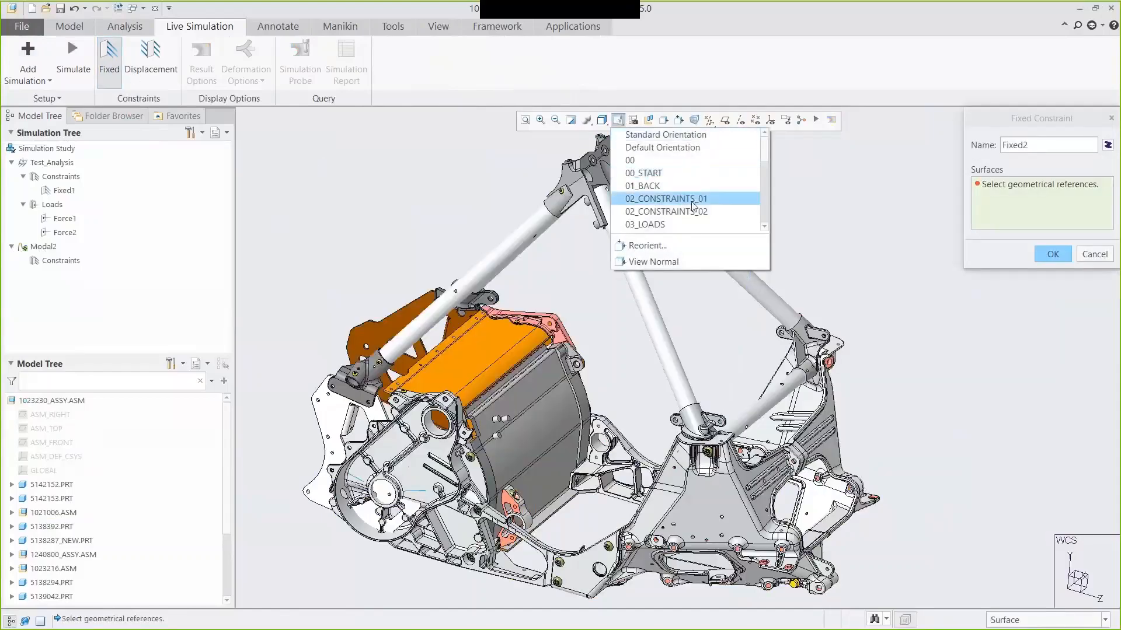
pyautogui.click(693, 199)
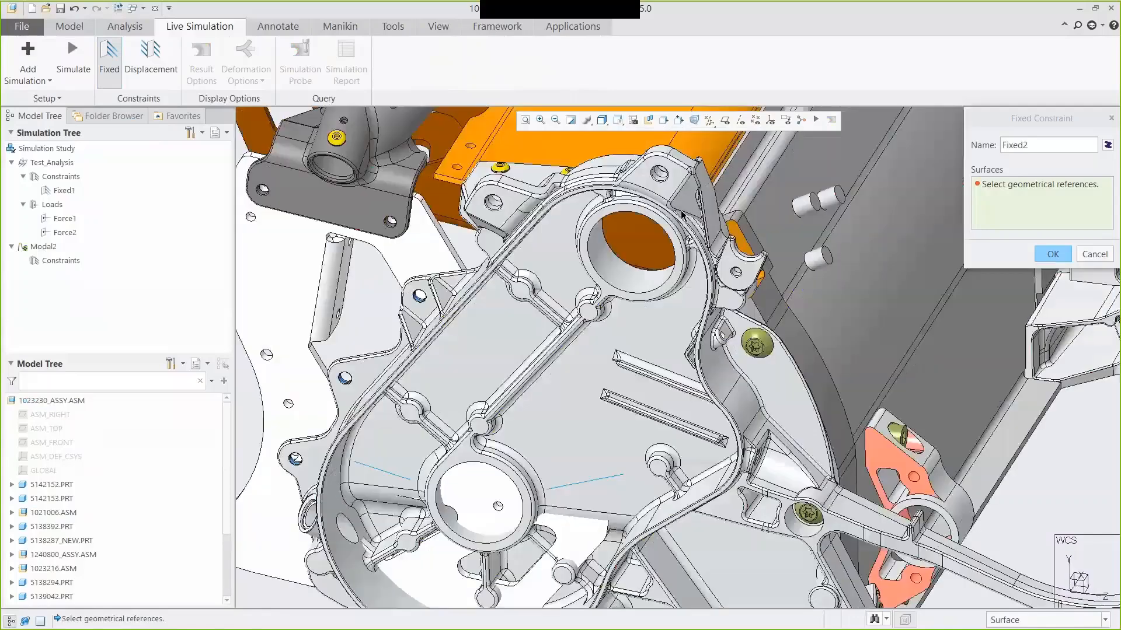
pyautogui.click(528, 465)
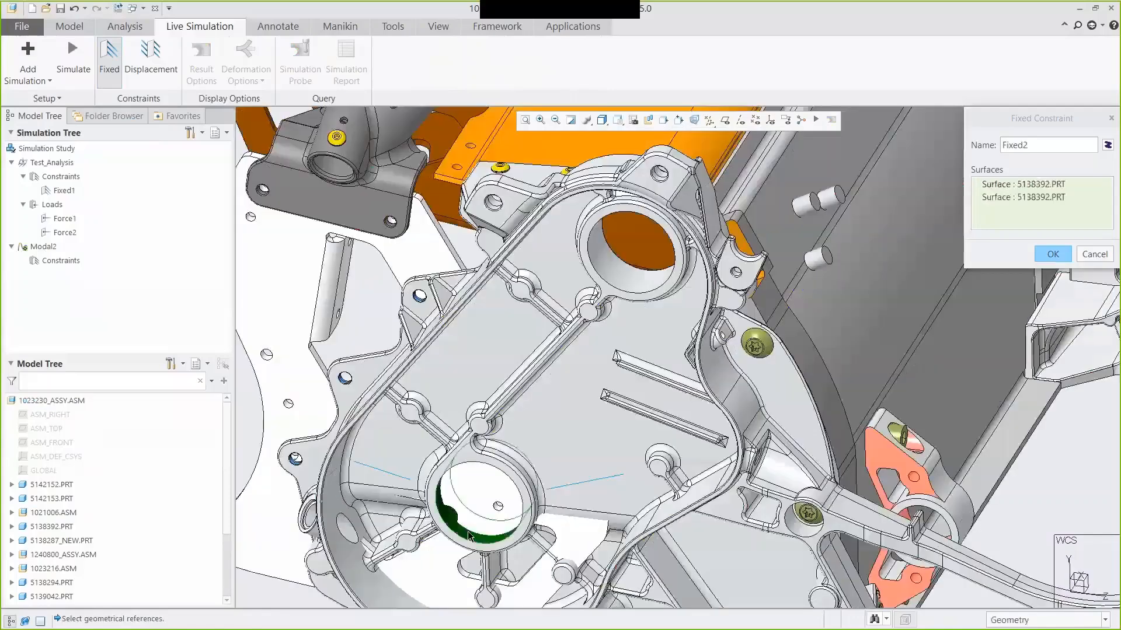
pyautogui.click(618, 121)
pyautogui.click(678, 210)
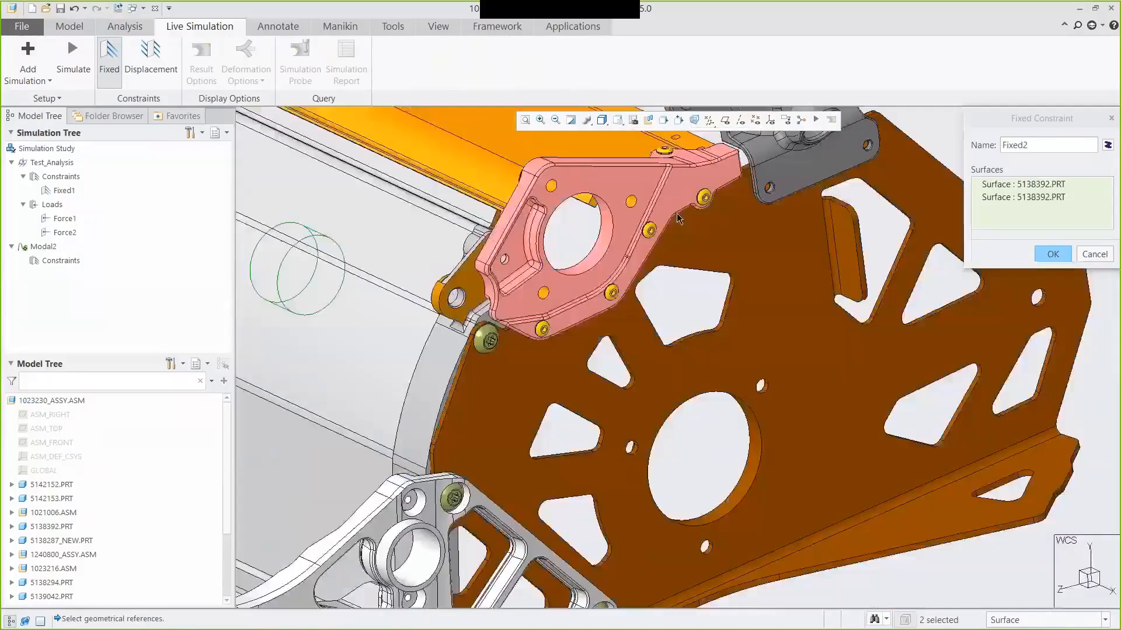
pyautogui.click(746, 487)
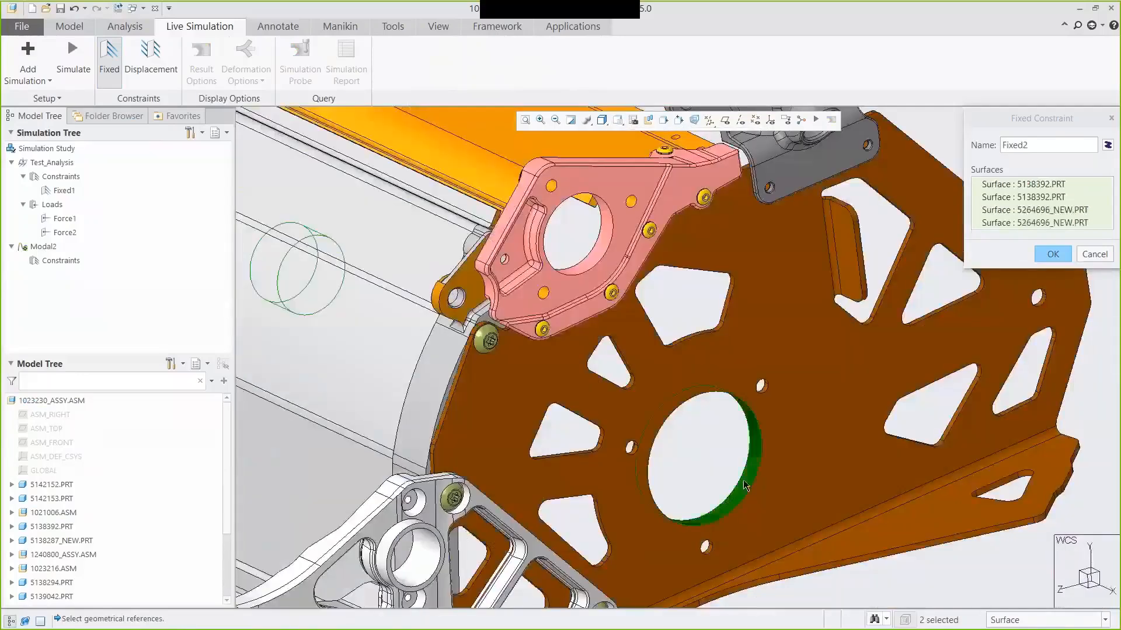
pyautogui.click(617, 122)
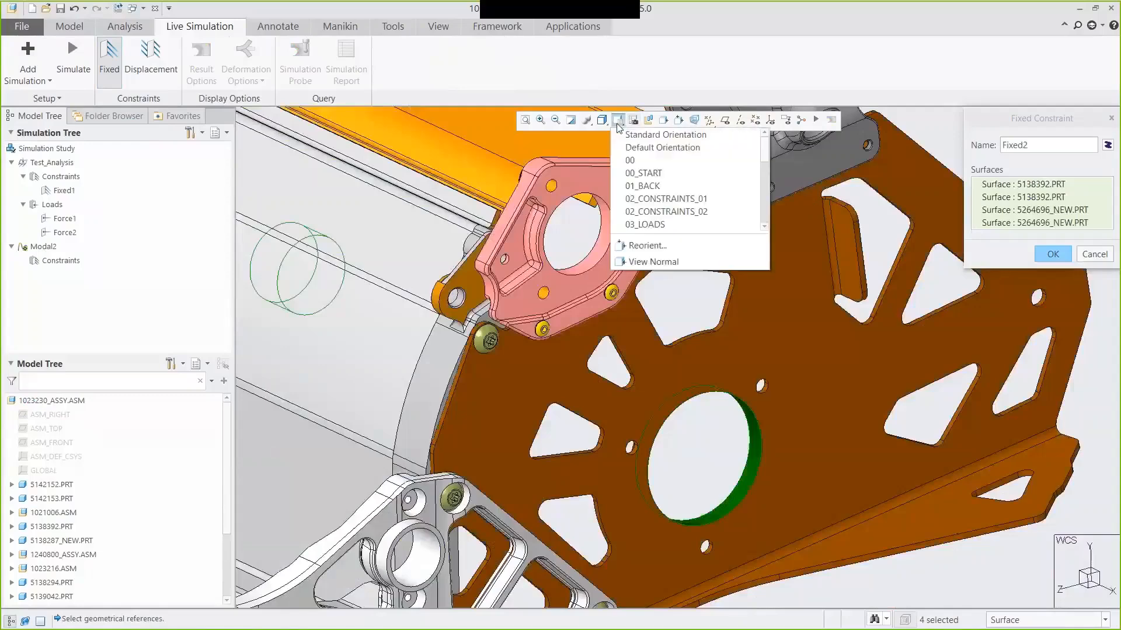
pyautogui.click(656, 175)
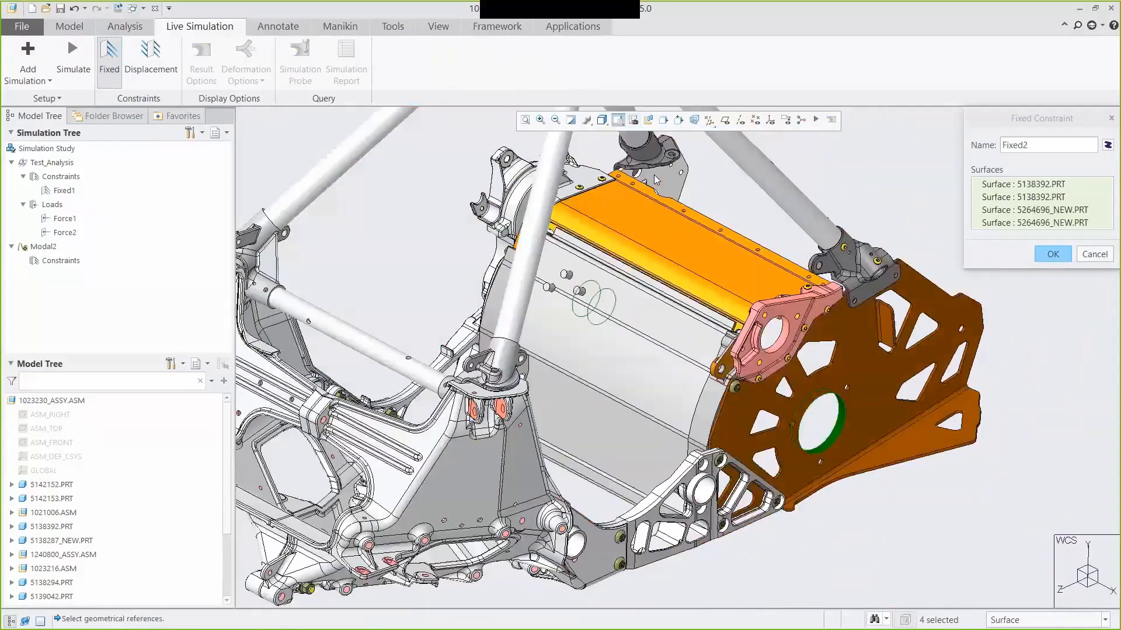
pyautogui.click(1052, 254)
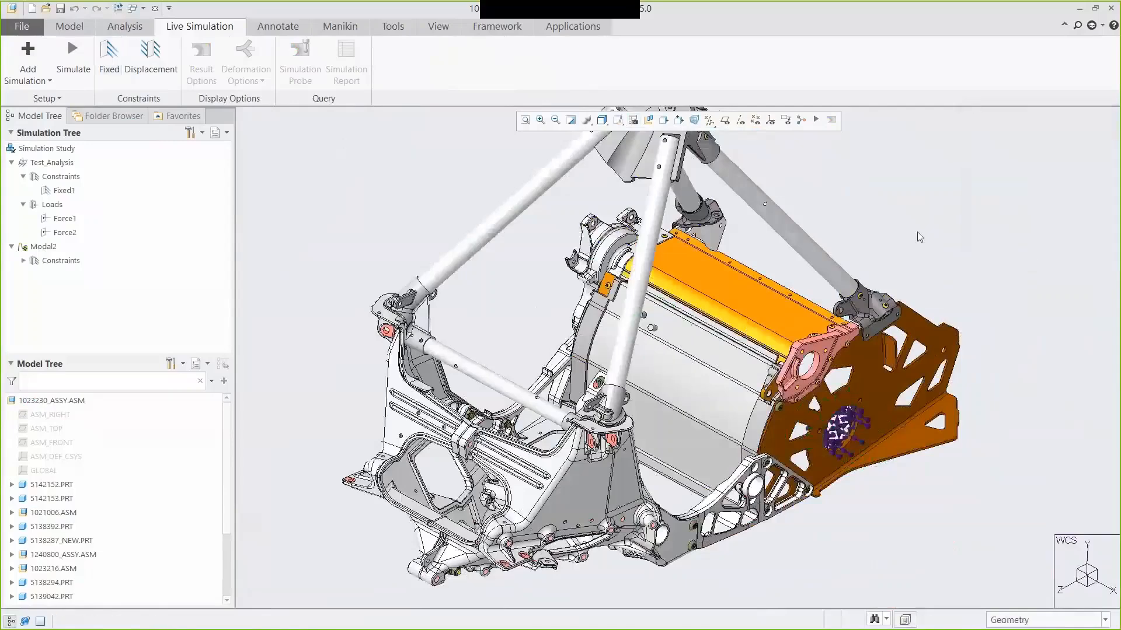
# - Move the insertion point directly below Group FASTERNERS to suppress the components after it, and run the modal simulation
pyautogui.scroll(-2, 222, 516)
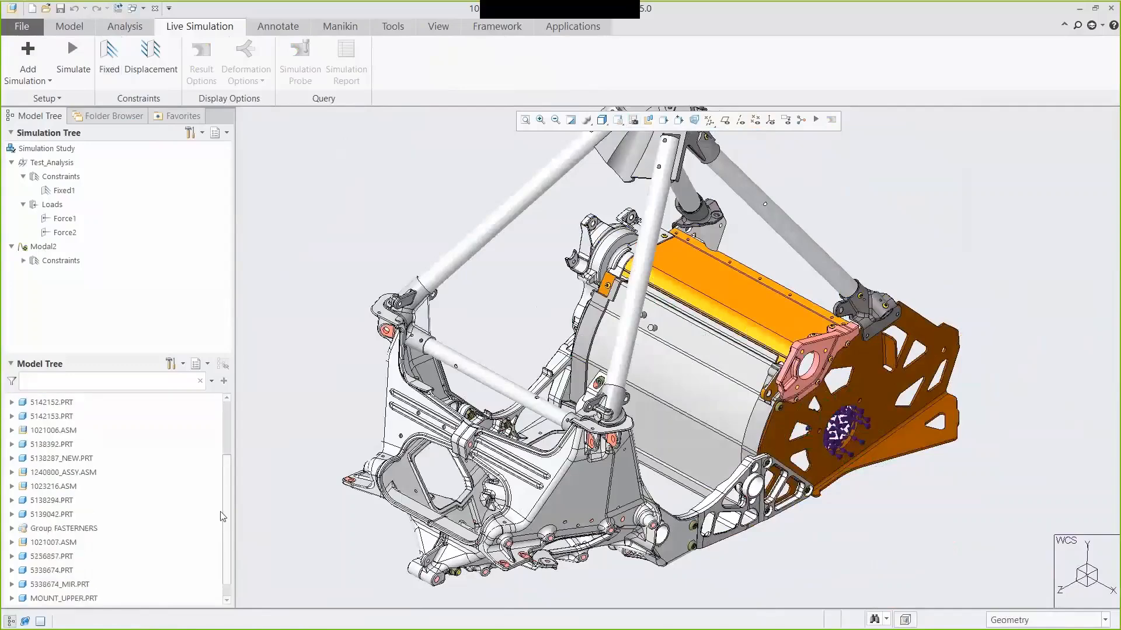
pyautogui.scroll(-1, 222, 517)
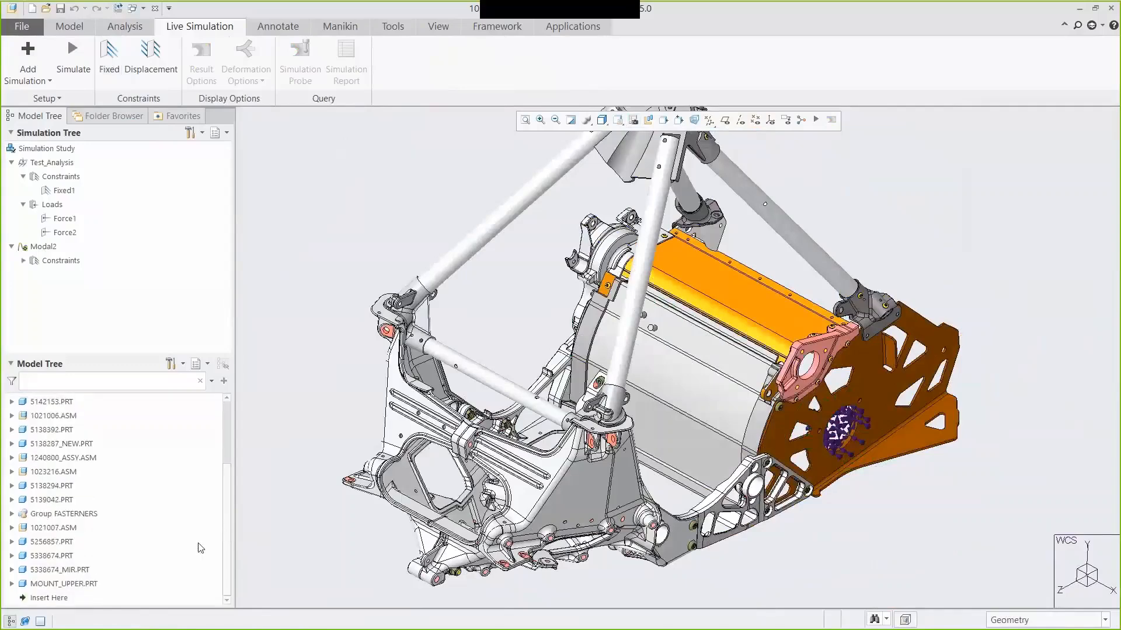
pyautogui.moveTo(49, 598); pyautogui.dragTo(55, 522)
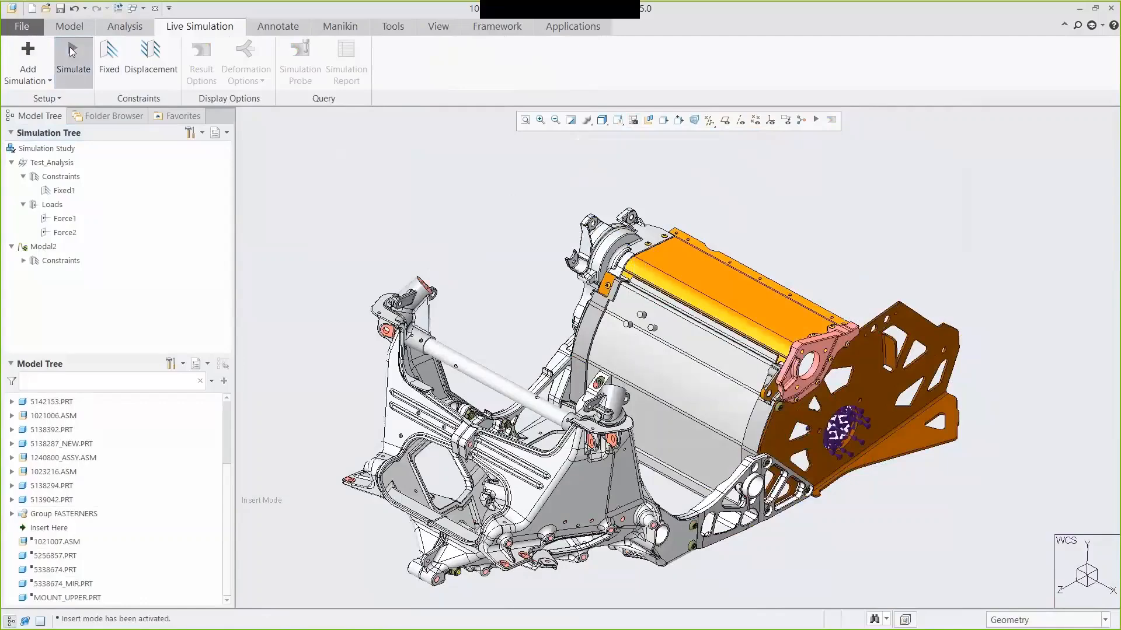
pyautogui.click(71, 52)
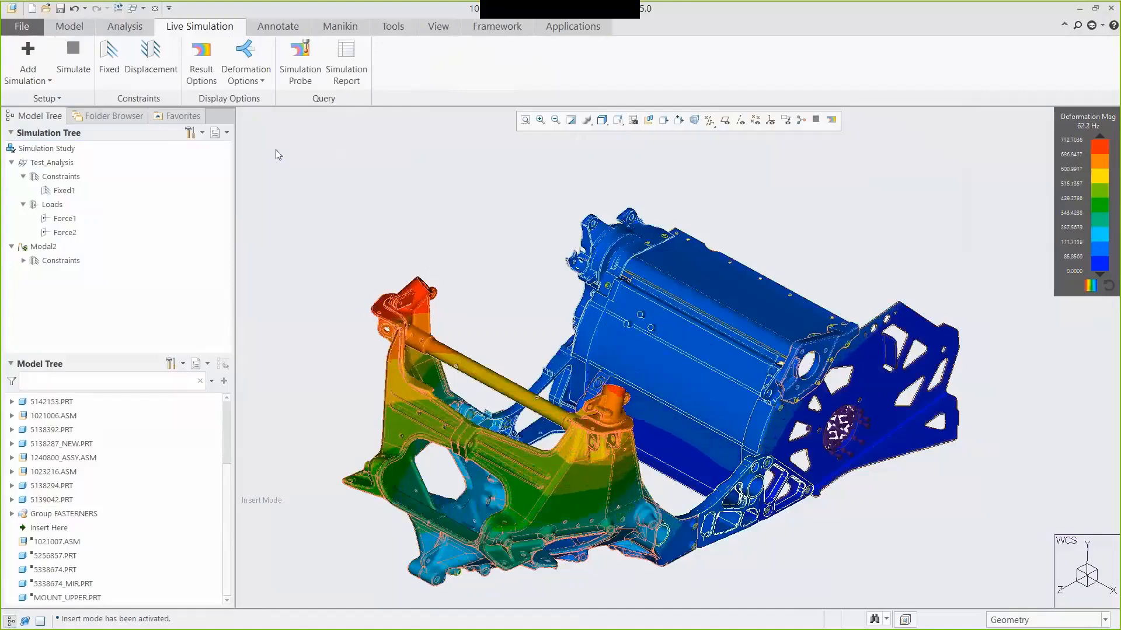
# - Animate the deformation of mode 1 of the modal results
pyautogui.click(199, 66)
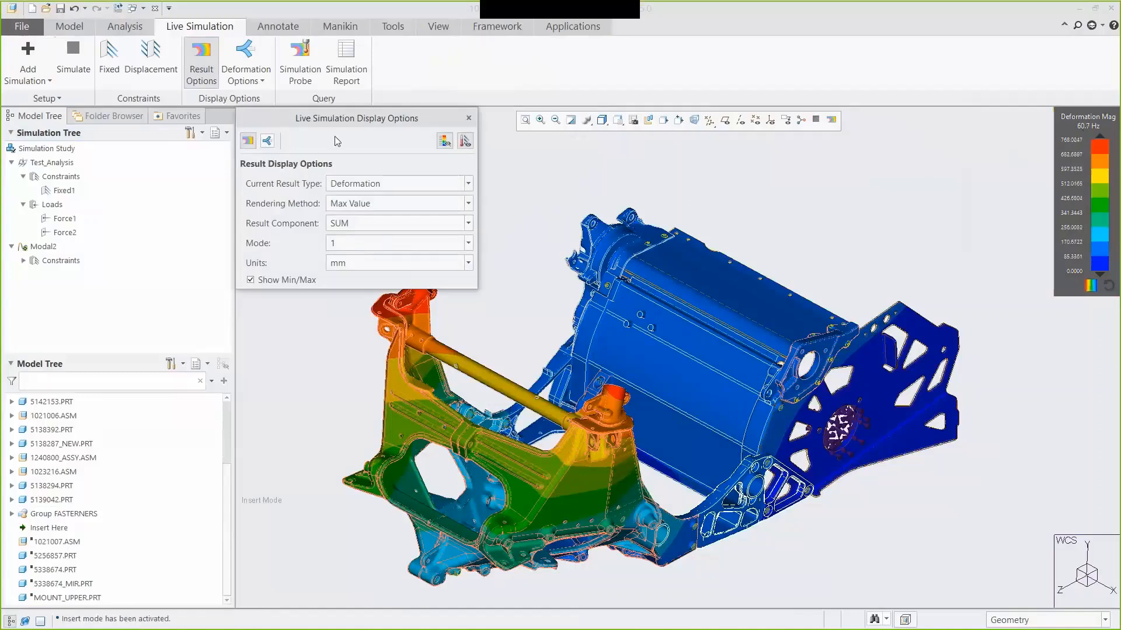
pyautogui.click(267, 141)
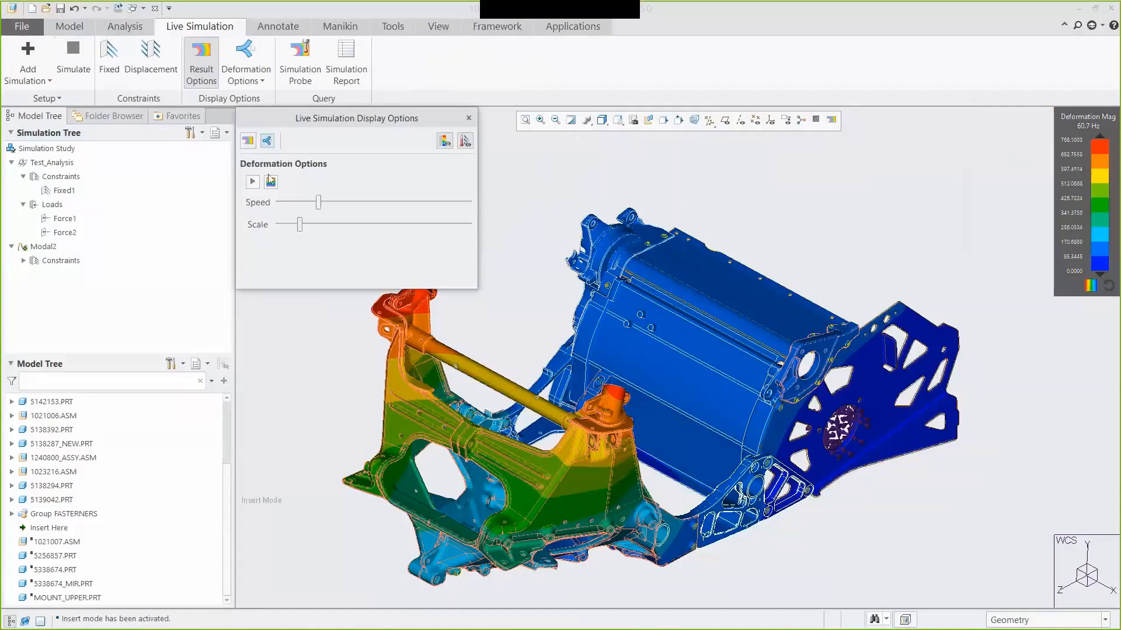
pyautogui.click(252, 182)
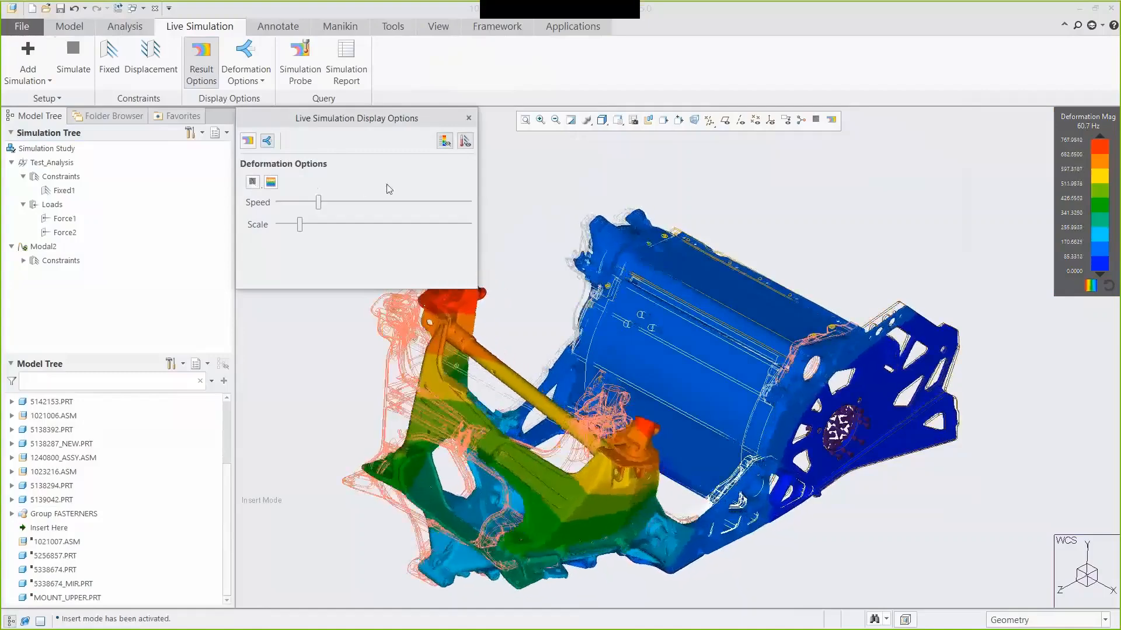
# - Change the displayed result to mode 4, examine its animated deformation and stop the animation
pyautogui.click(248, 141)
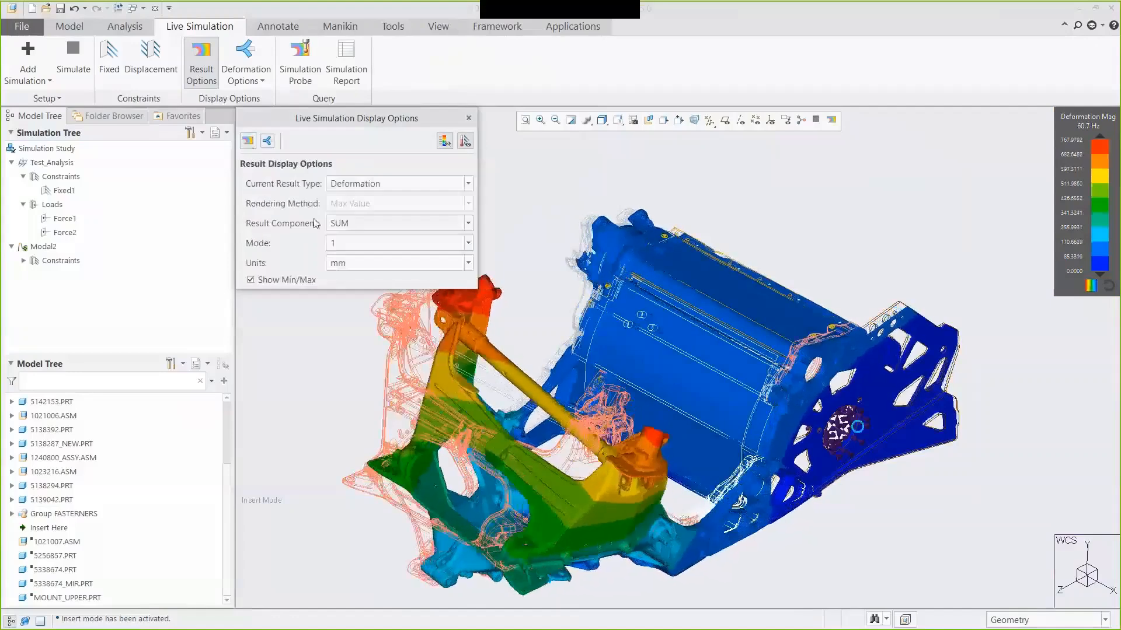
pyautogui.click(422, 243)
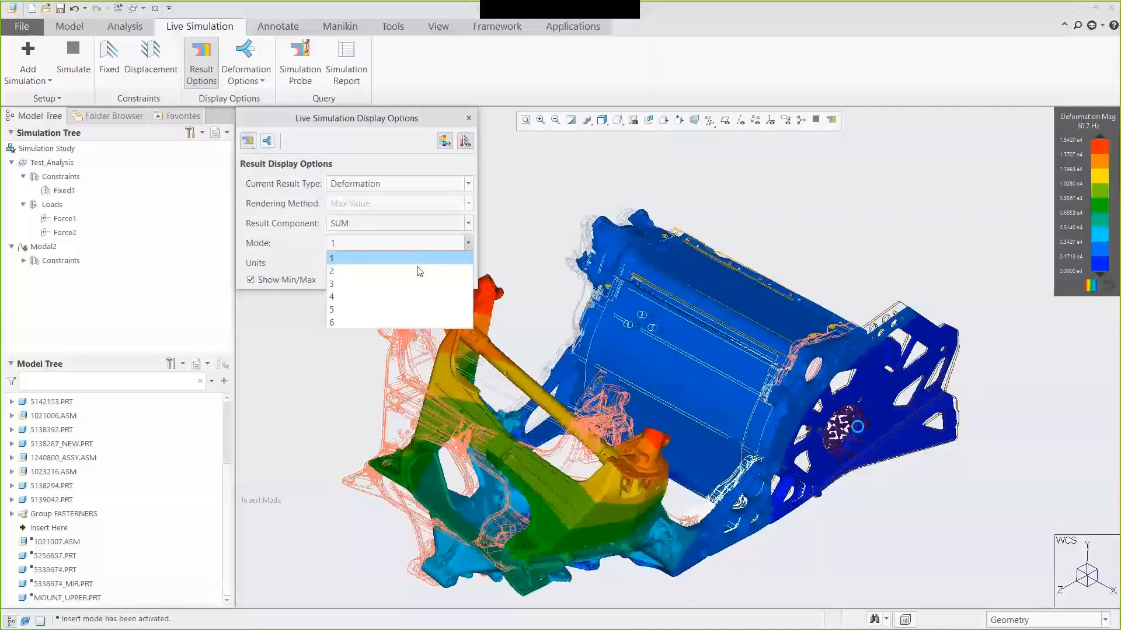
pyautogui.click(404, 296)
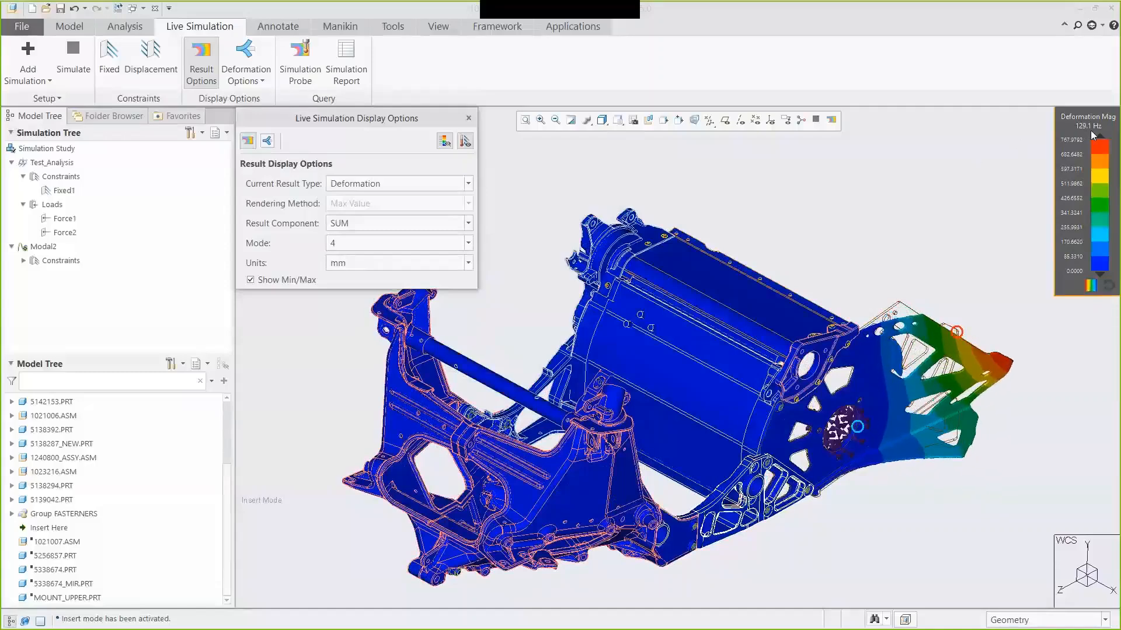
pyautogui.click(267, 141)
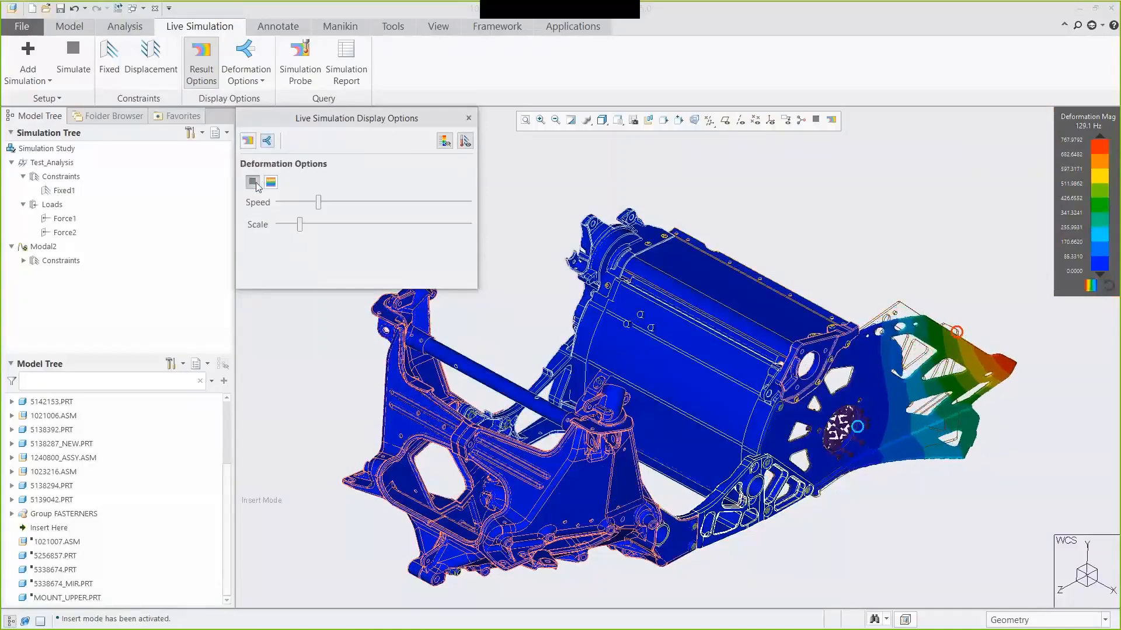
pyautogui.click(253, 182)
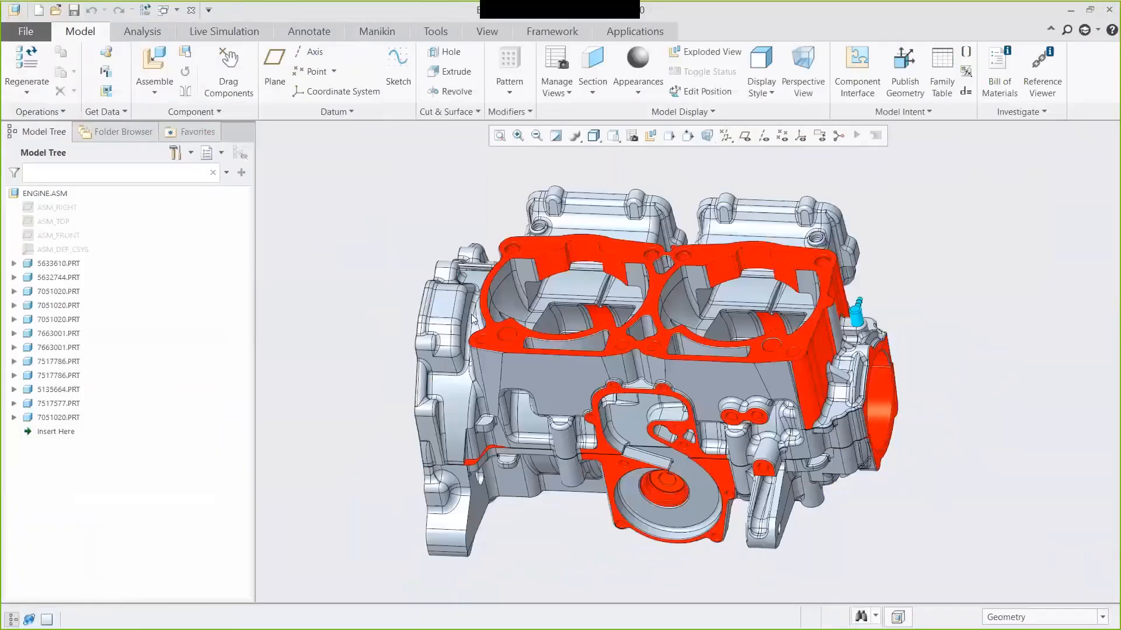
# - Expand the engine assembly's Thermal3 study constraints, examine the ConvCond4 convection definition and close it without changes
pyautogui.click(232, 32)
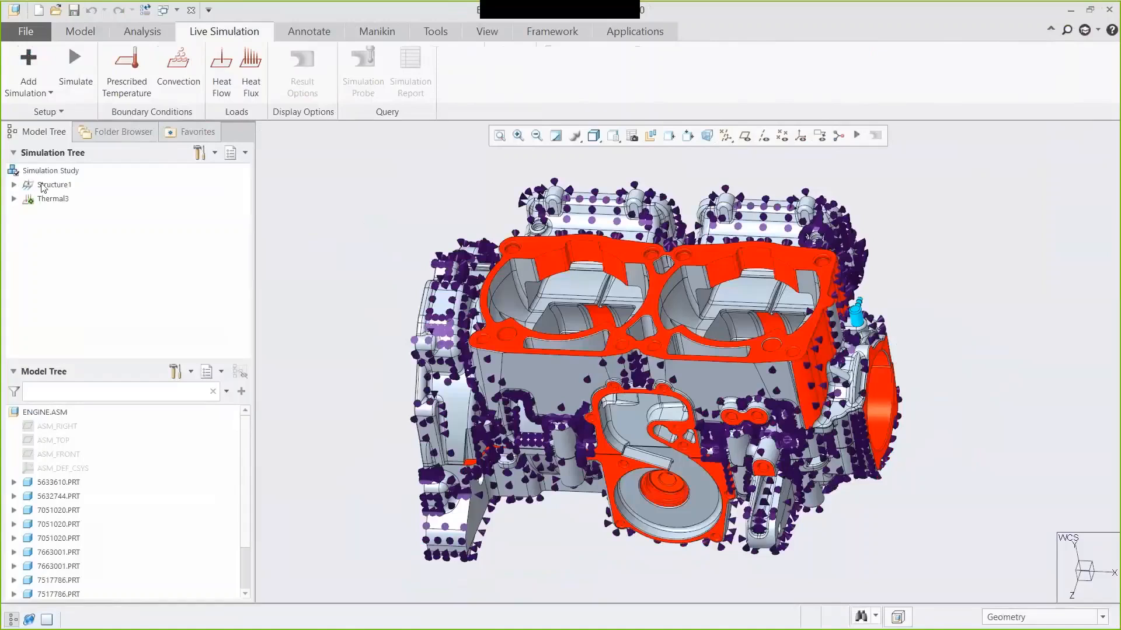
pyautogui.click(14, 199)
pyautogui.click(28, 213)
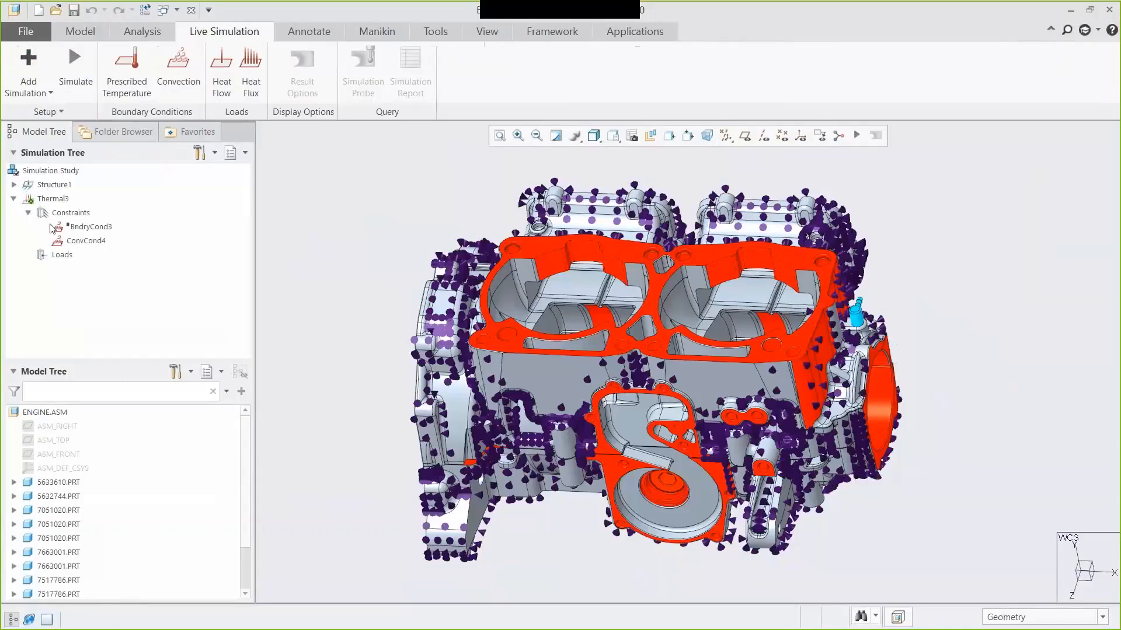
pyautogui.click(84, 241)
pyautogui.click(95, 185)
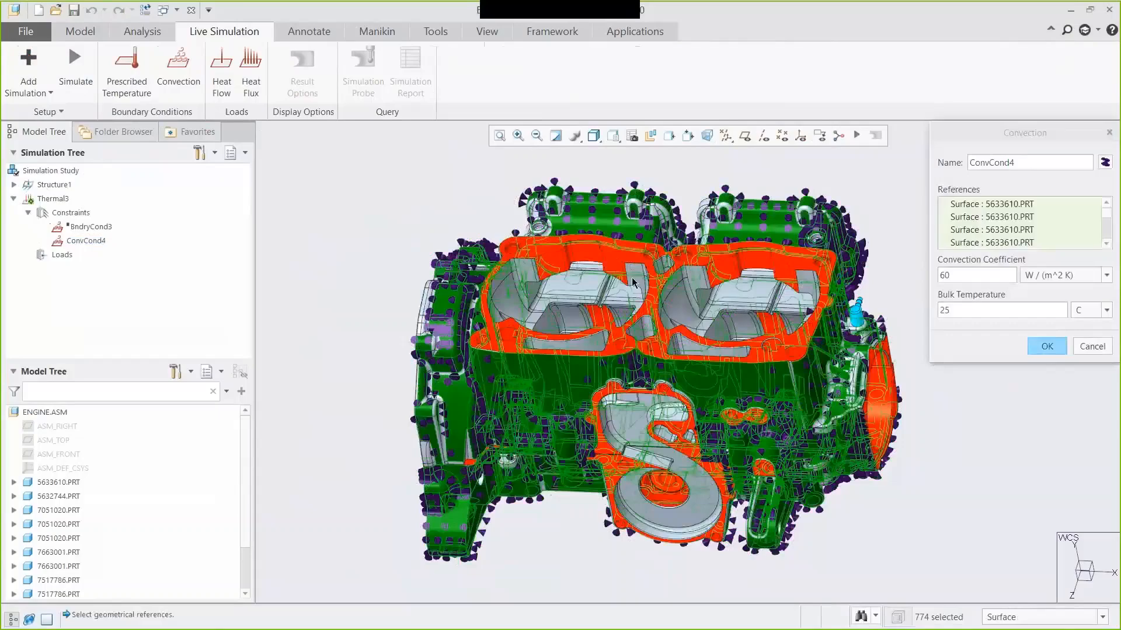
pyautogui.moveTo(636, 282); pyautogui.dragTo(643, 194, button='middle')
pyautogui.click(1048, 348)
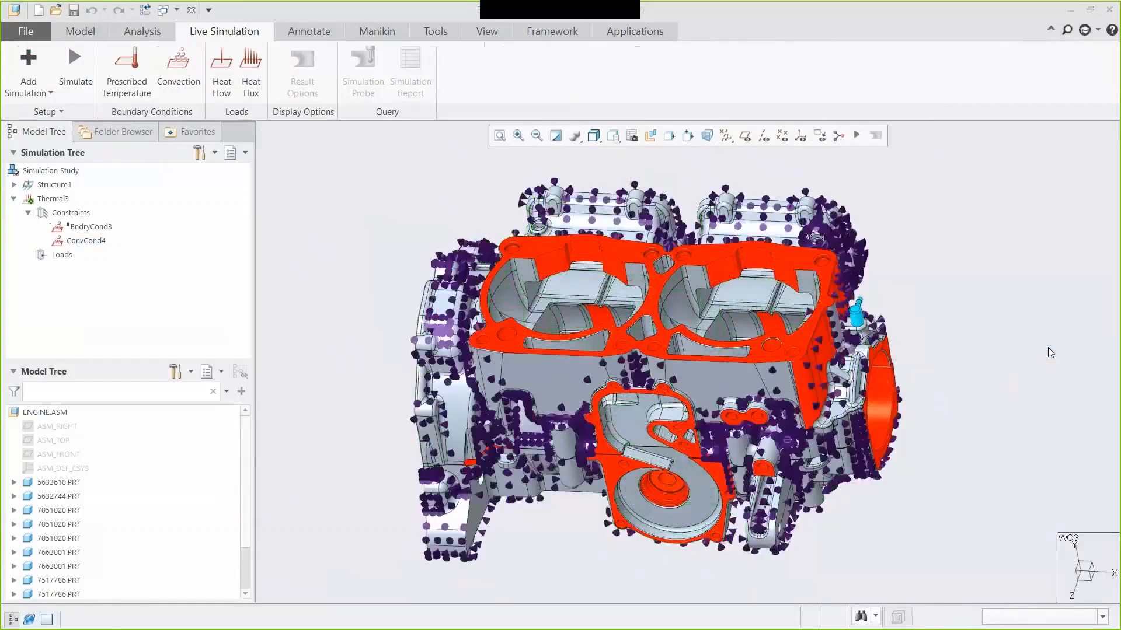
# - Add a 1000 W heat flow load to the top deck surface of 5633610.PRT and expand the thermal study's loads
pyautogui.click(222, 85)
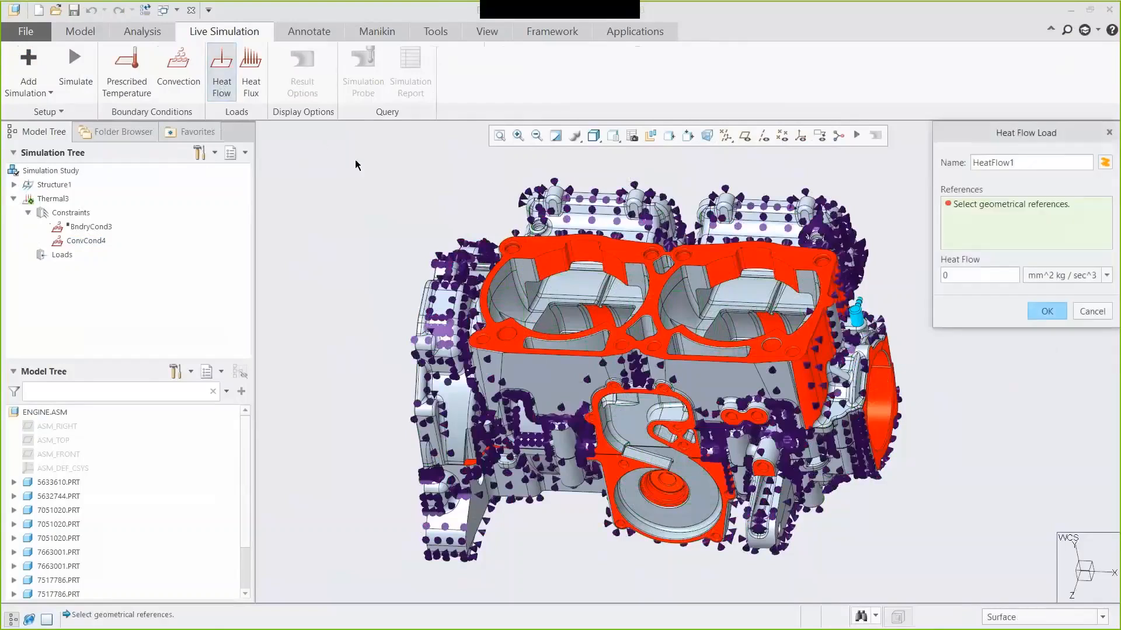
pyautogui.click(655, 295)
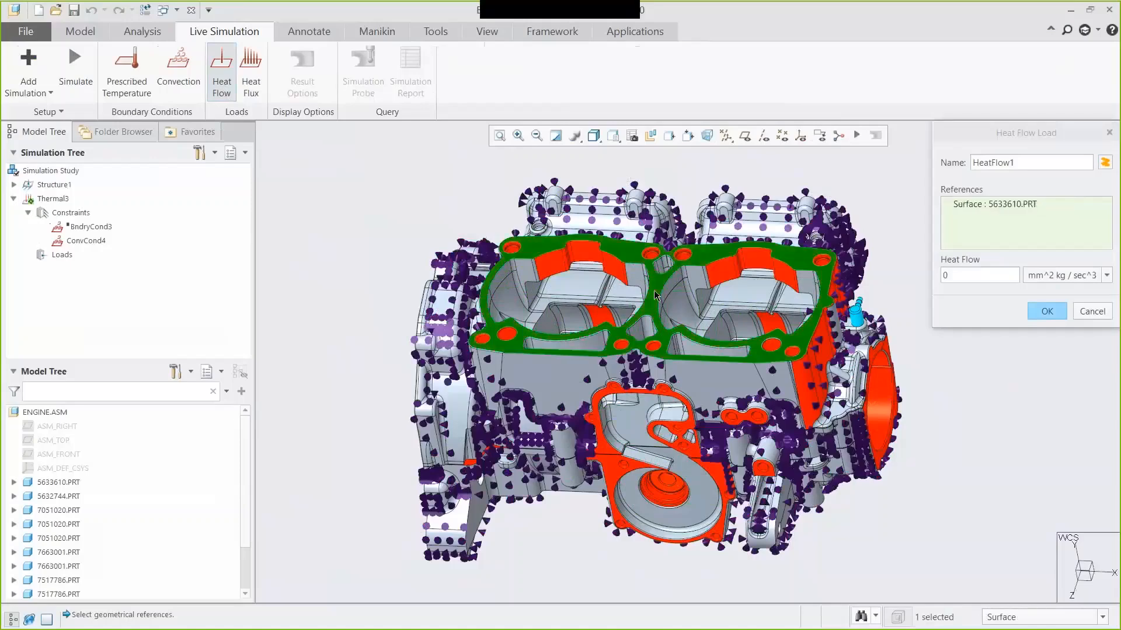
pyautogui.doubleClick(947, 280)
pyautogui.write('1000')
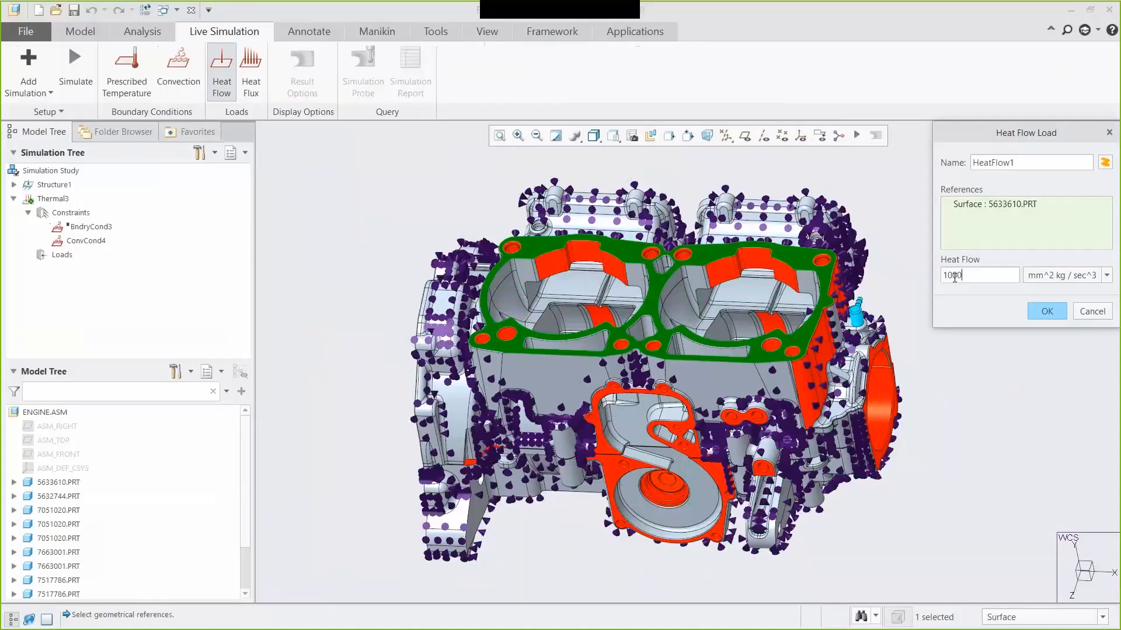
pyautogui.click(1051, 276)
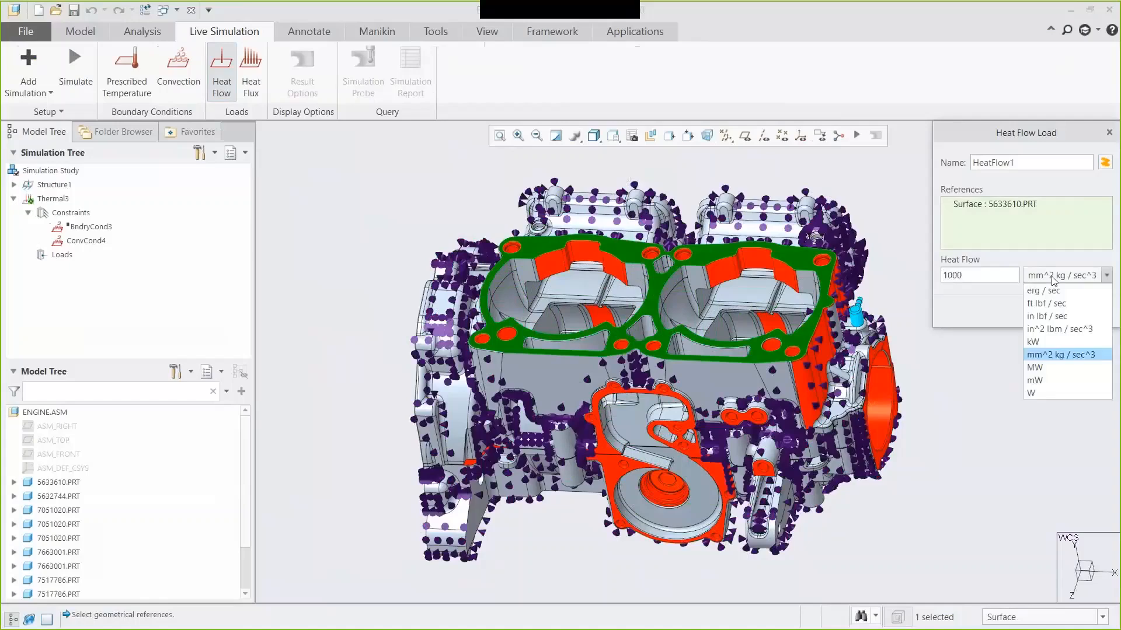
pyautogui.click(1043, 391)
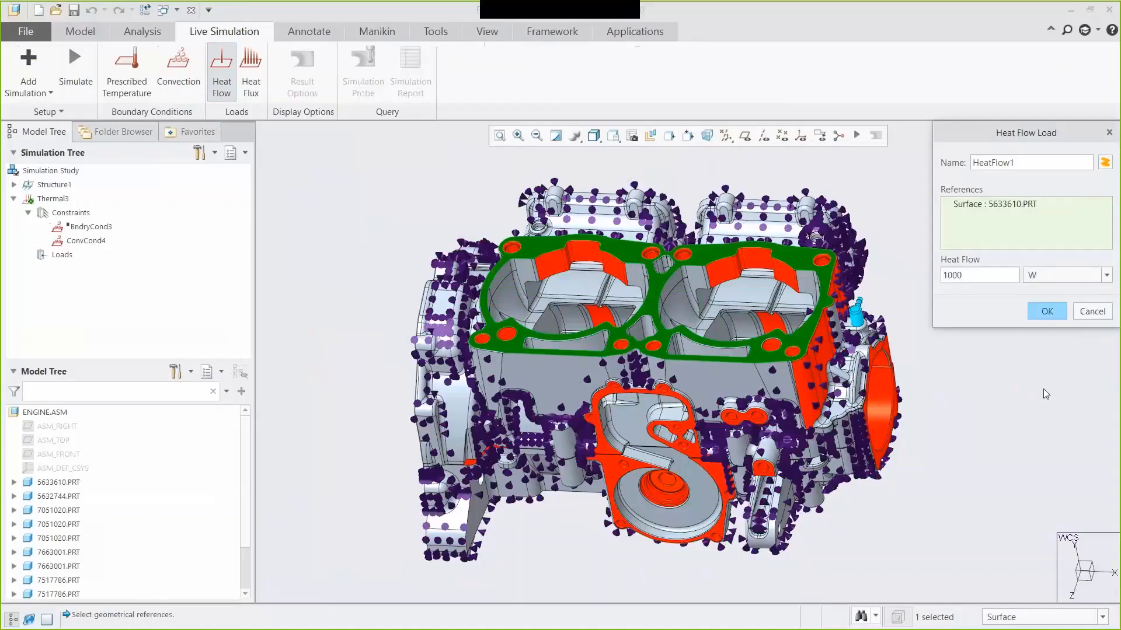
pyautogui.click(1047, 312)
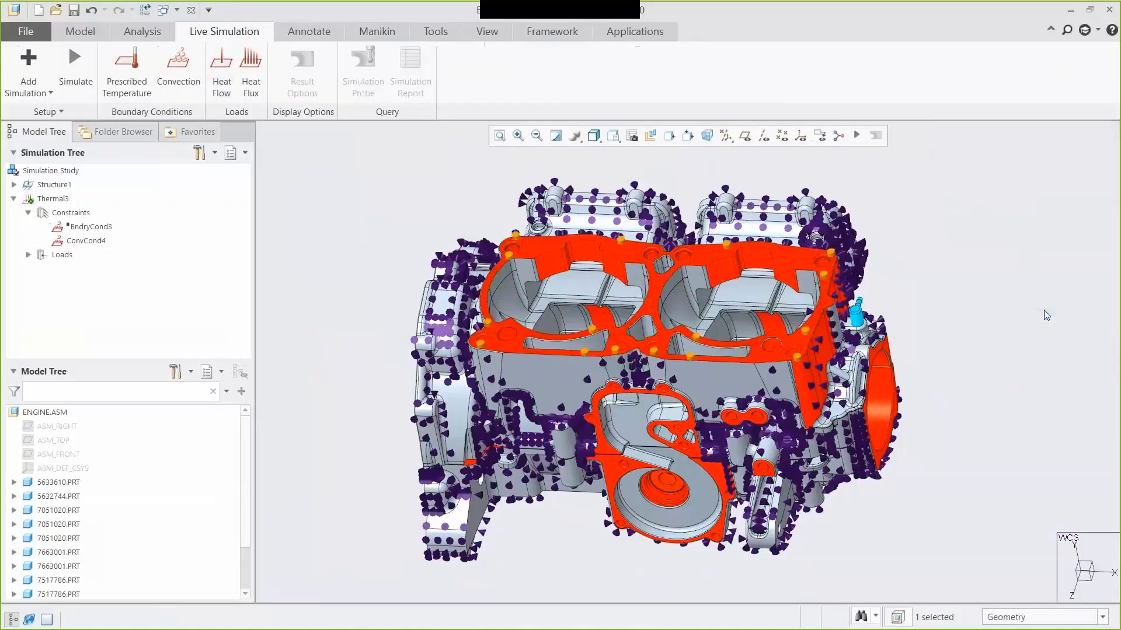
pyautogui.click(28, 255)
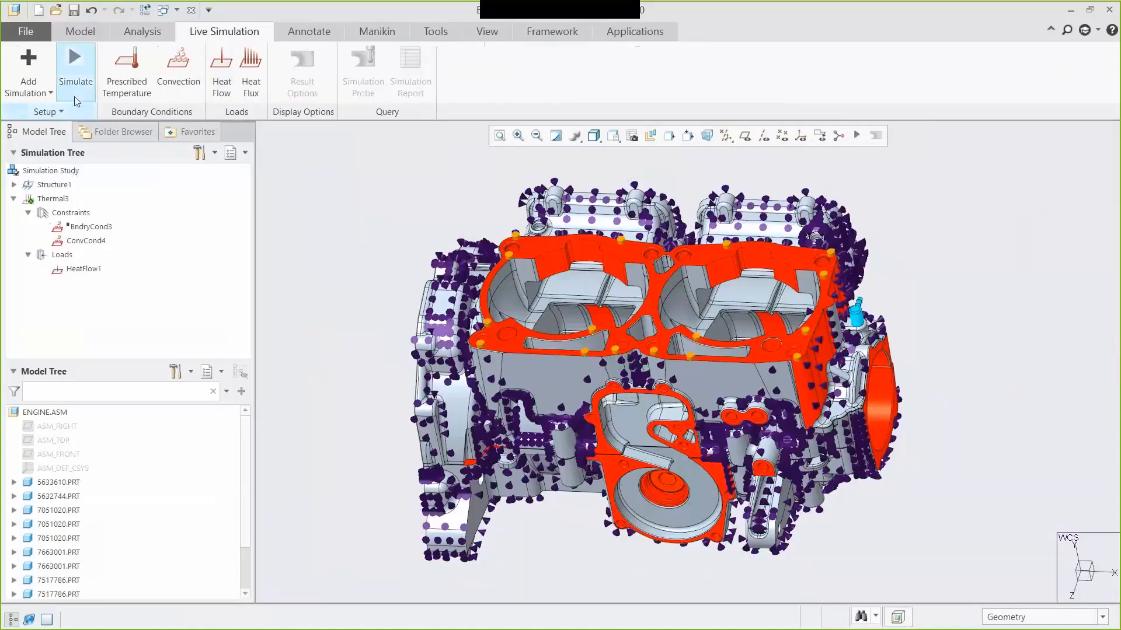
# - Run the Thermal3 simulation and examine the temperature distribution over the engine block
pyautogui.click(78, 61)
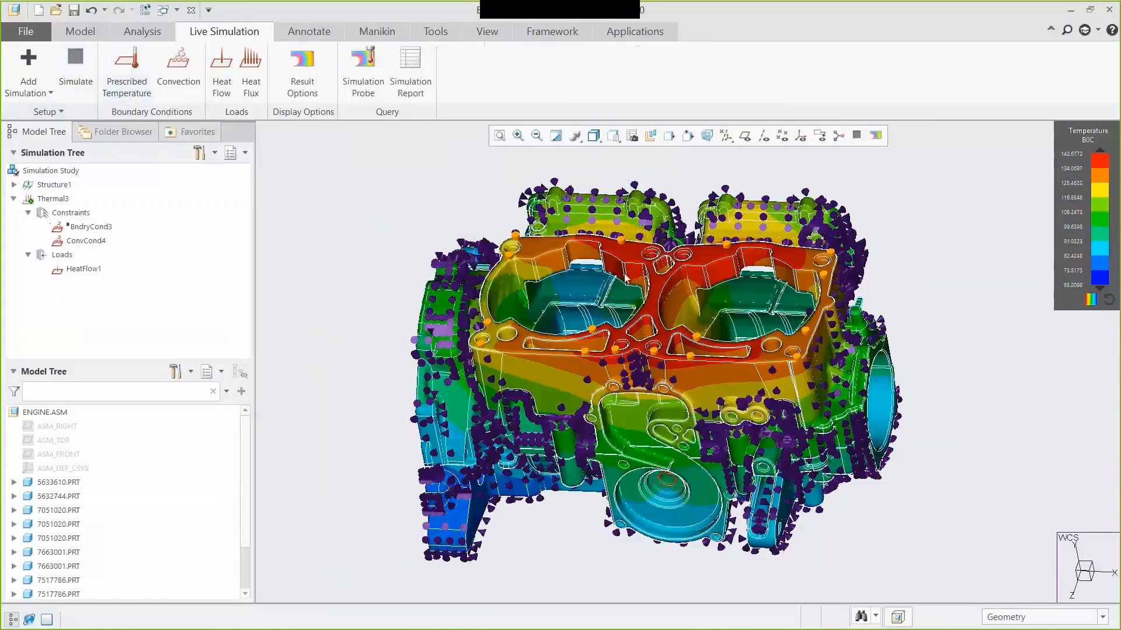
pyautogui.moveTo(632, 273)
pyautogui.mouseDown(button='middle')
pyautogui.moveTo(664, 230)
pyautogui.moveTo(497, 212)
pyautogui.moveTo(461, 187)
pyautogui.moveTo(460, 134)
pyautogui.mouseUp(button='middle')
pyautogui.hotkey('ctrl', 'd')
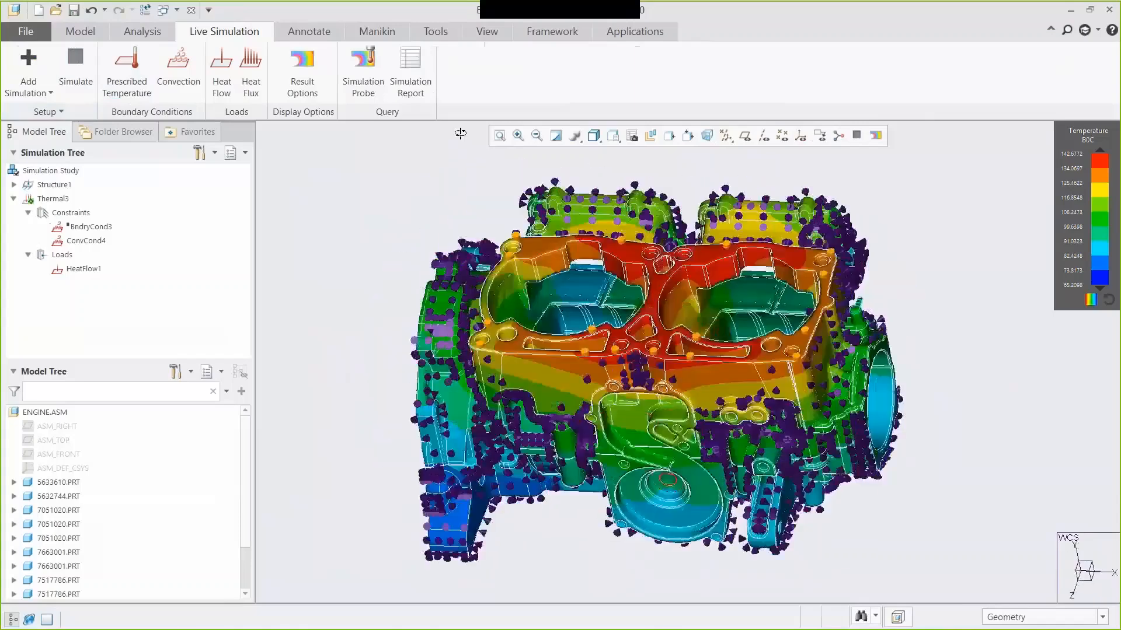
# - Open the result display options and hide the load and constraint symbols on the engine
pyautogui.click(303, 76)
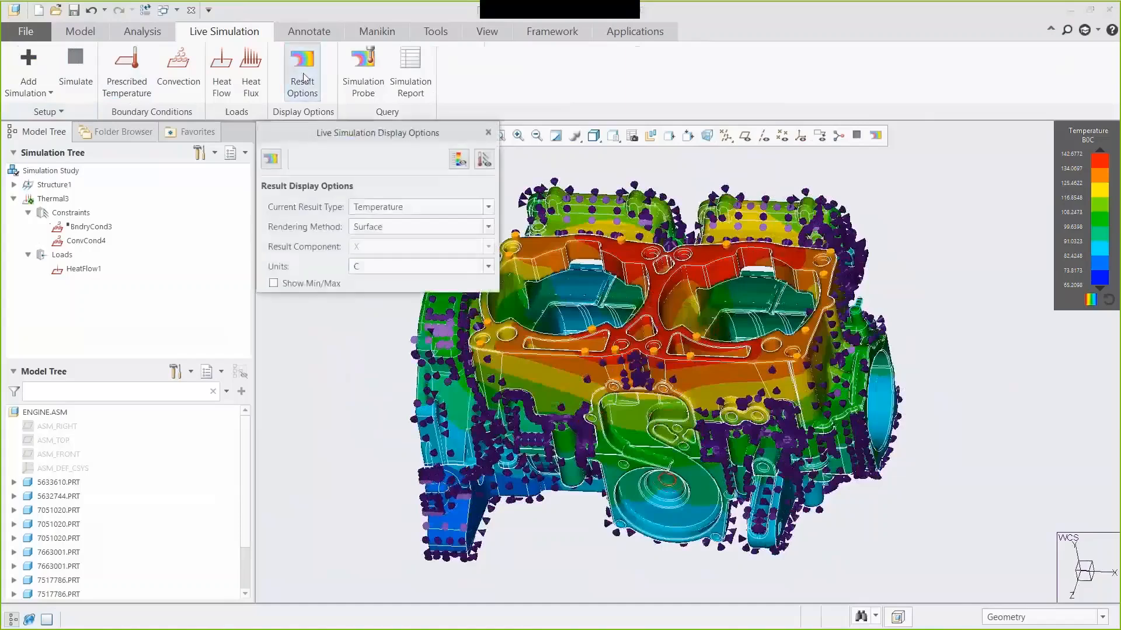
pyautogui.click(485, 160)
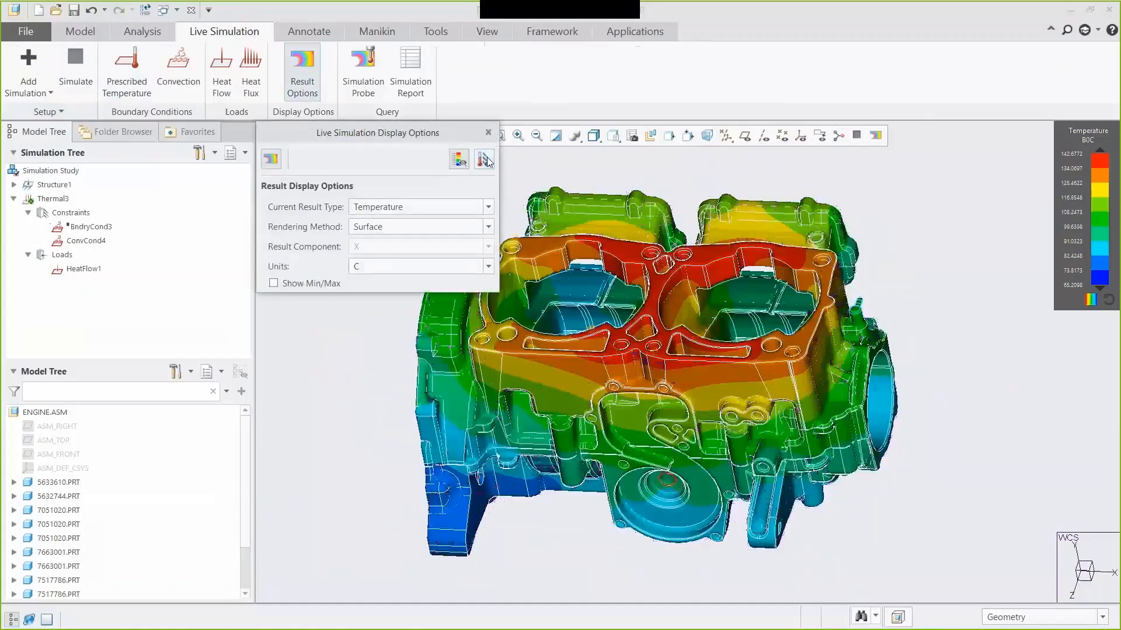
# - Preview the temperature result with Composite rendering and return it to Surface rendering
pyautogui.click(403, 227)
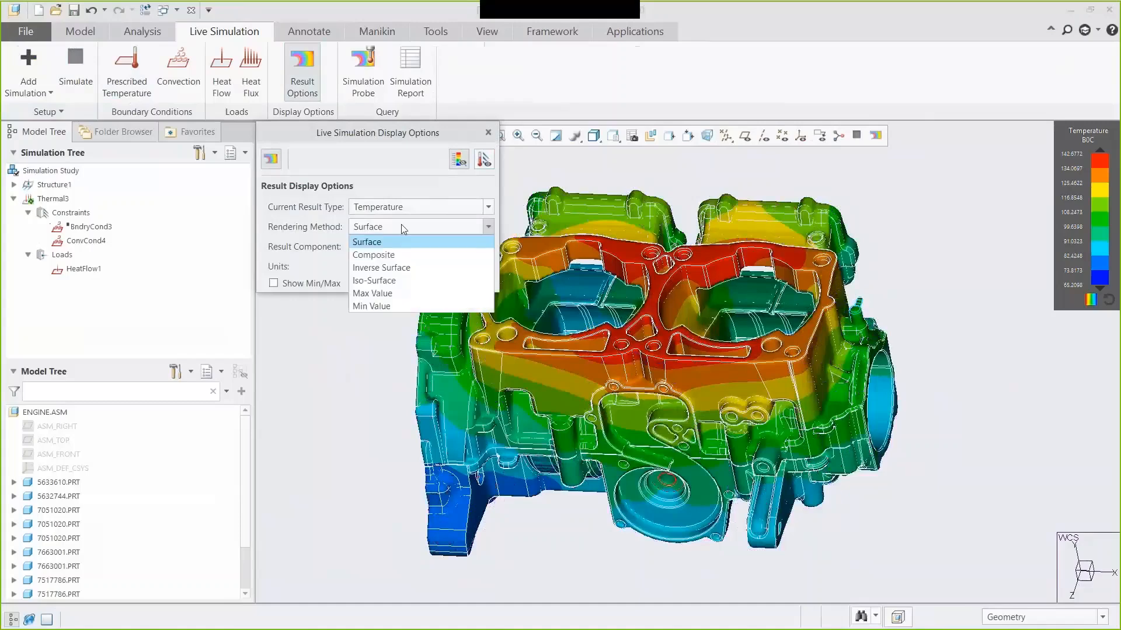
pyautogui.click(403, 255)
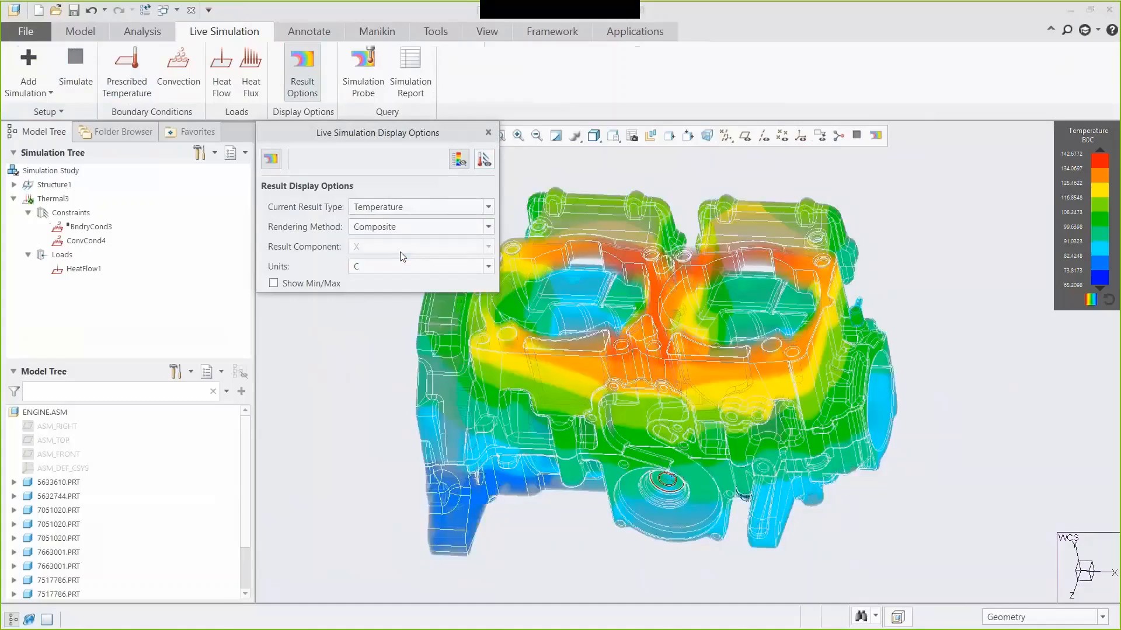
pyautogui.click(397, 227)
pyautogui.click(392, 241)
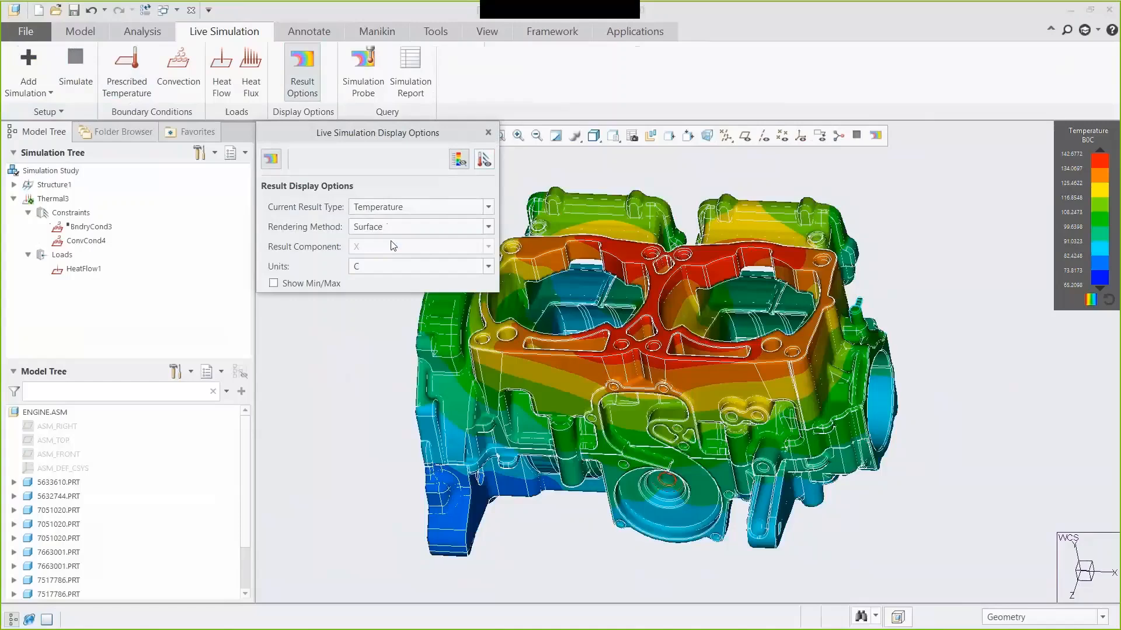
# - Set the units of the displayed temperature result to K
pyautogui.click(385, 266)
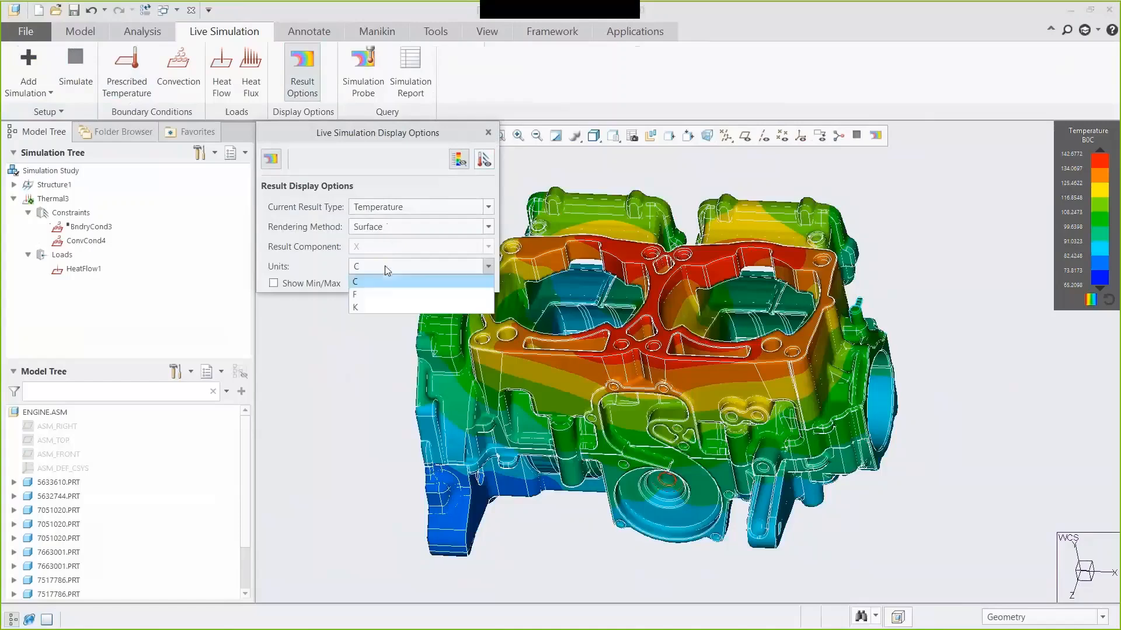
pyautogui.click(381, 303)
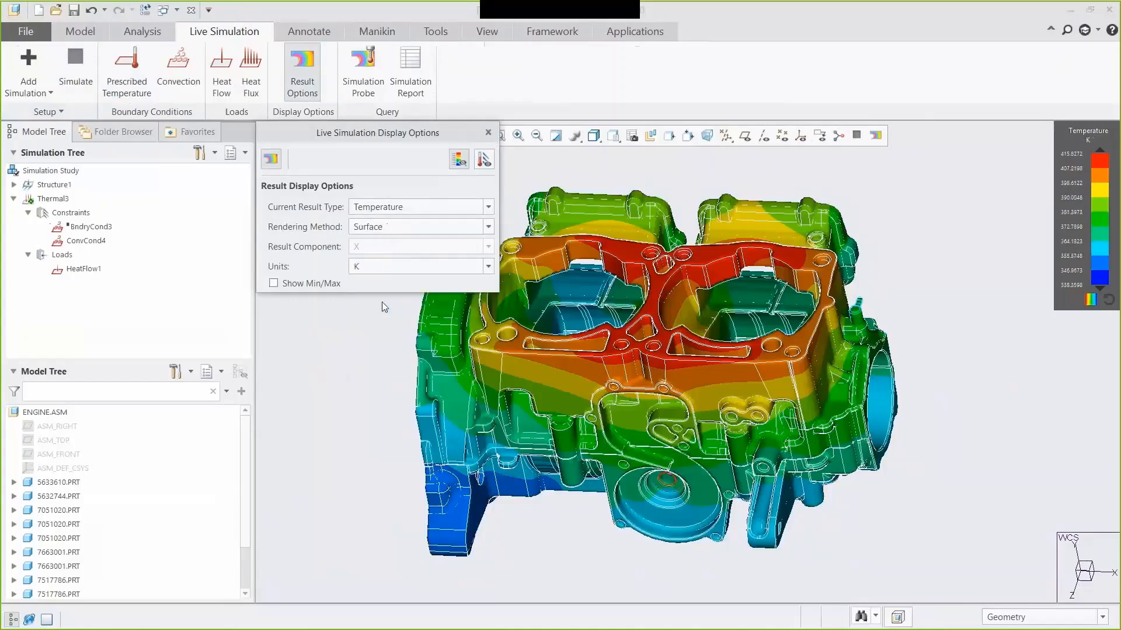